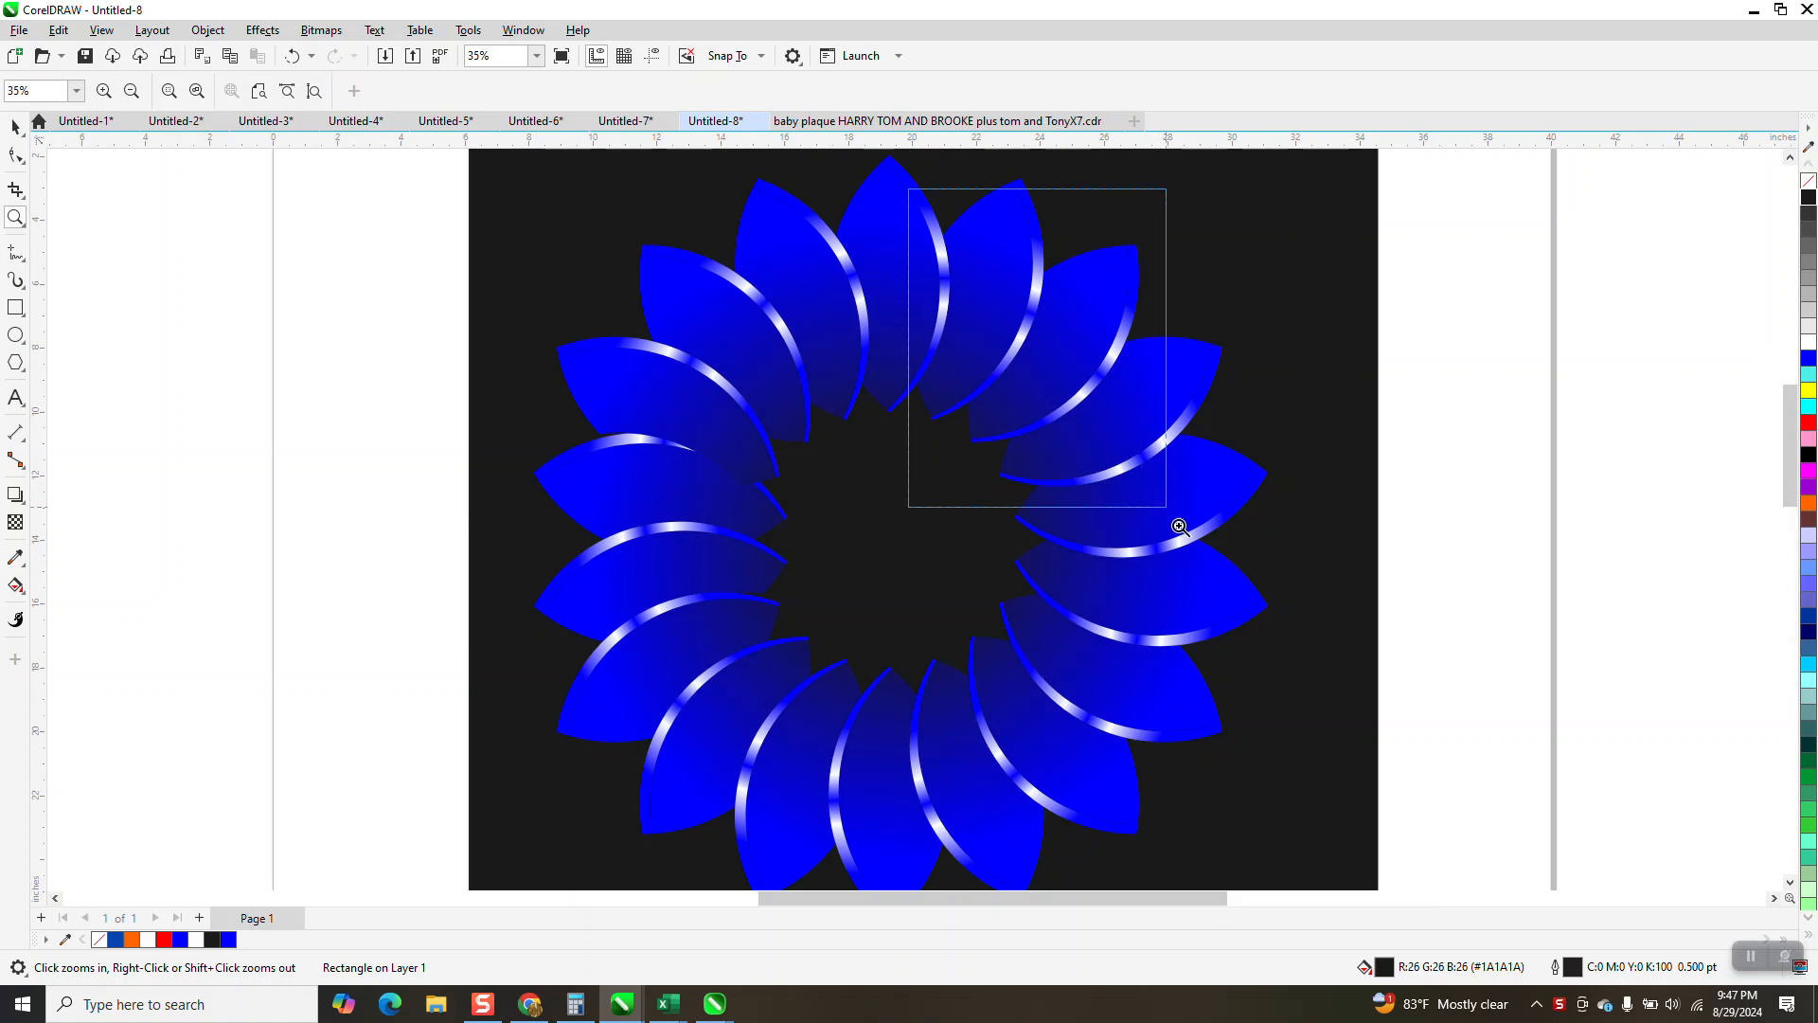
# Select the whole blue flower artwork with its dark background and move it to the right, clear of the page's middle.
pyautogui.scroll(-8, 926, 387)
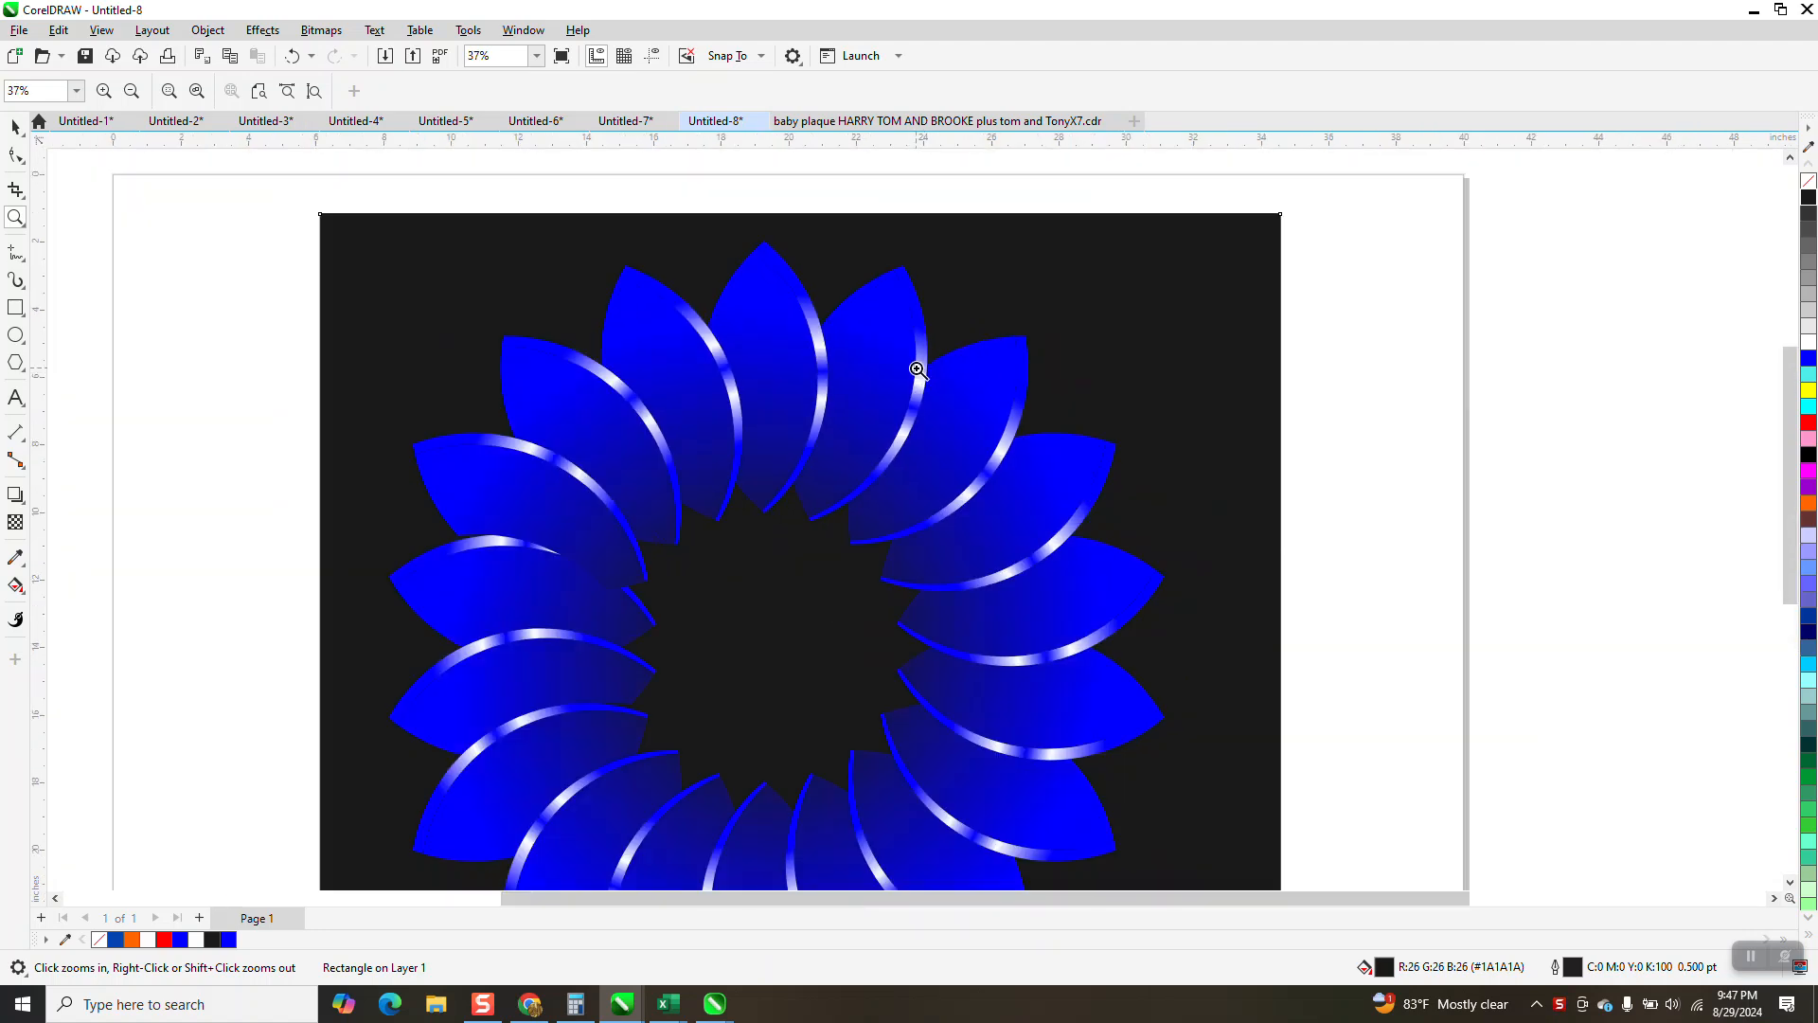
pyautogui.click(15, 126)
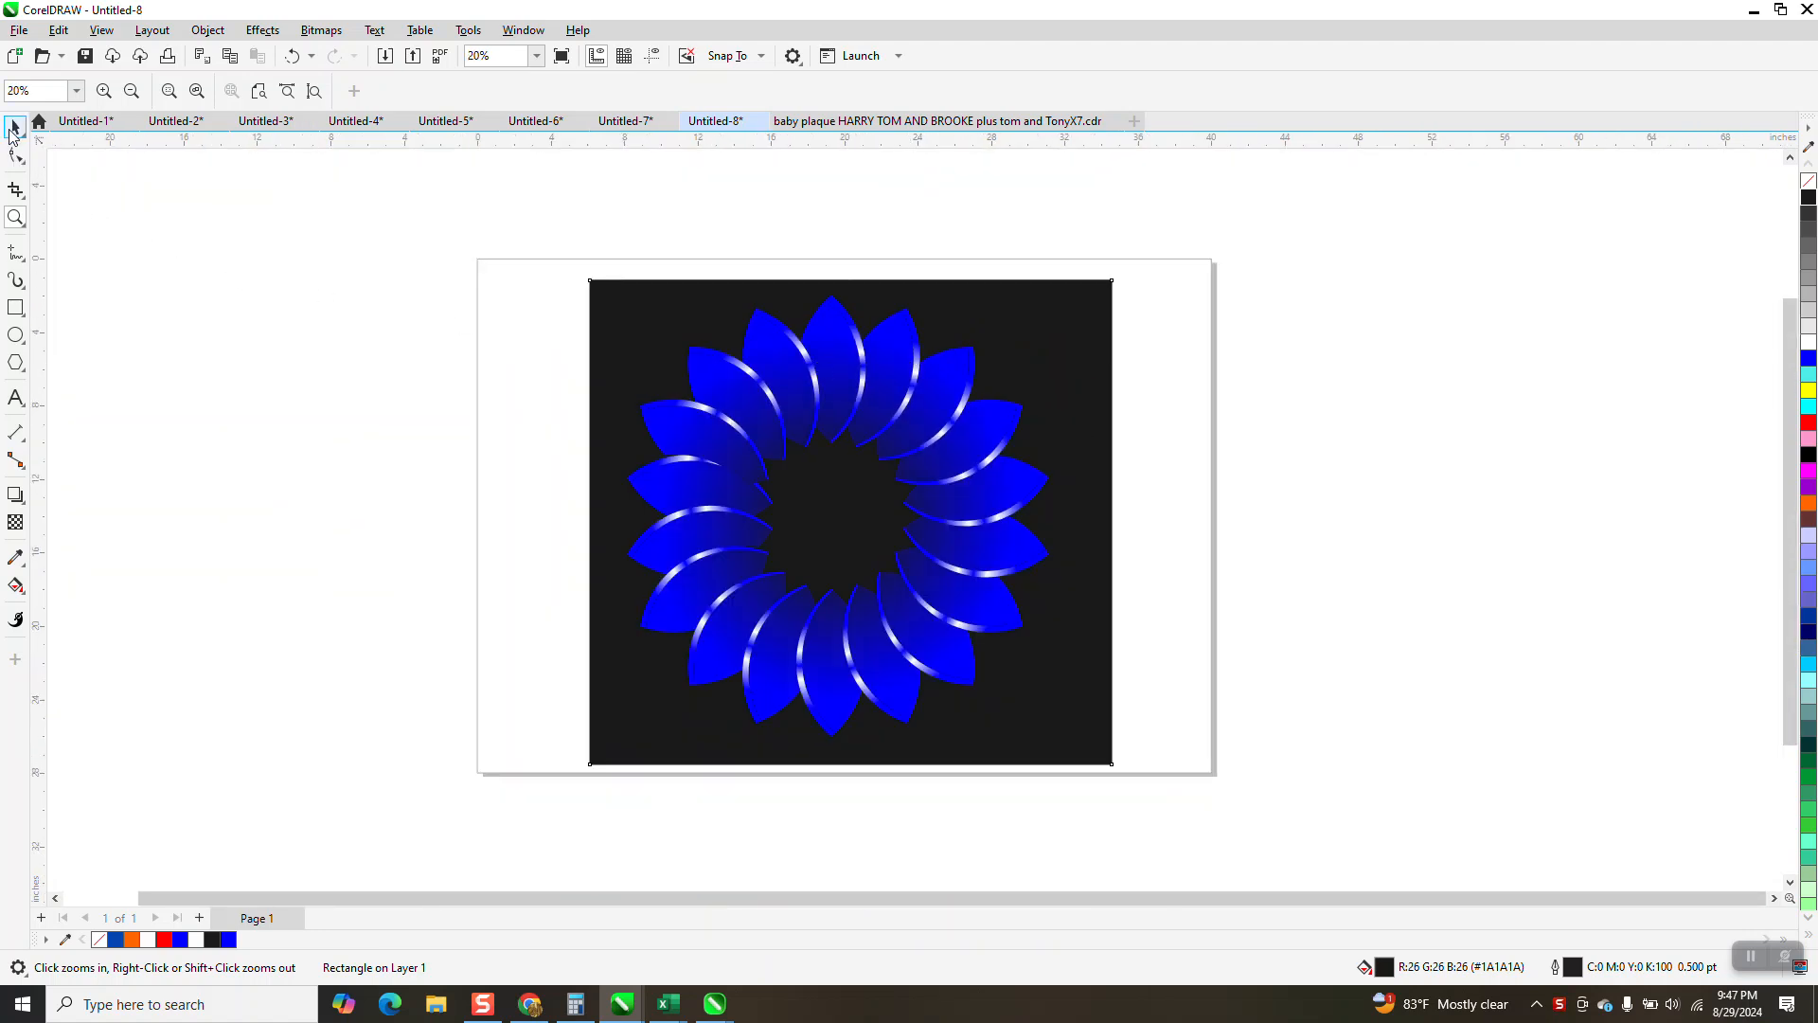
pyautogui.moveTo(547, 270); pyautogui.dragTo(1249, 832)
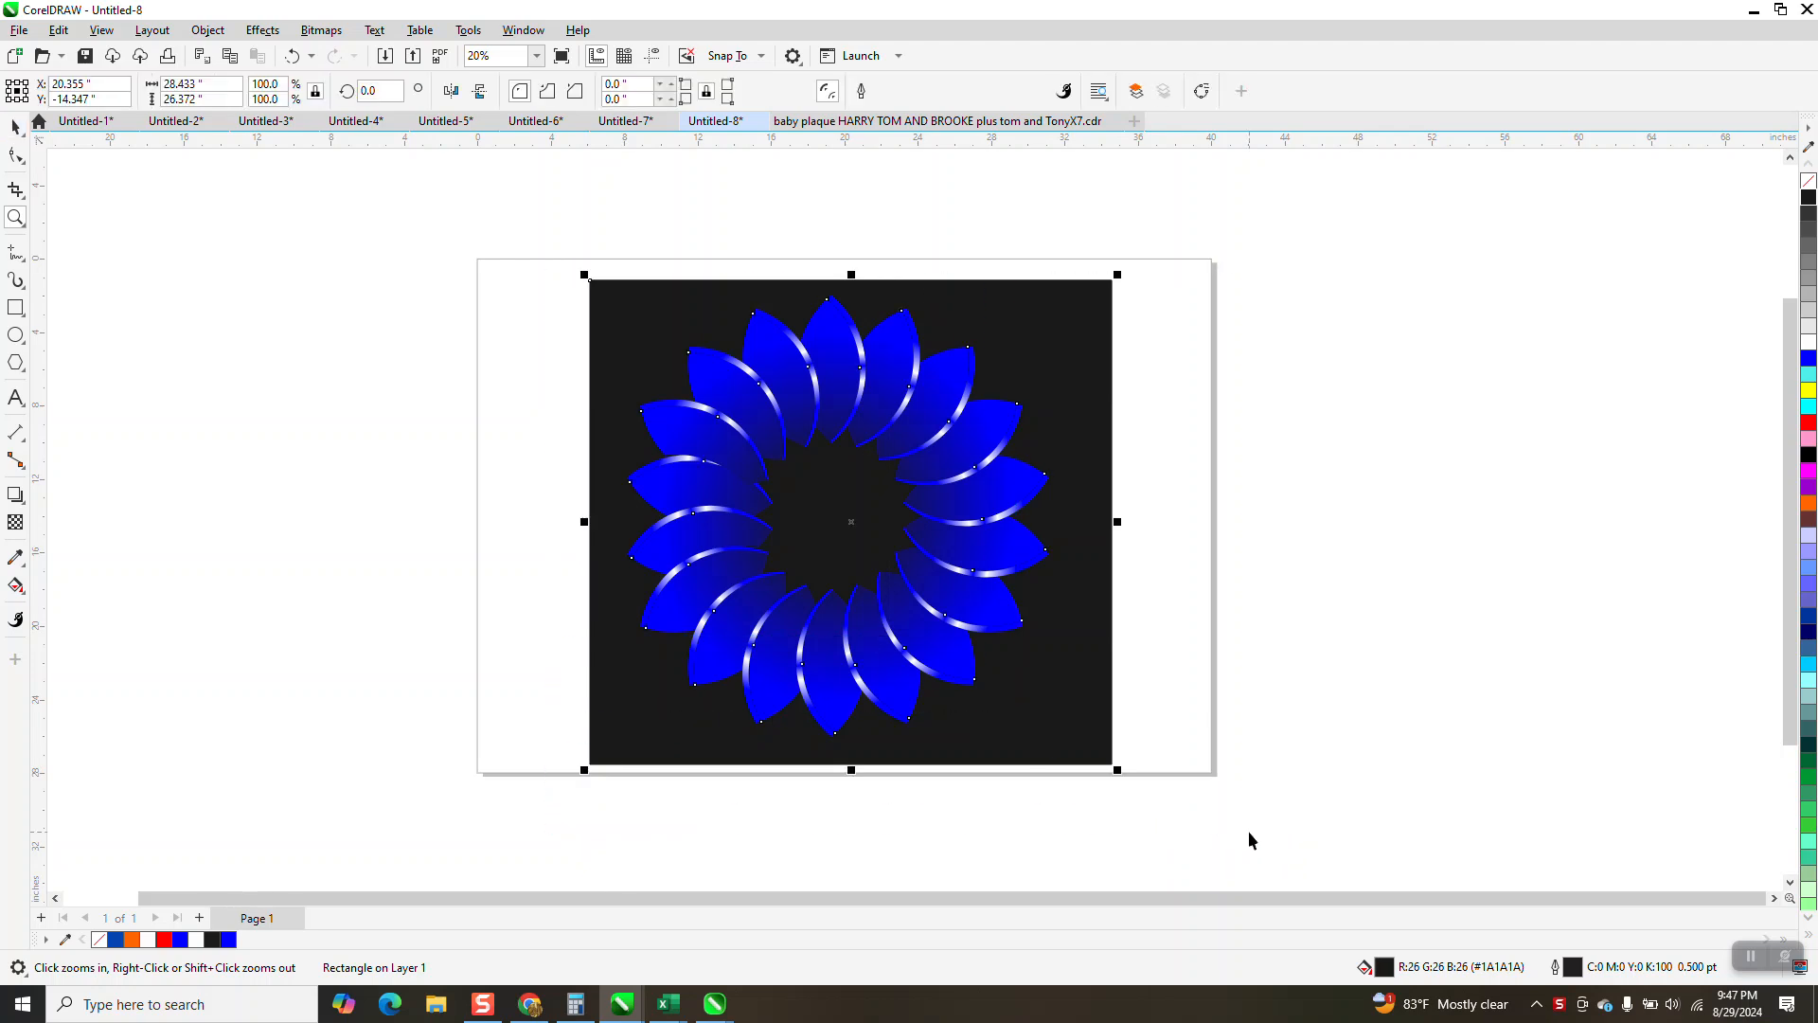
pyautogui.press('Right')
pyautogui.press('Right')
pyautogui.press('Right')
pyautogui.press('Right')
pyautogui.press('Right')
pyautogui.press('Right')
pyautogui.press('Right')
pyautogui.press('Right')
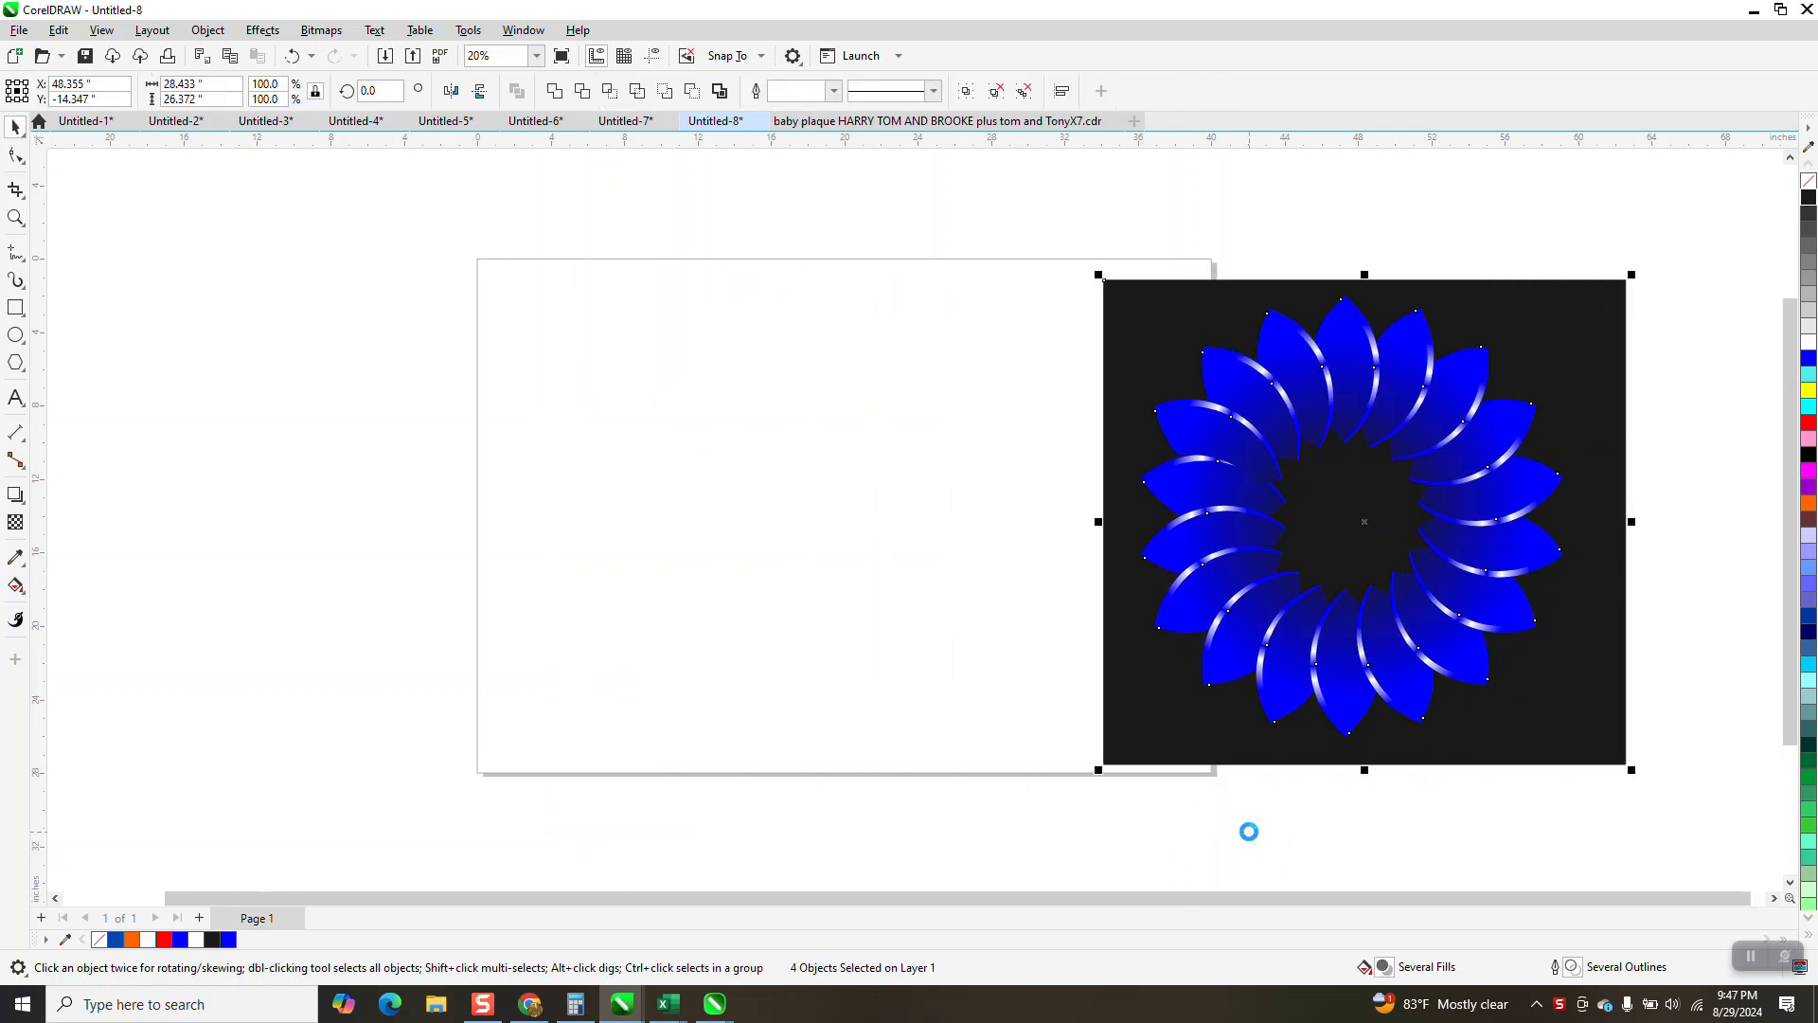
# Draw a circle about 11.4 inches in diameter and place an overlapping copy to its right, centred at X 20 inches.
pyautogui.click(13, 337)
pyautogui.moveTo(795, 414); pyautogui.dragTo(694, 617)
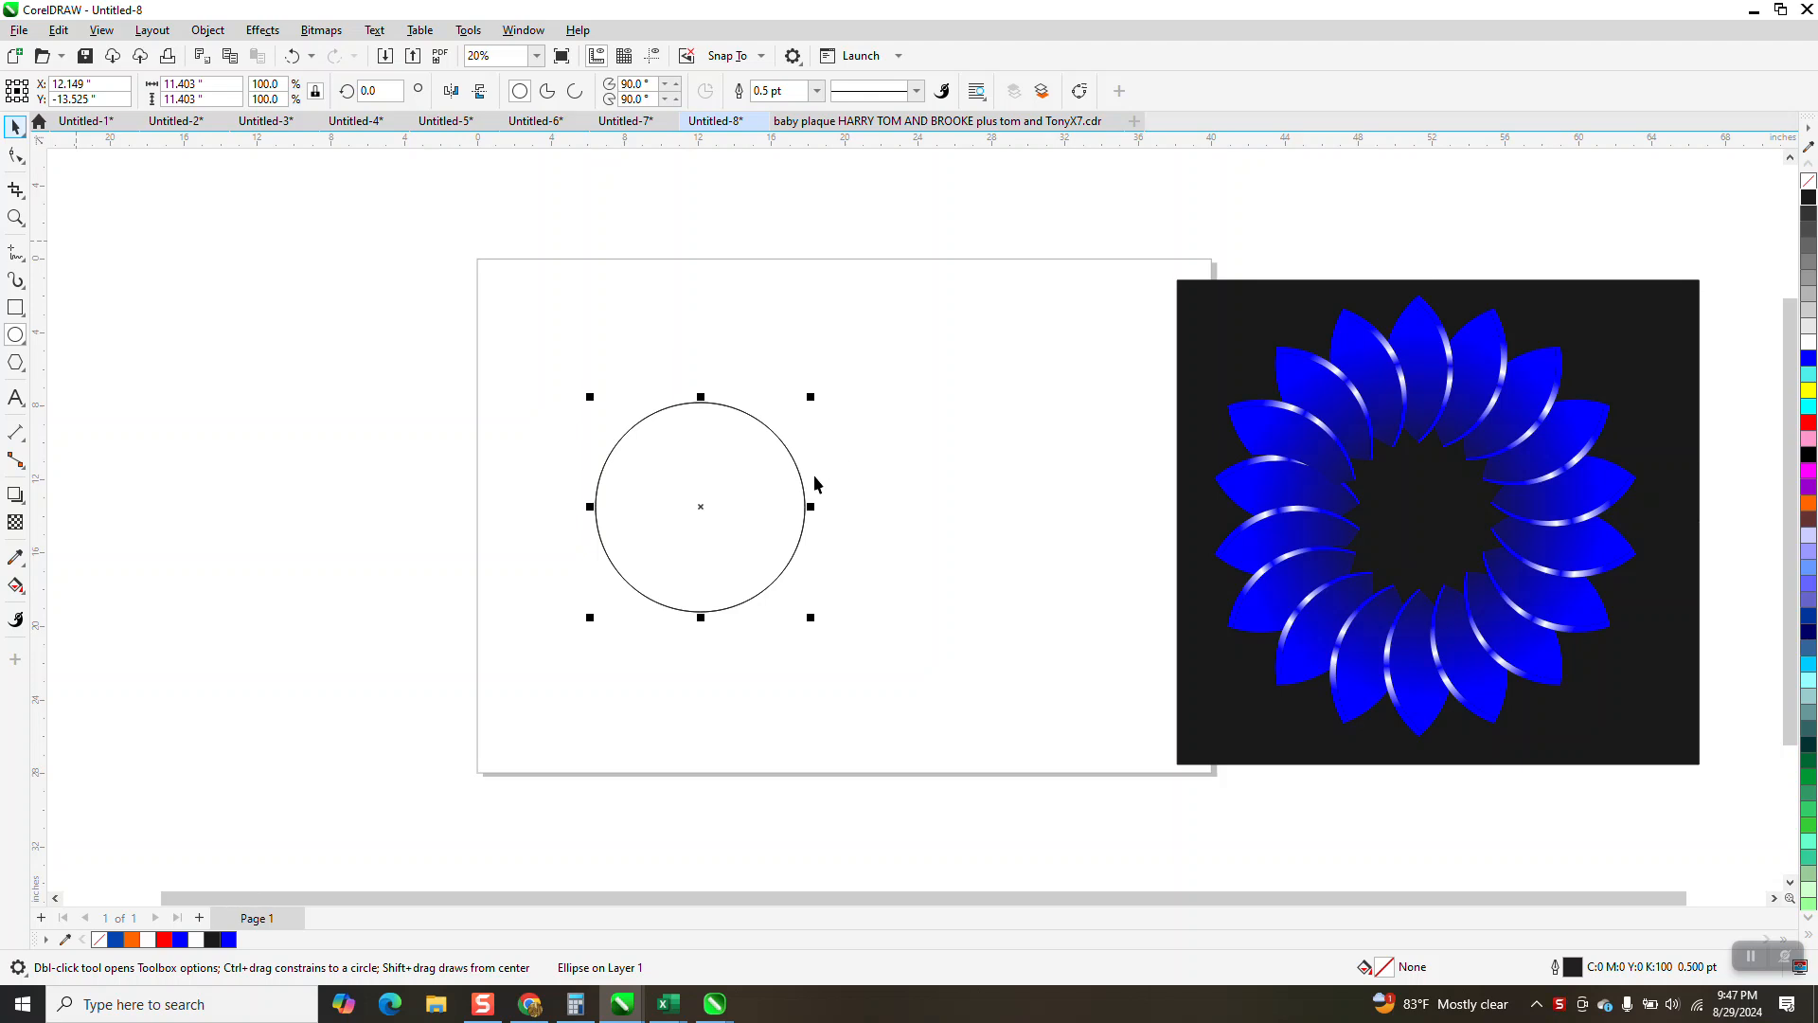
pyautogui.press('space')
pyautogui.moveTo(698, 508); pyautogui.dragTo(848, 517)
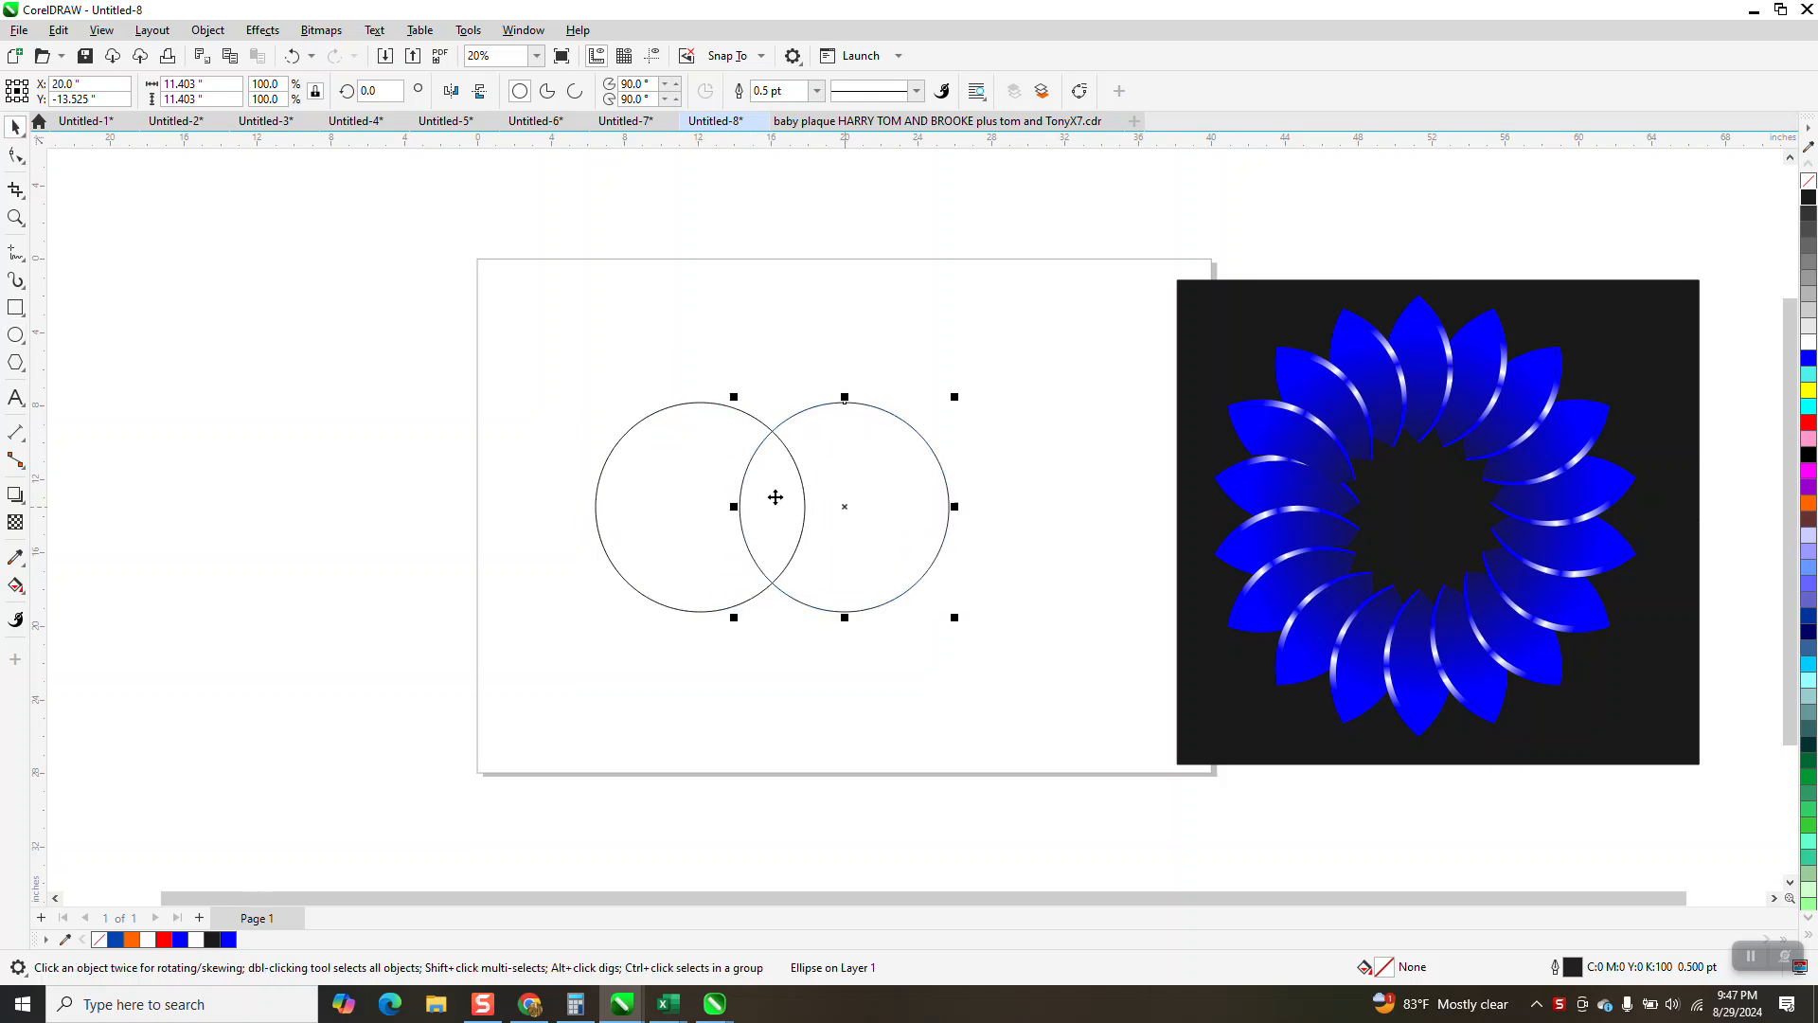
# Fill the overlap between the two circles with blue and no outline using Smart Fill.
pyautogui.click(24, 596)
pyautogui.click(82, 606)
pyautogui.click(776, 498)
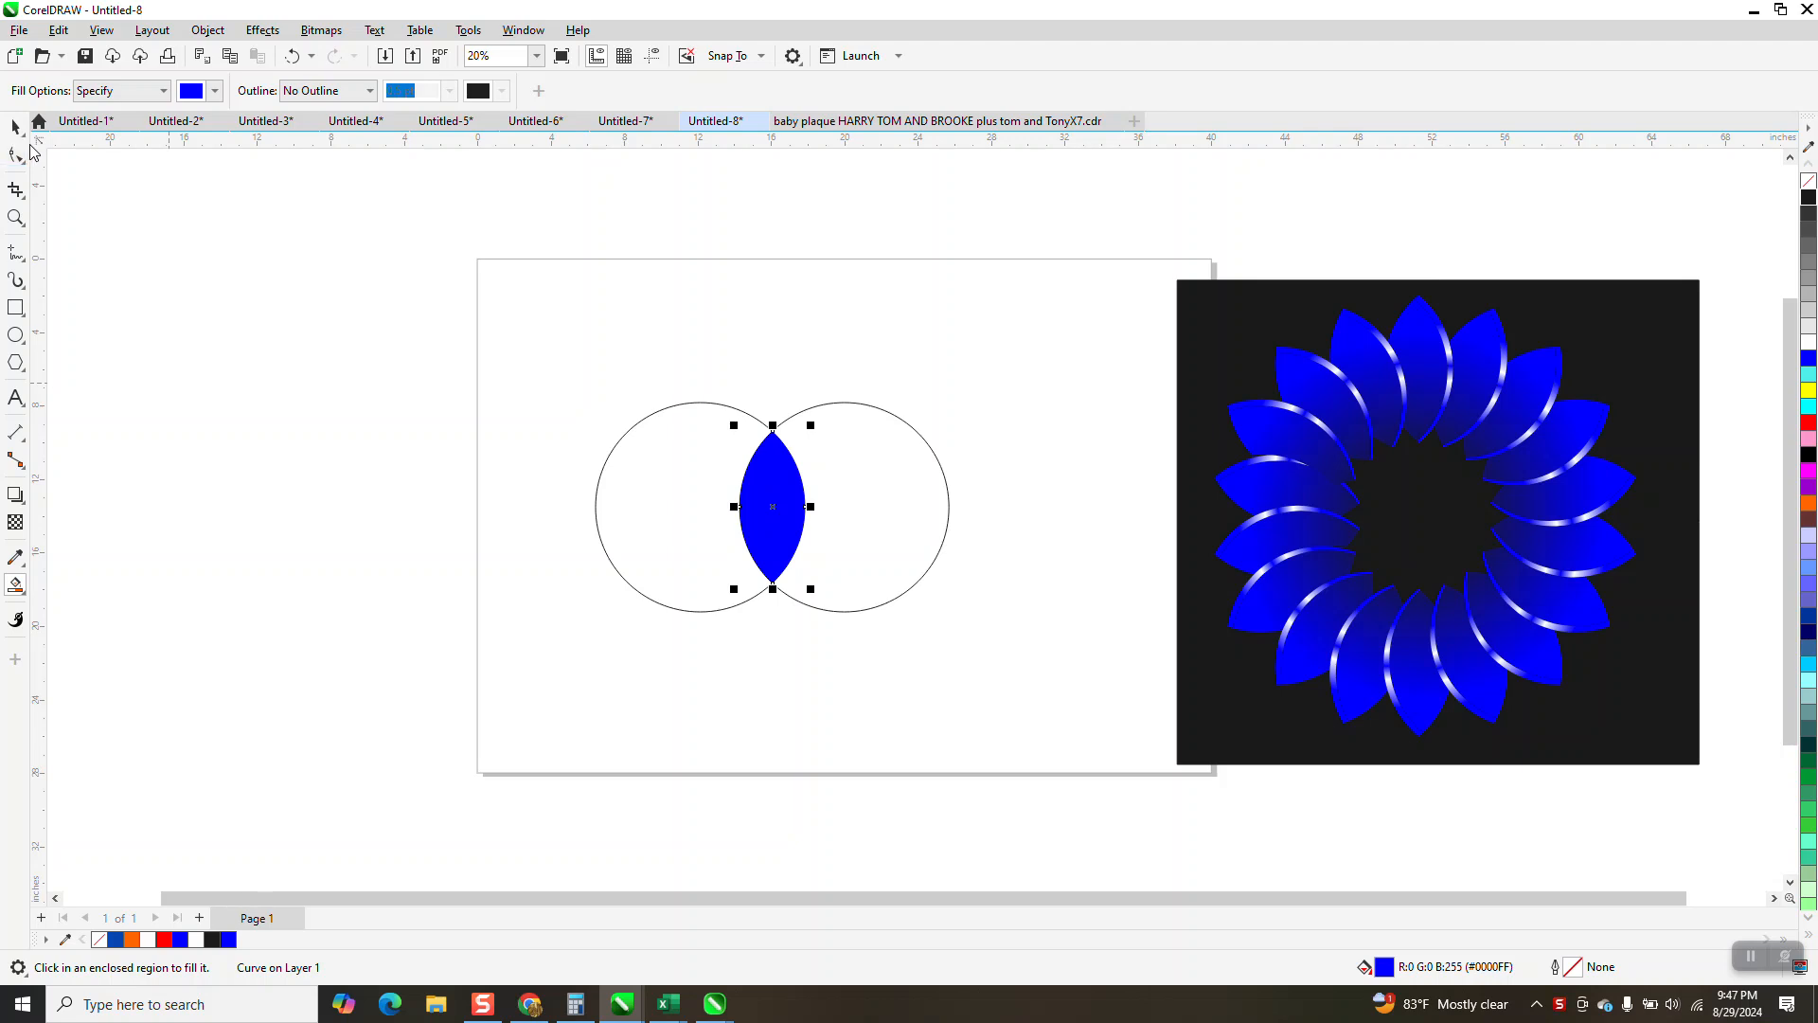
# Move the blue petal up clear of the circles and delete both circles.
pyautogui.press('Up')
pyautogui.press('Up')
pyautogui.press('Up')
pyautogui.press('Escape')
pyautogui.press('space')
pyautogui.moveTo(470, 357); pyautogui.dragTo(1080, 691)
pyautogui.press('Delete')
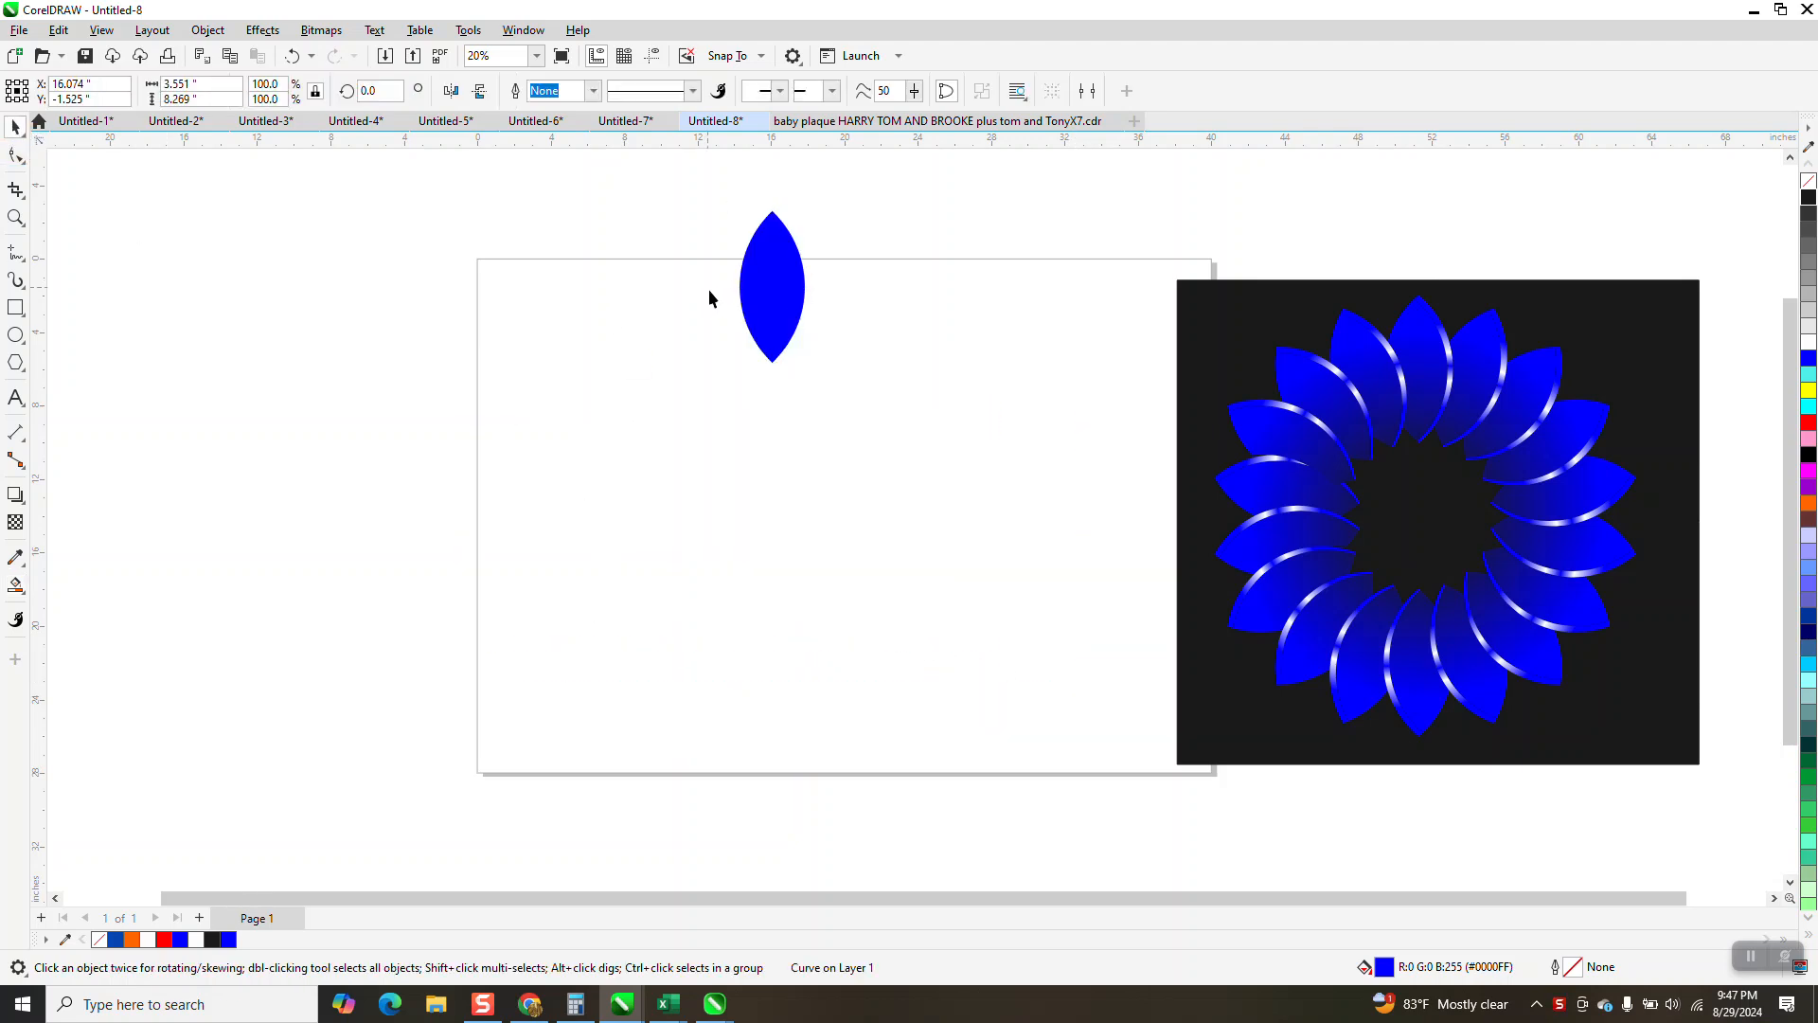
# Centre the blue petal on the page and display the guidelines.
pyautogui.click(768, 299)
pyautogui.press('p')
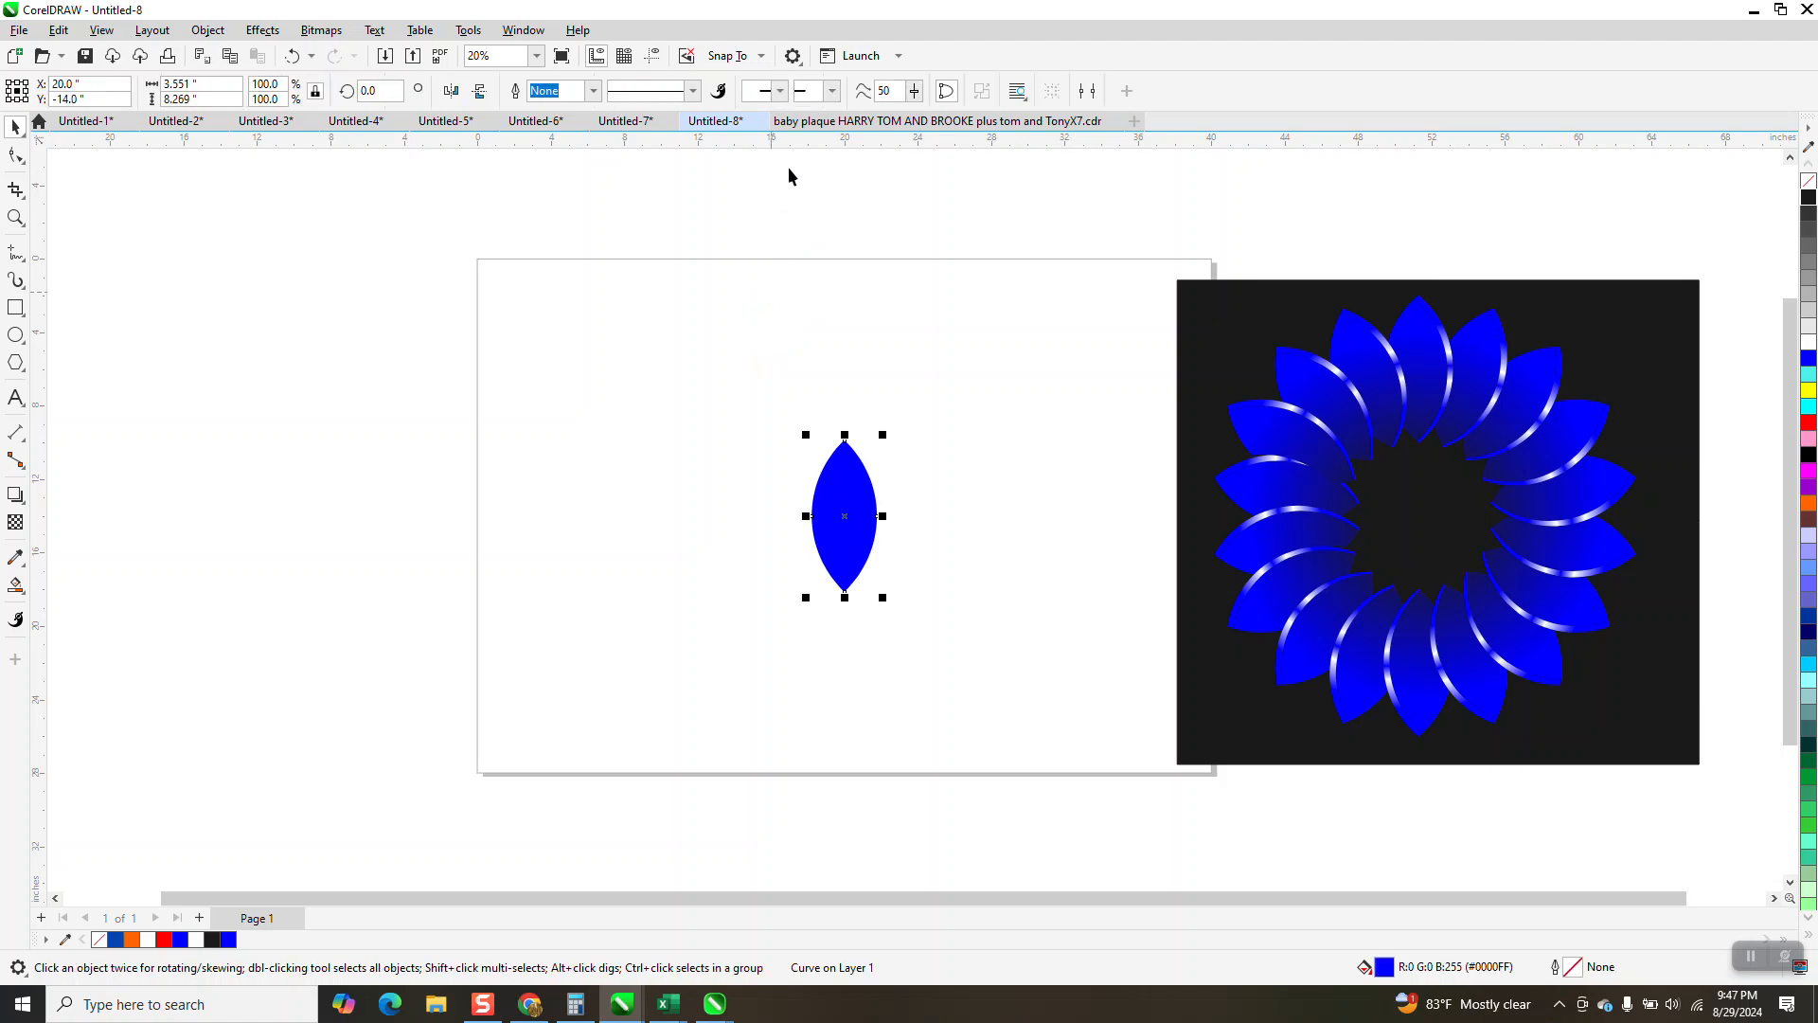
pyautogui.click(654, 56)
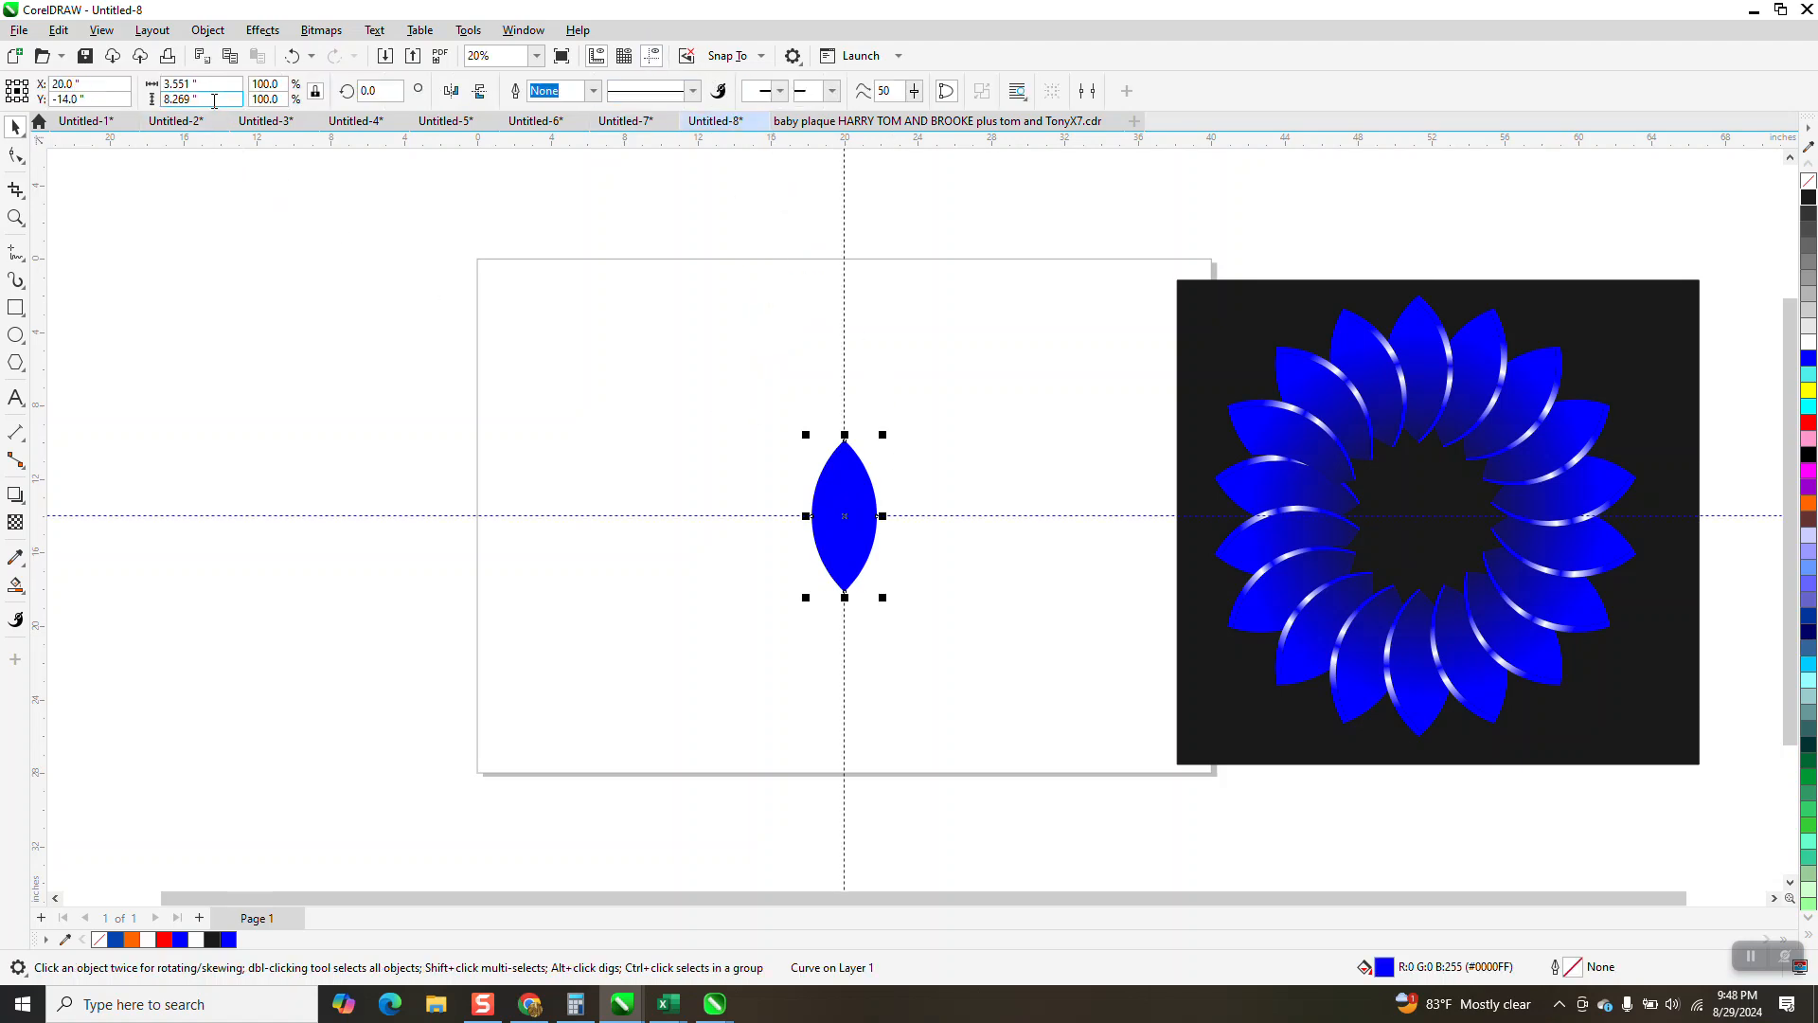
# Set the petal's height to 8 inches with its proportions locked.
pyautogui.click(215, 100)
pyautogui.write('8')
pyautogui.press('Return')
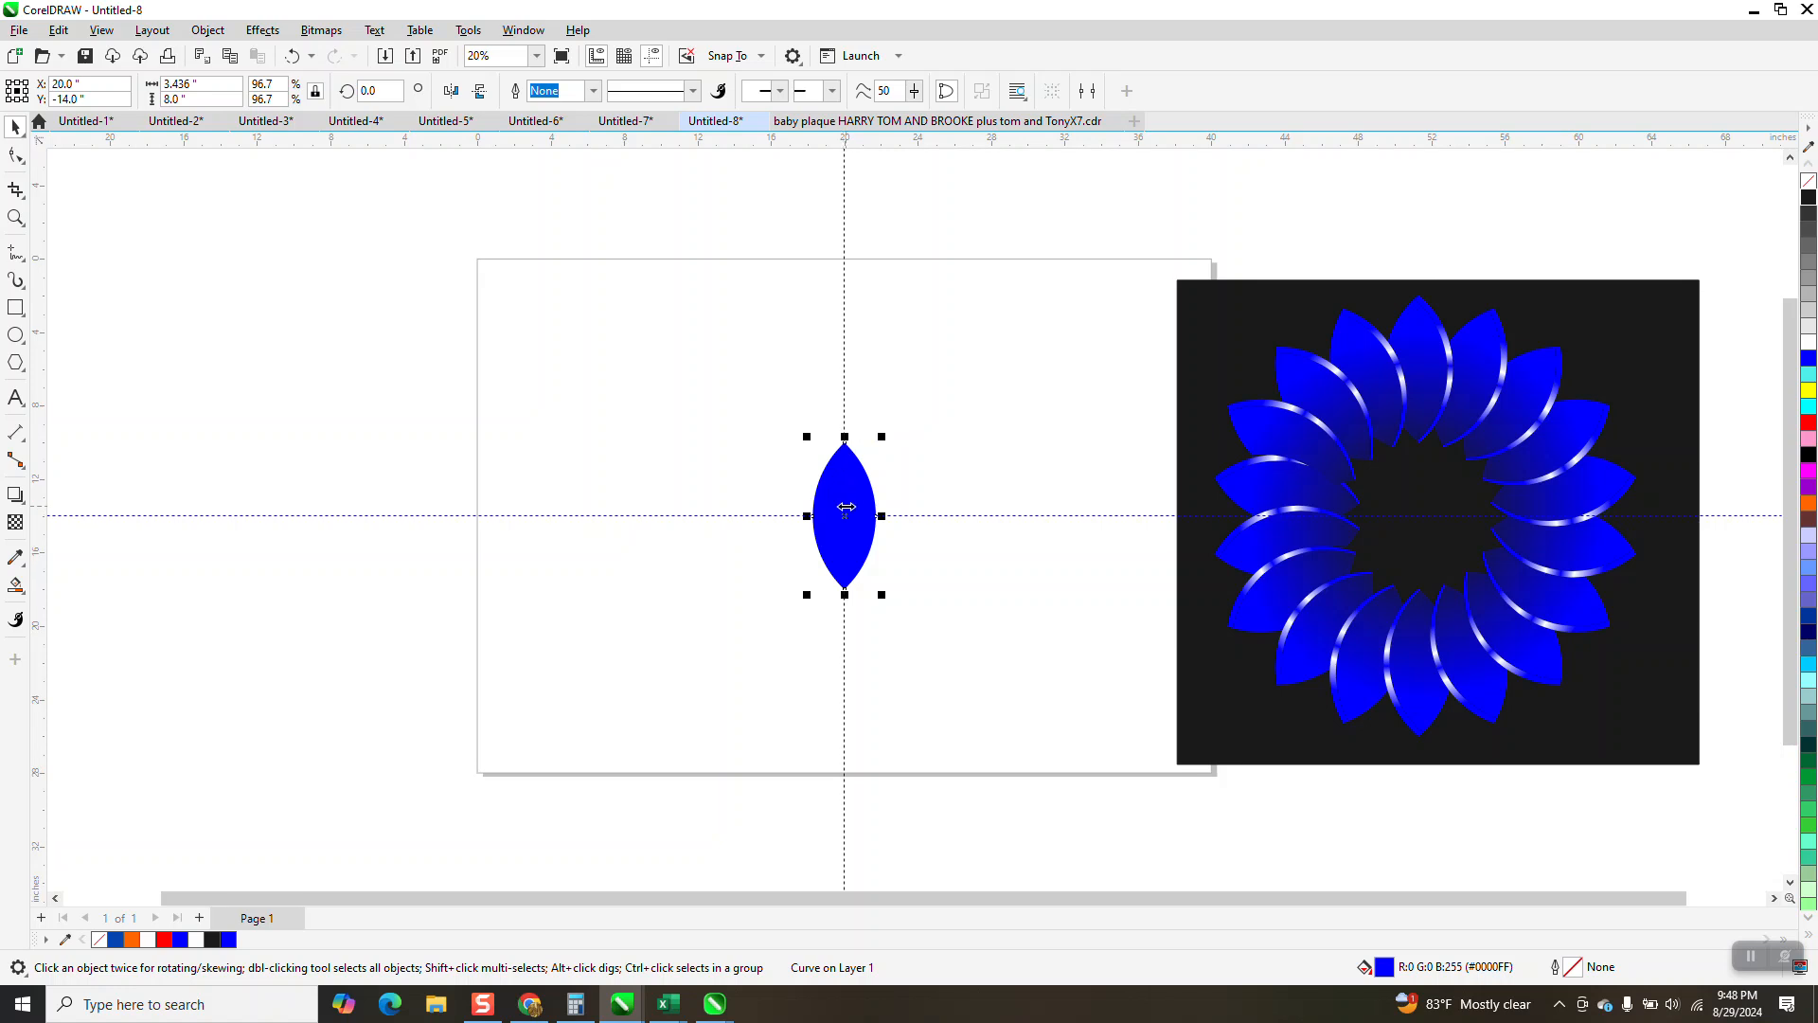
# Set the nudge distance to 6 inches and move the petal up by one nudge.
pyautogui.click(713, 180)
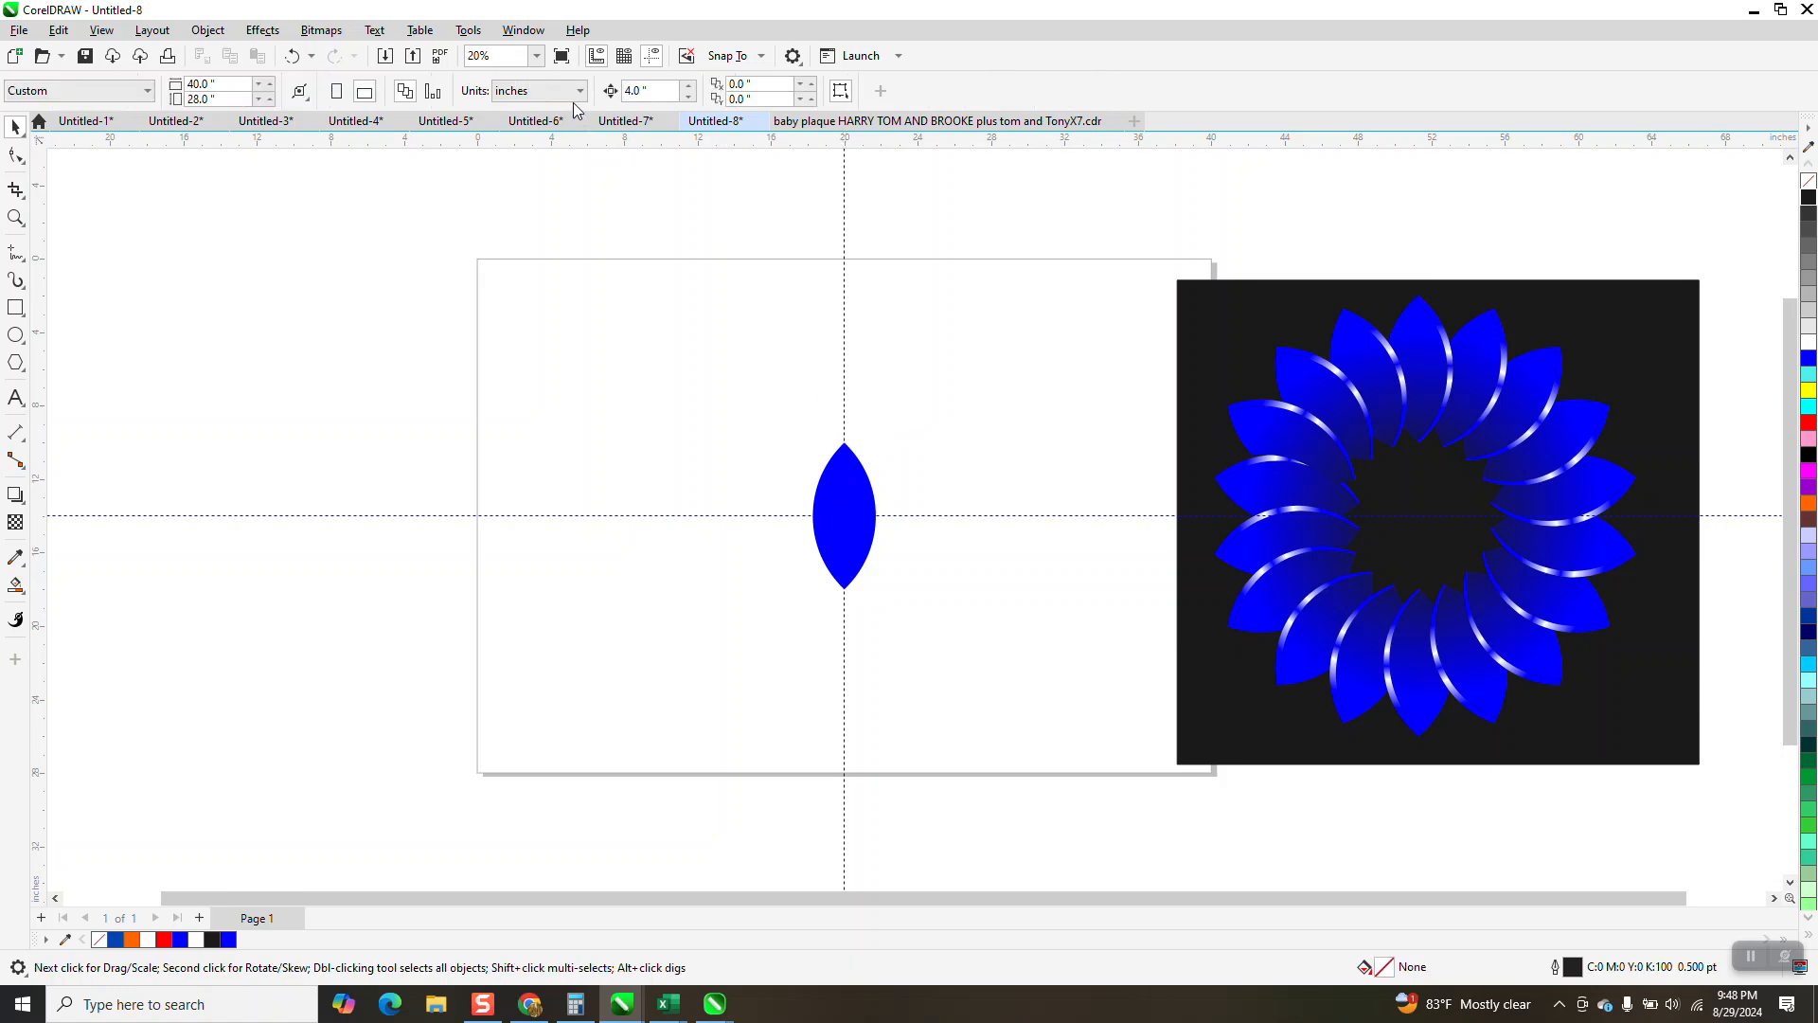
pyautogui.write('6')
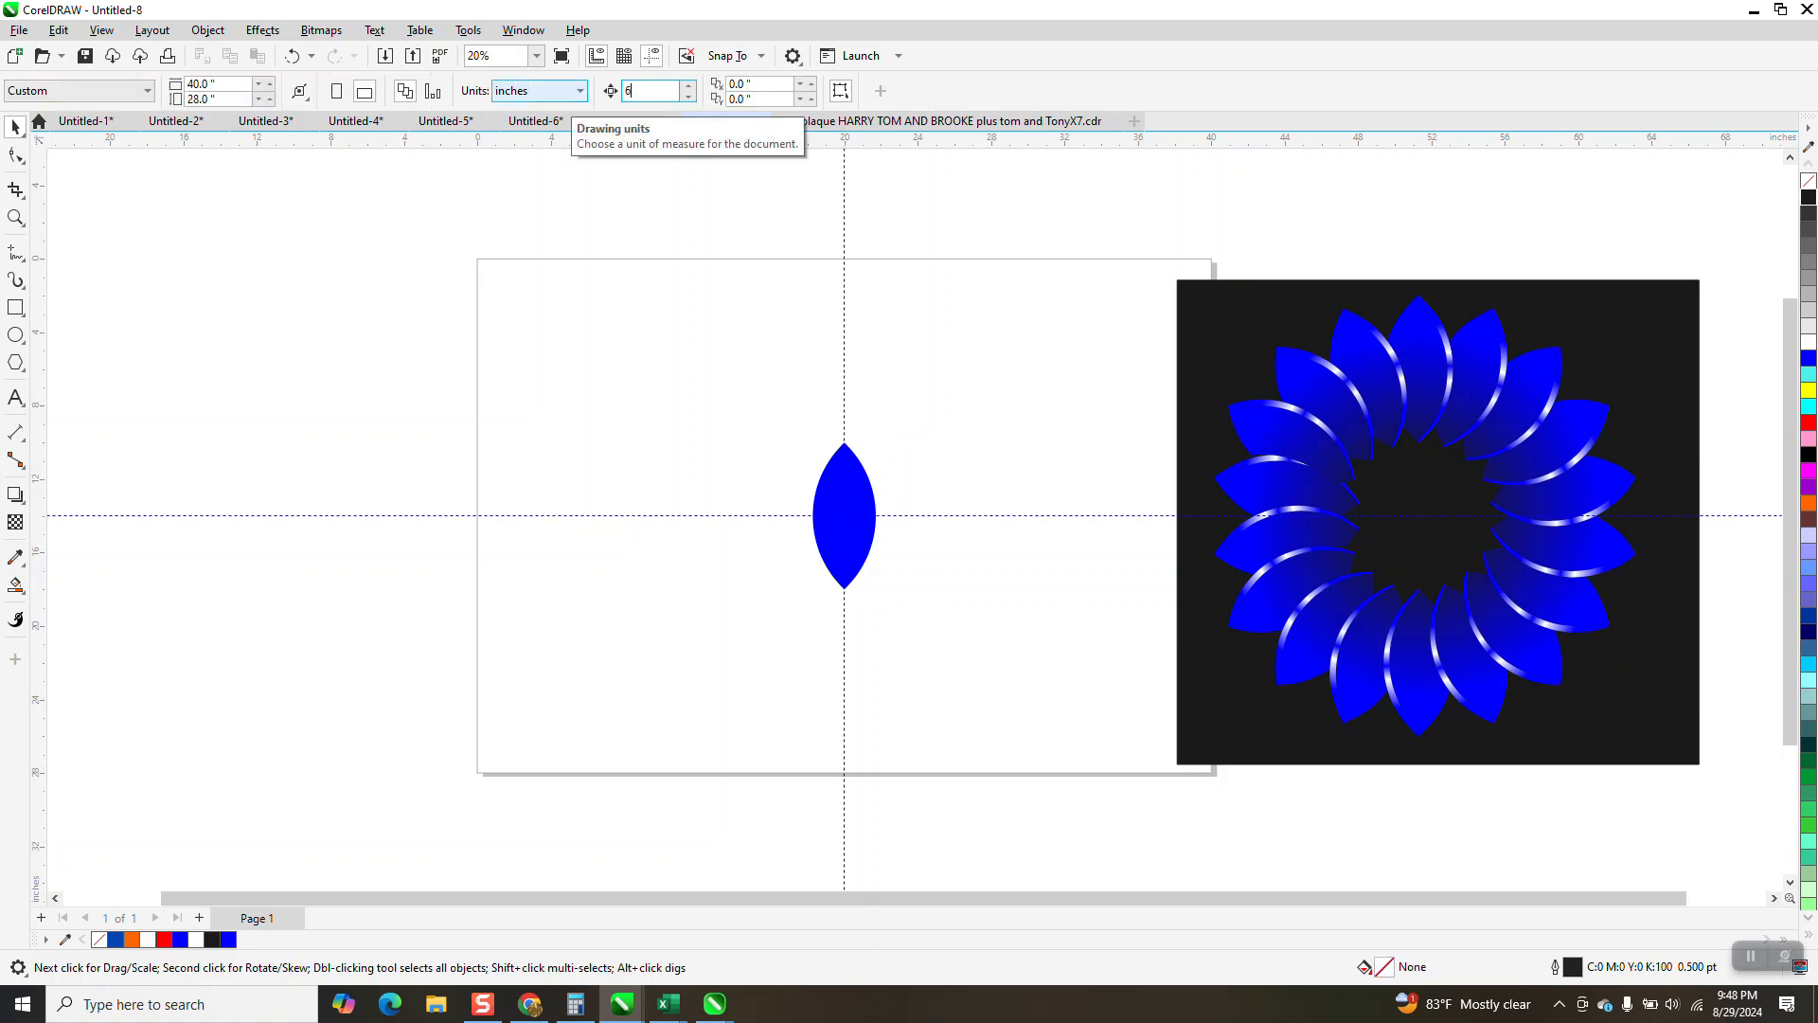
pyautogui.click(869, 484)
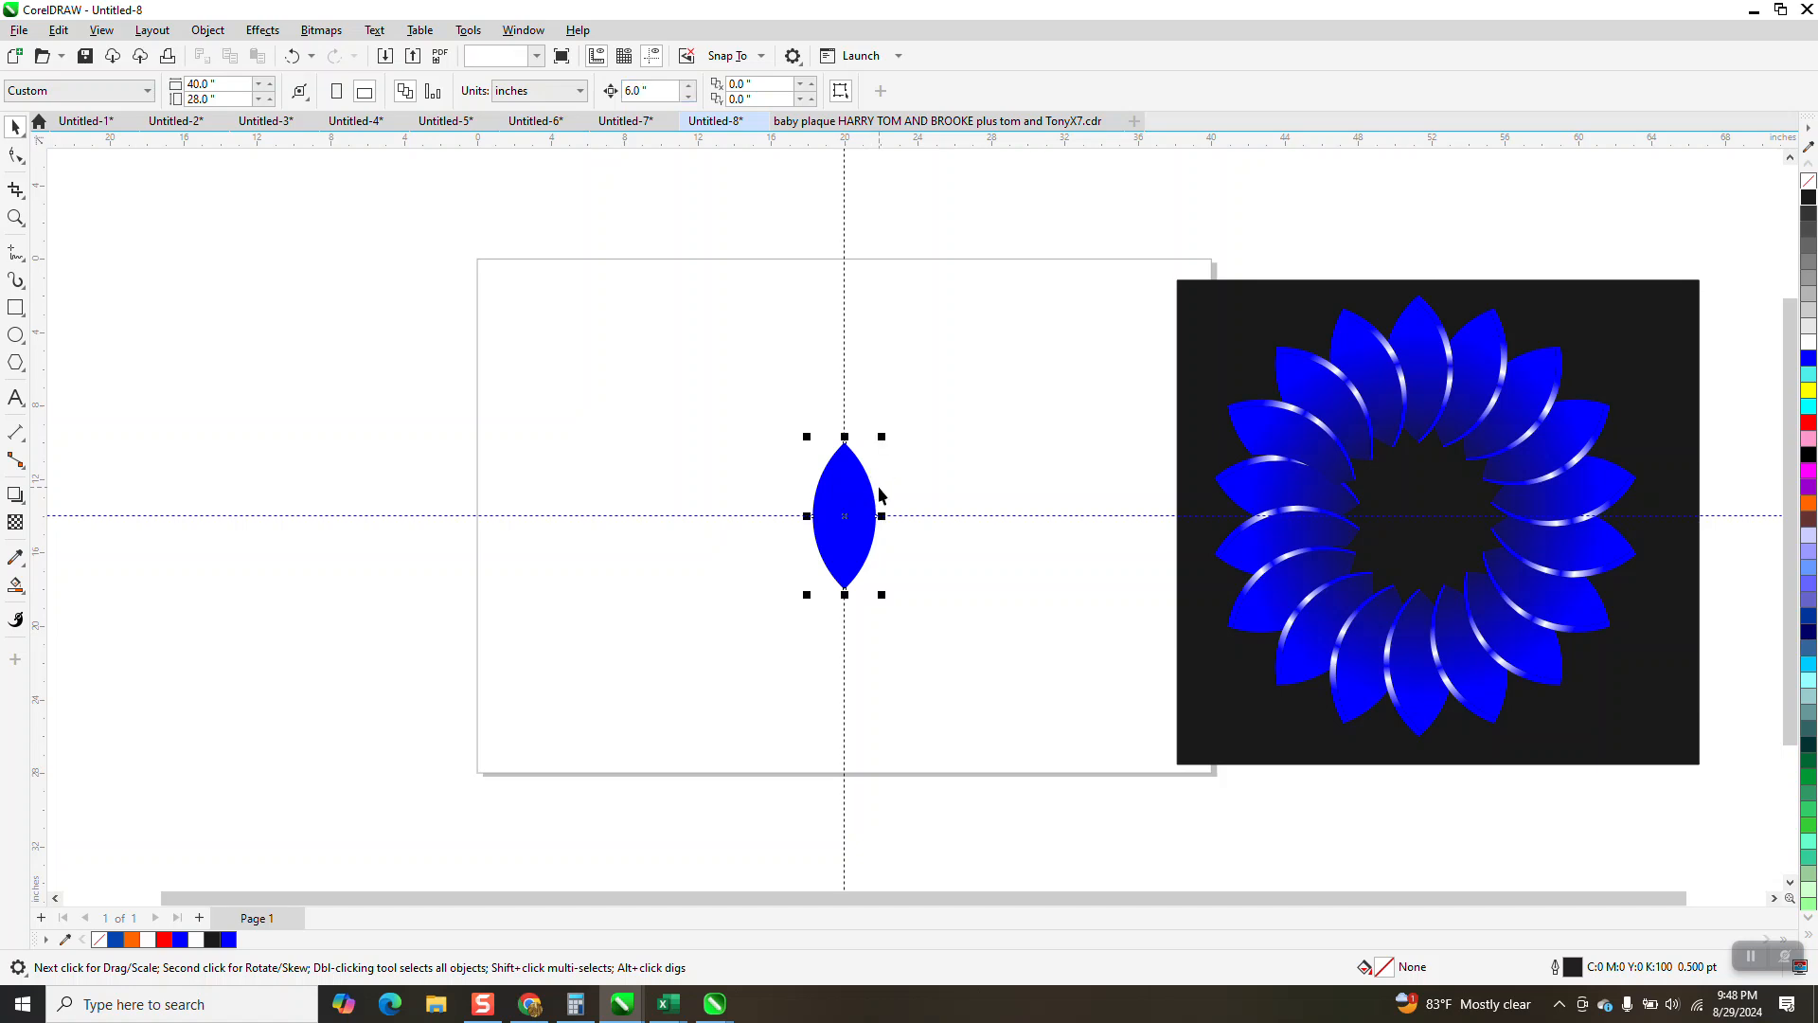
pyautogui.press('Up')
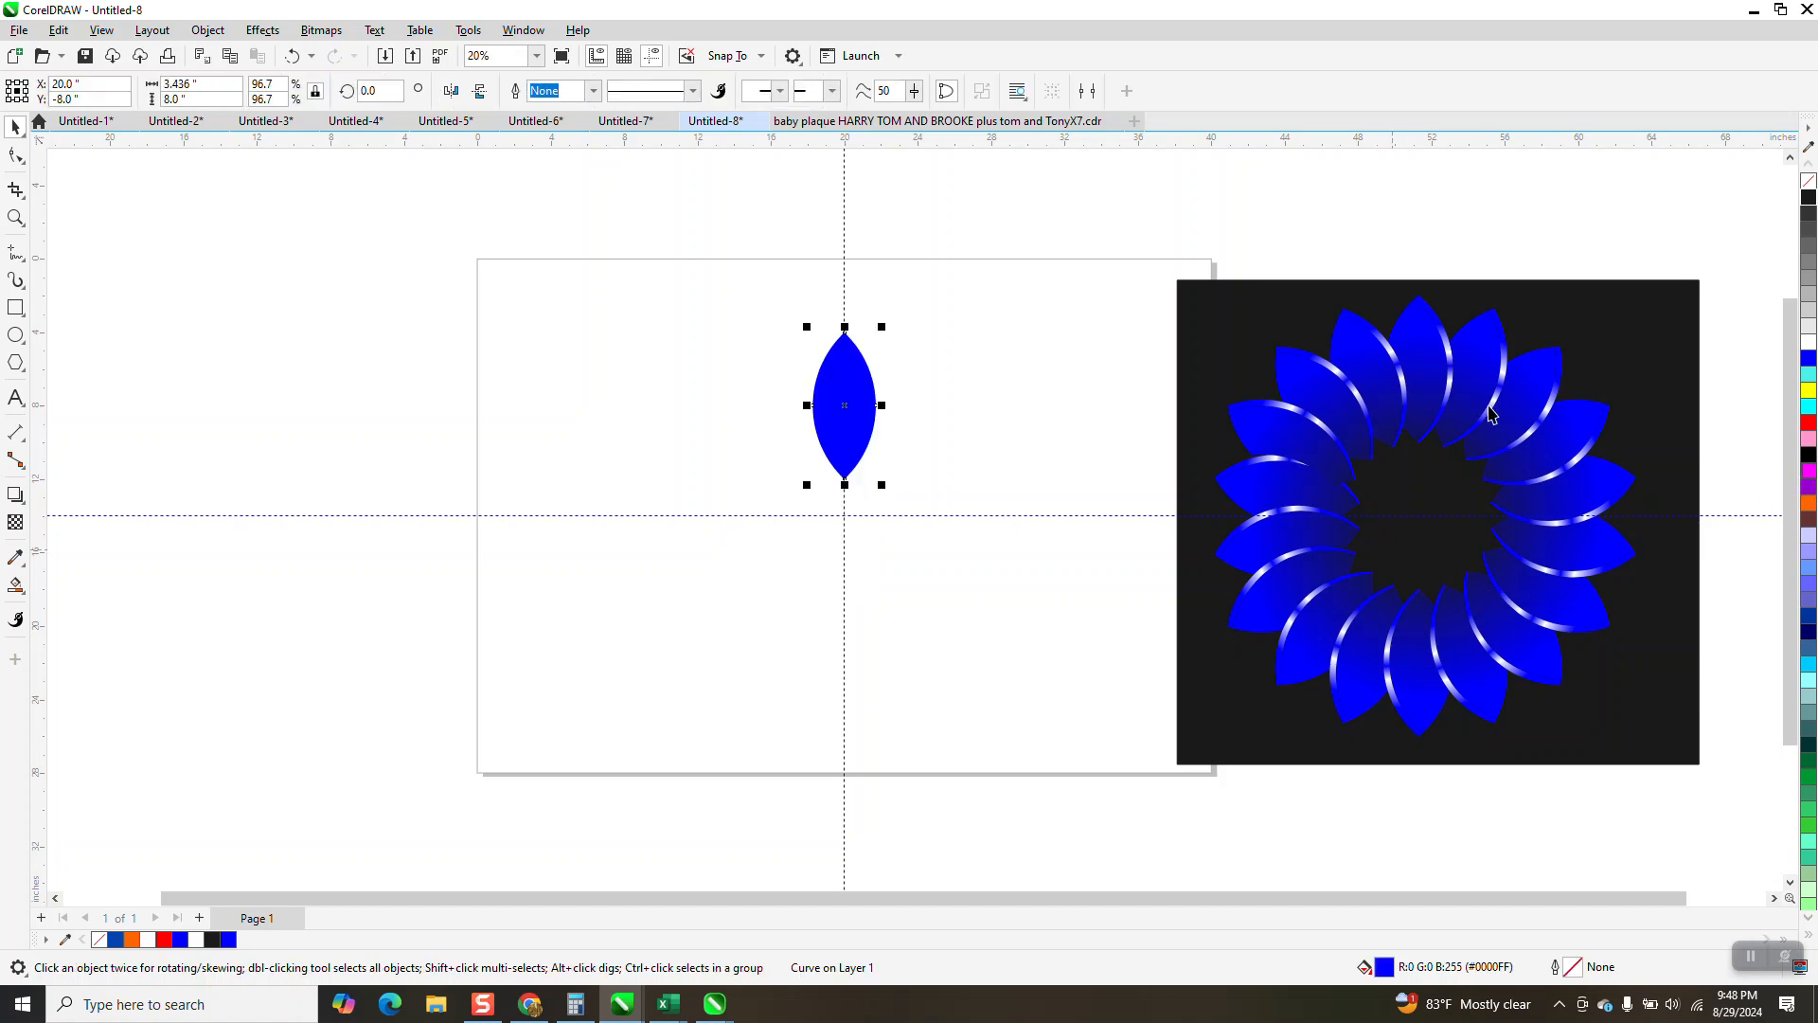
# Give the petal no fill and a dark outline, and create a copy rotated 22.5 degrees about the page centre.
pyautogui.click(1806, 183)
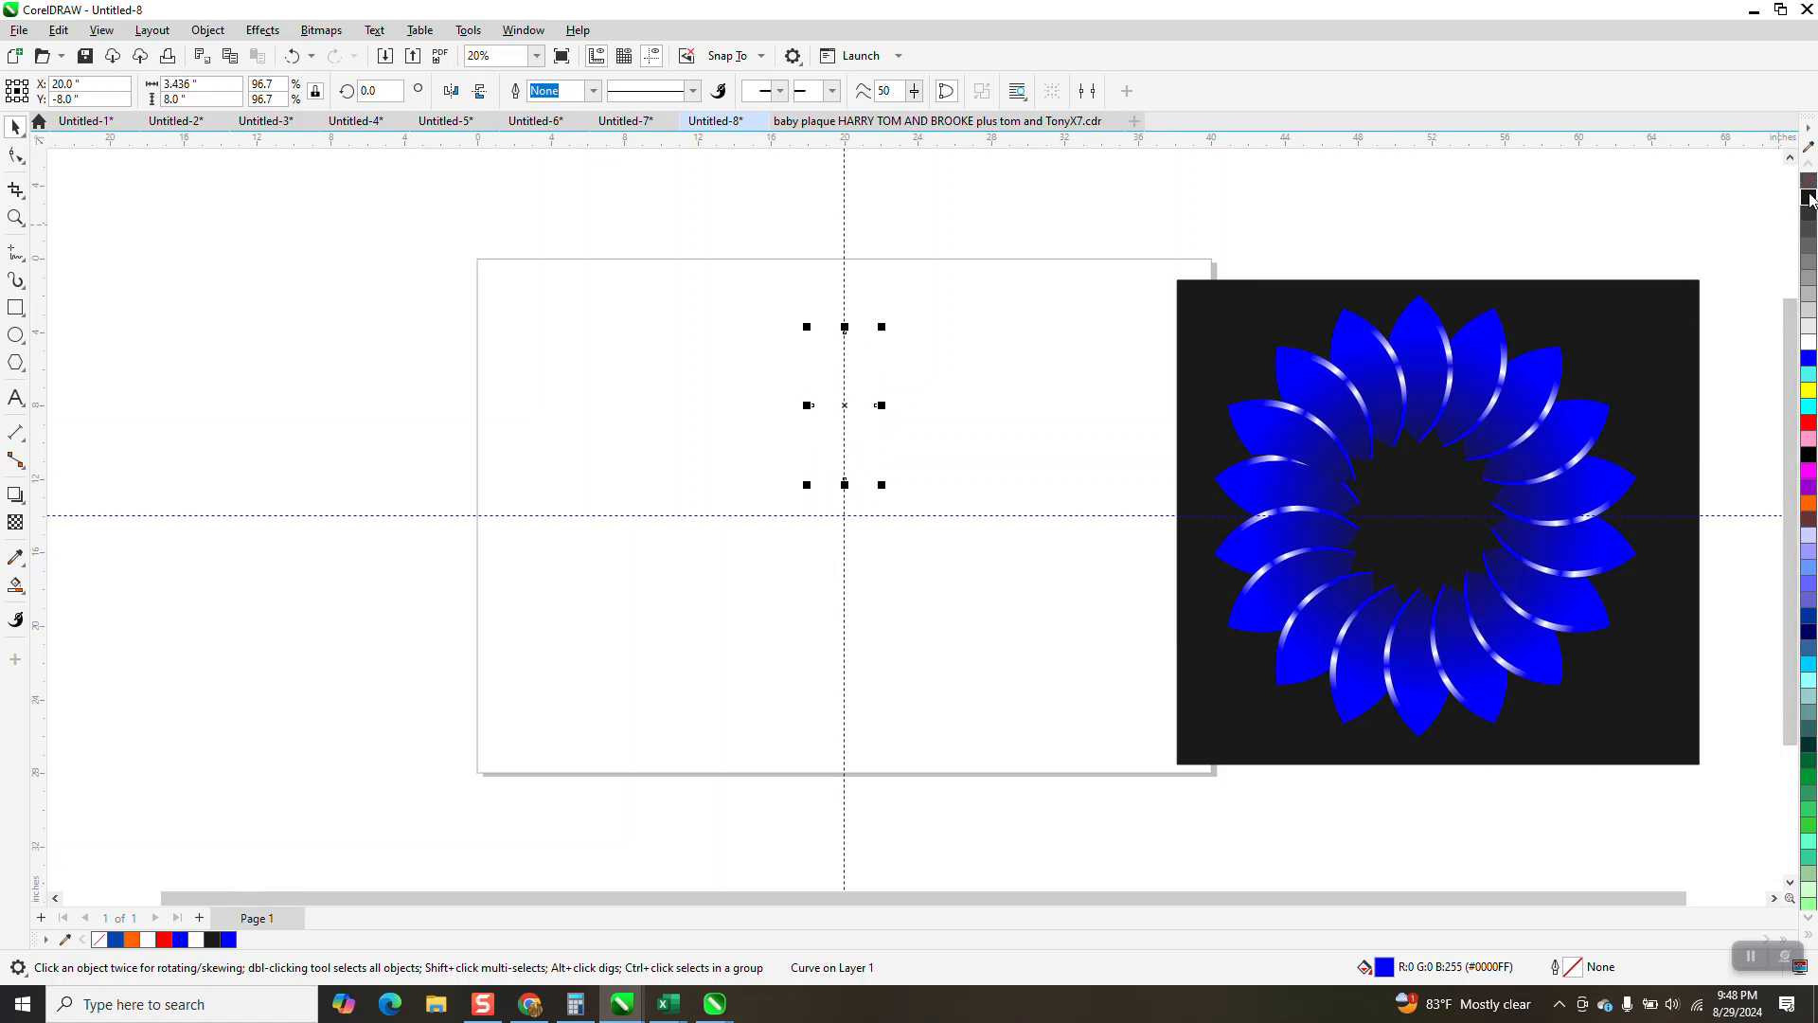
pyautogui.rightClick(1806, 197)
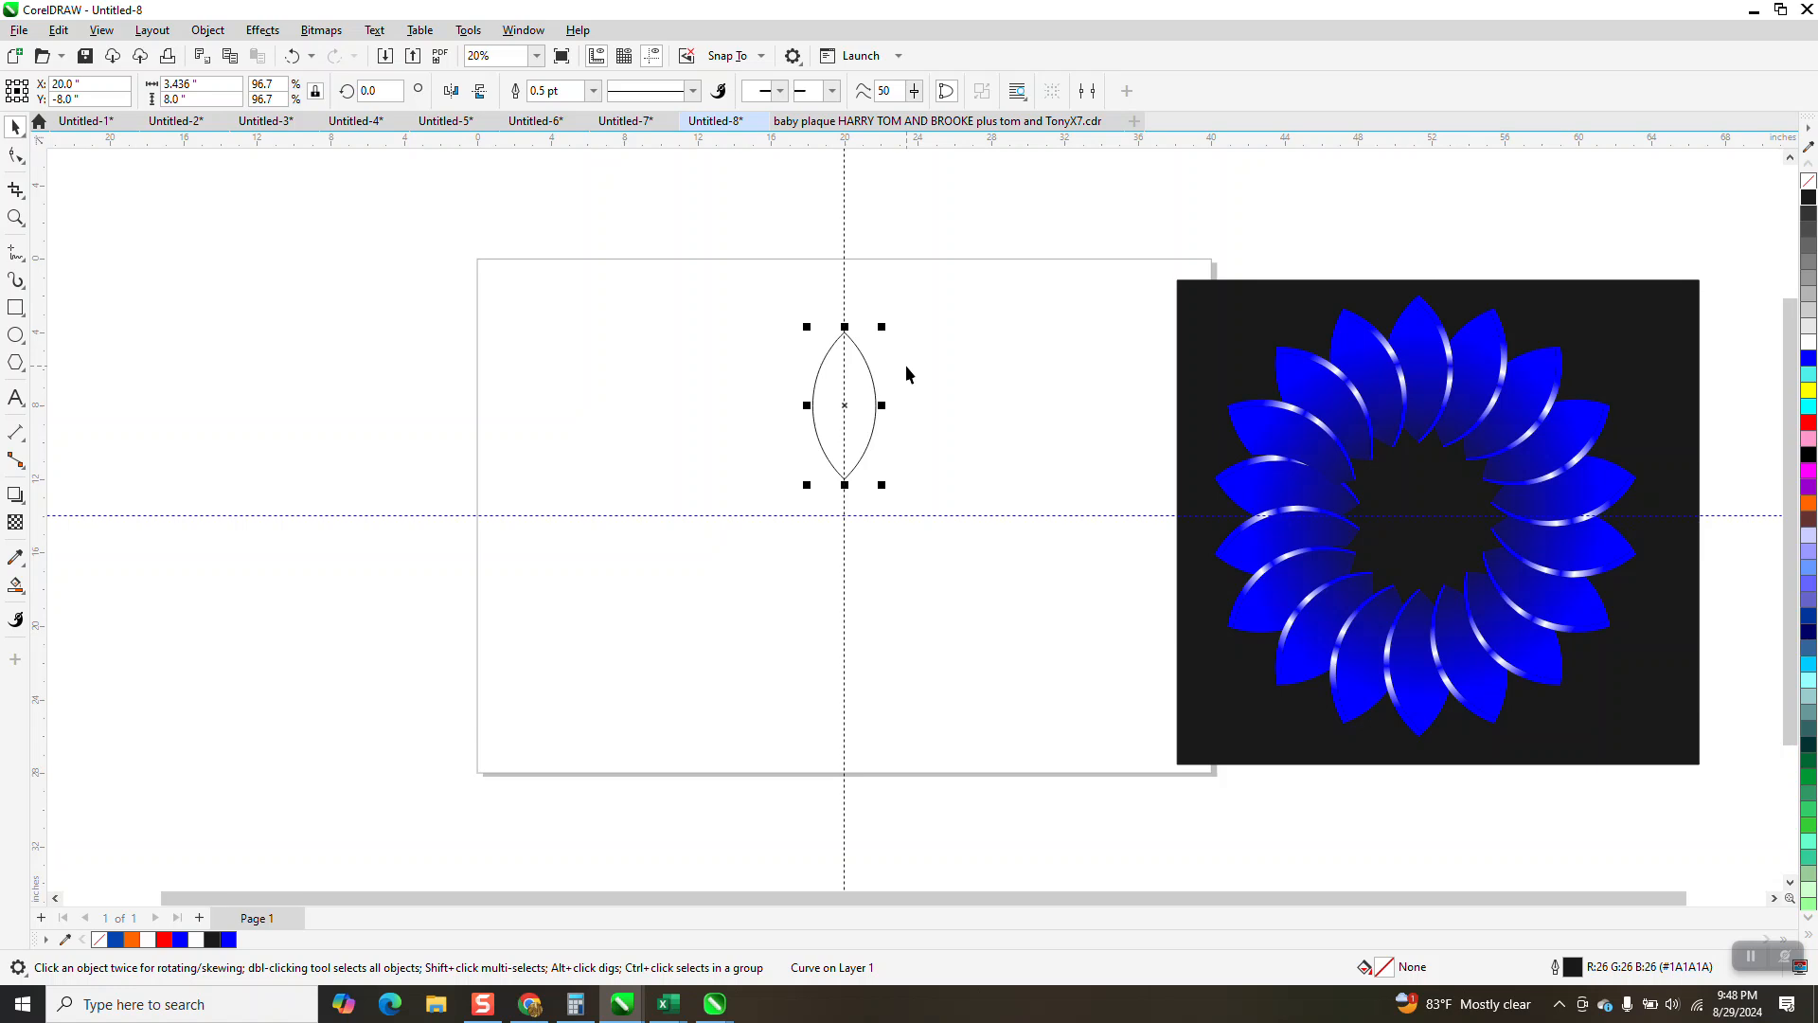
pyautogui.hotkey('alt', 'F8')
pyautogui.press('Return')
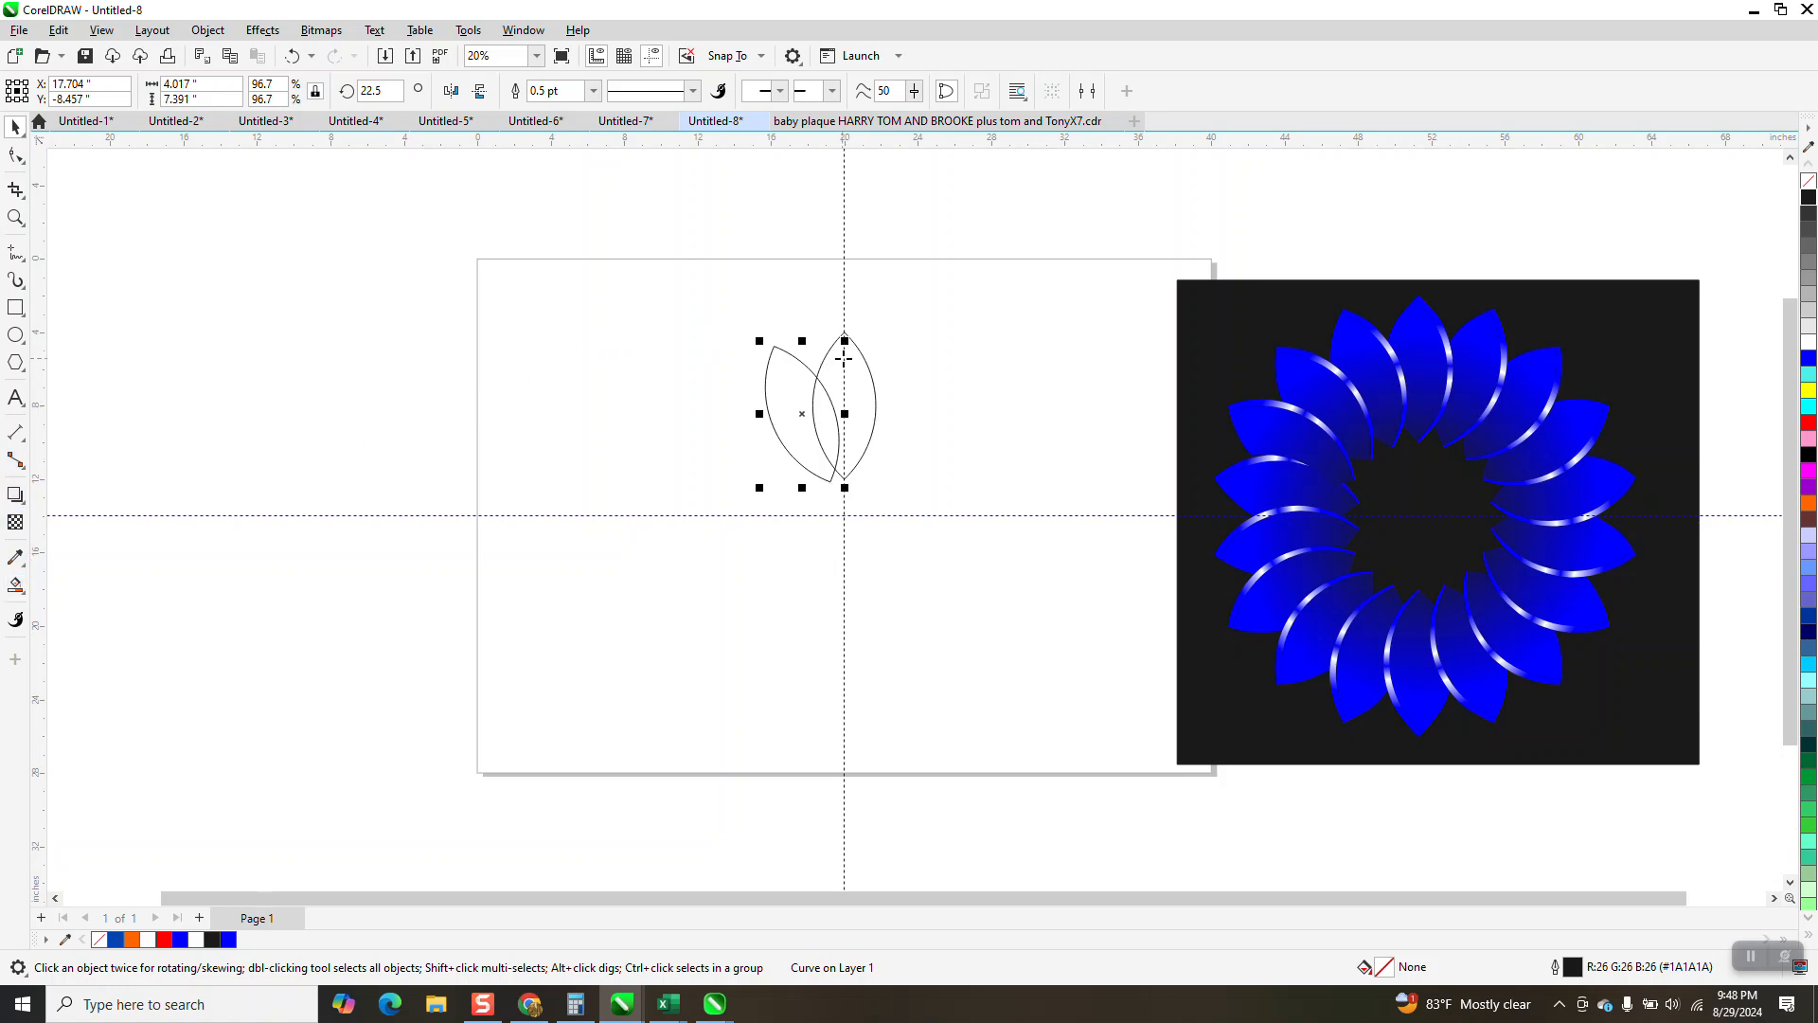
# Smart Fill the upright petal's area outside the rotated copy with blue, and delete the rotated copy.
pyautogui.click(856, 373)
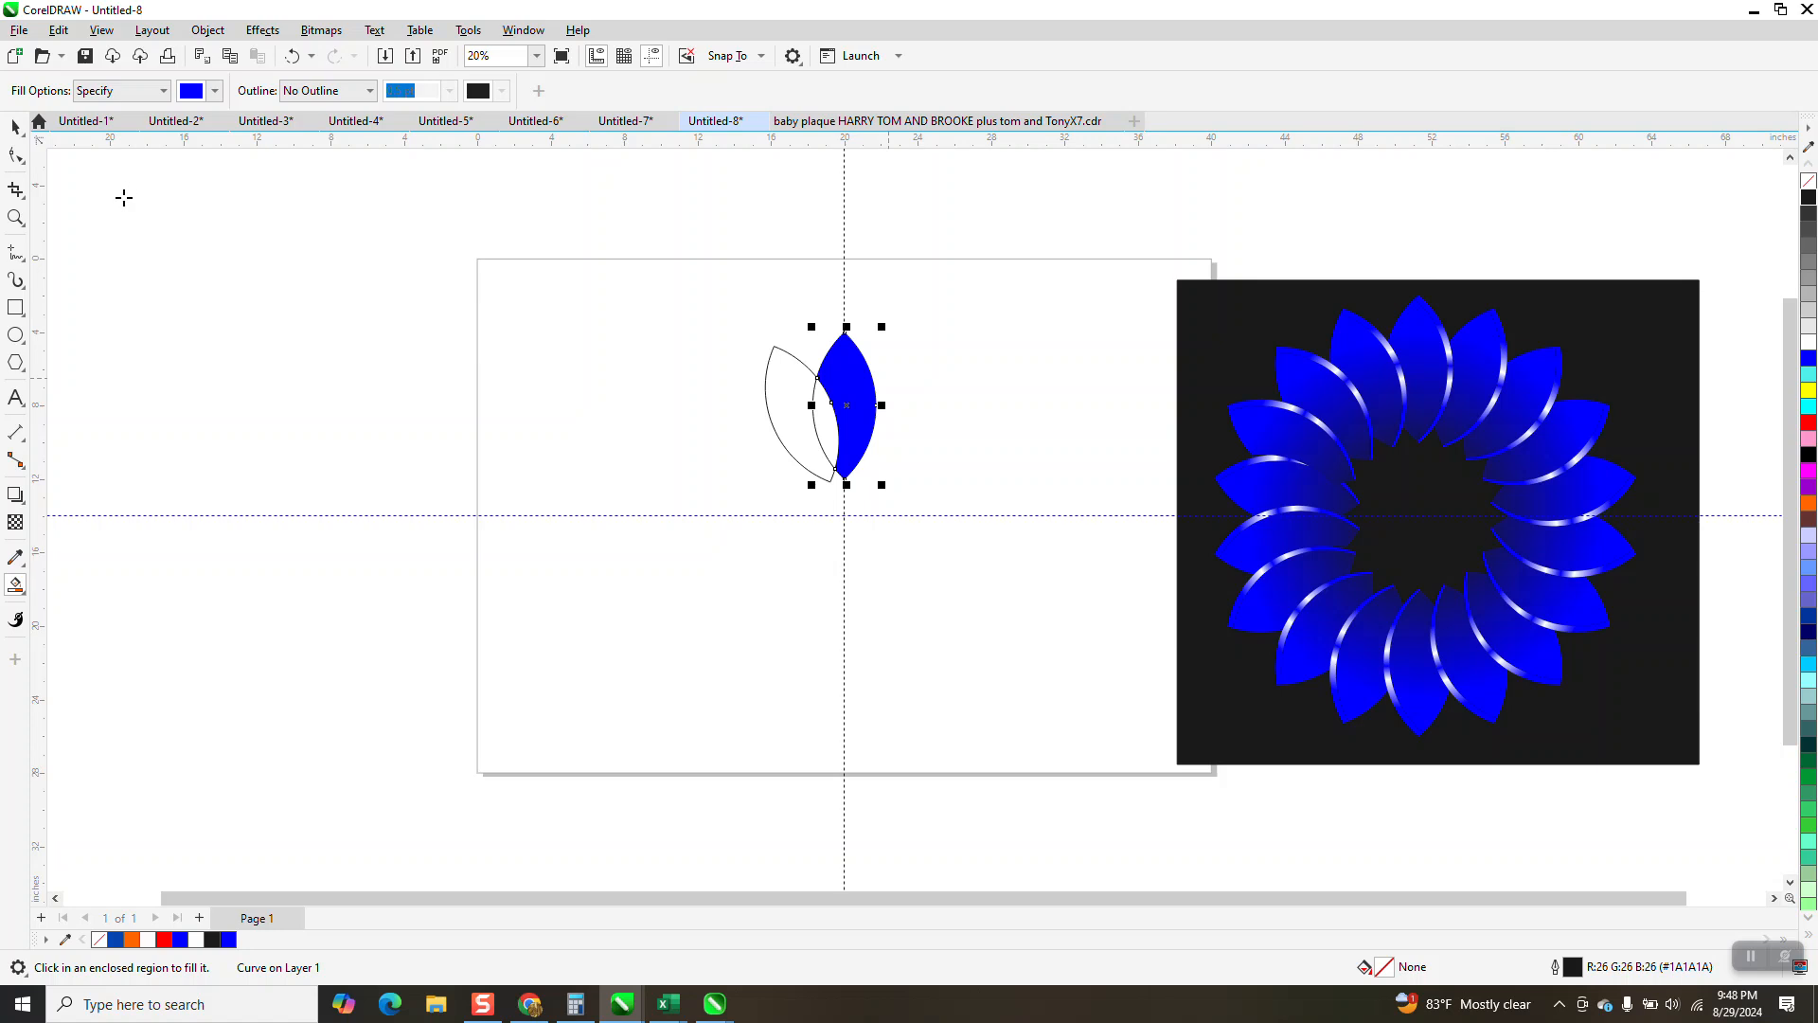
pyautogui.click(19, 129)
pyautogui.click(772, 365)
pyautogui.press('Delete')
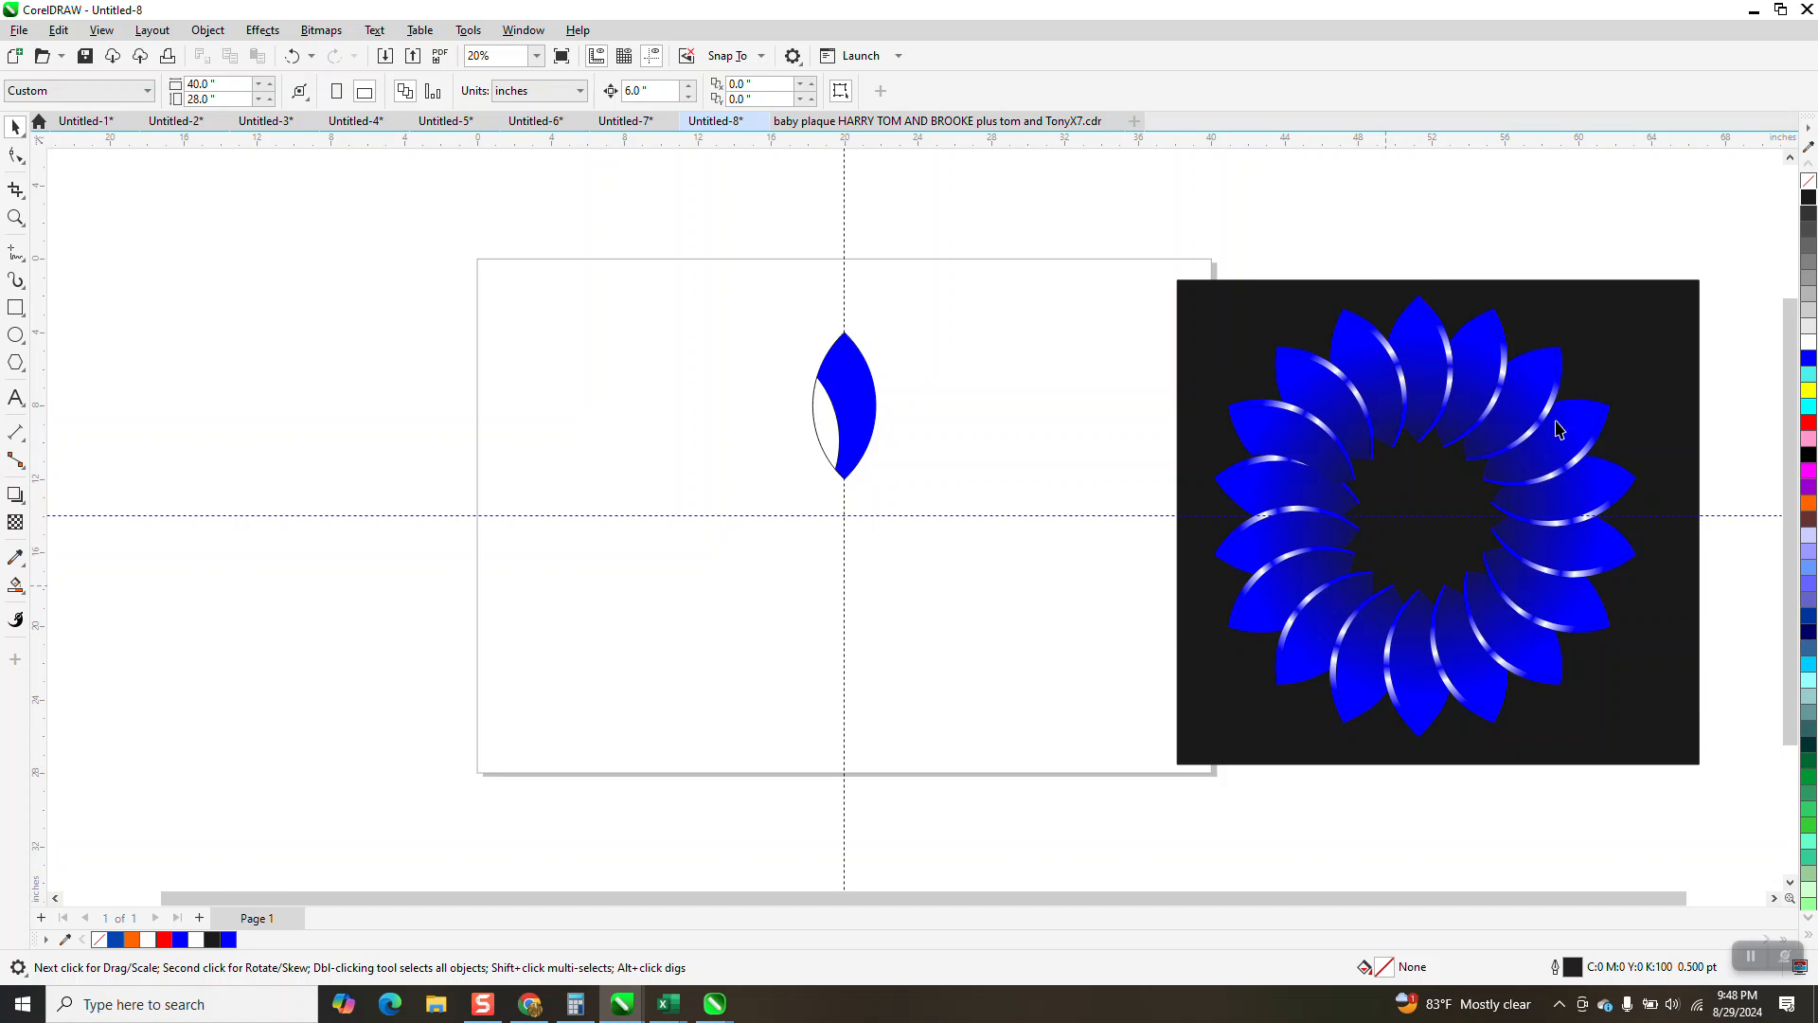
# Select the blue piece together with the full petal and give both no fill and a dark outline.
pyautogui.click(863, 388)
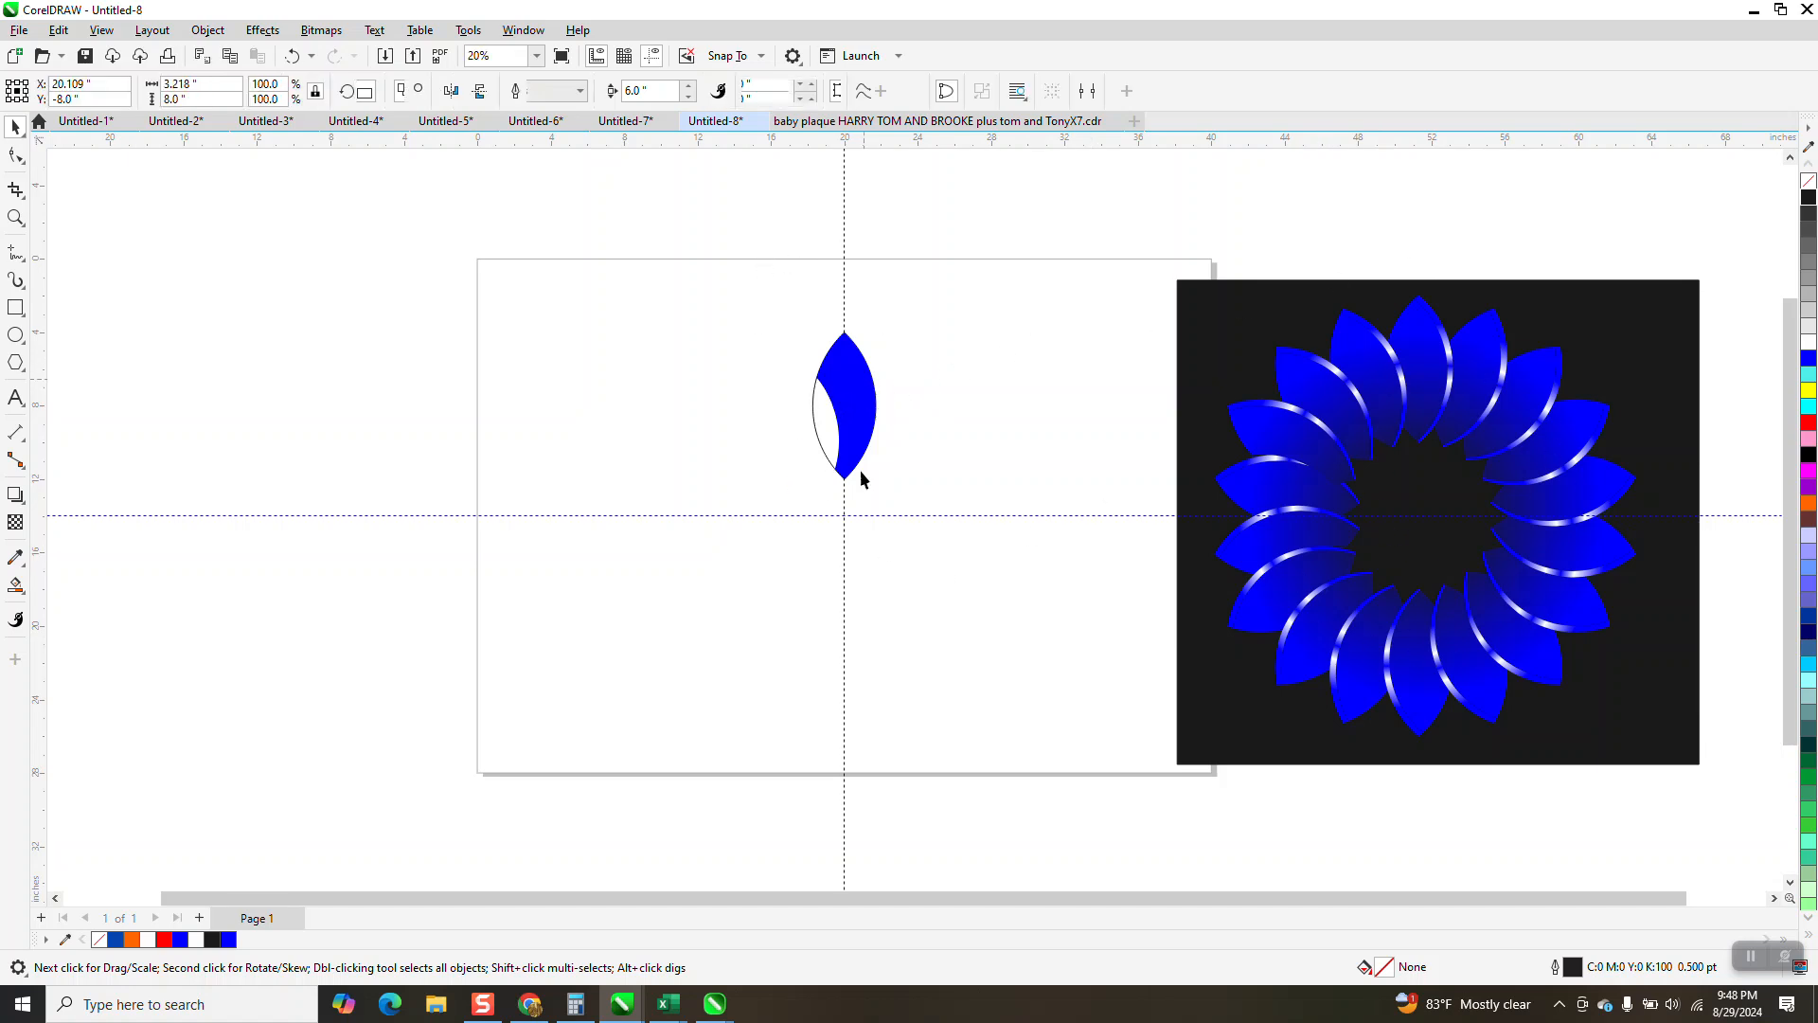
pyautogui.moveTo(763, 268); pyautogui.dragTo(941, 515)
pyautogui.rightClick(1807, 182)
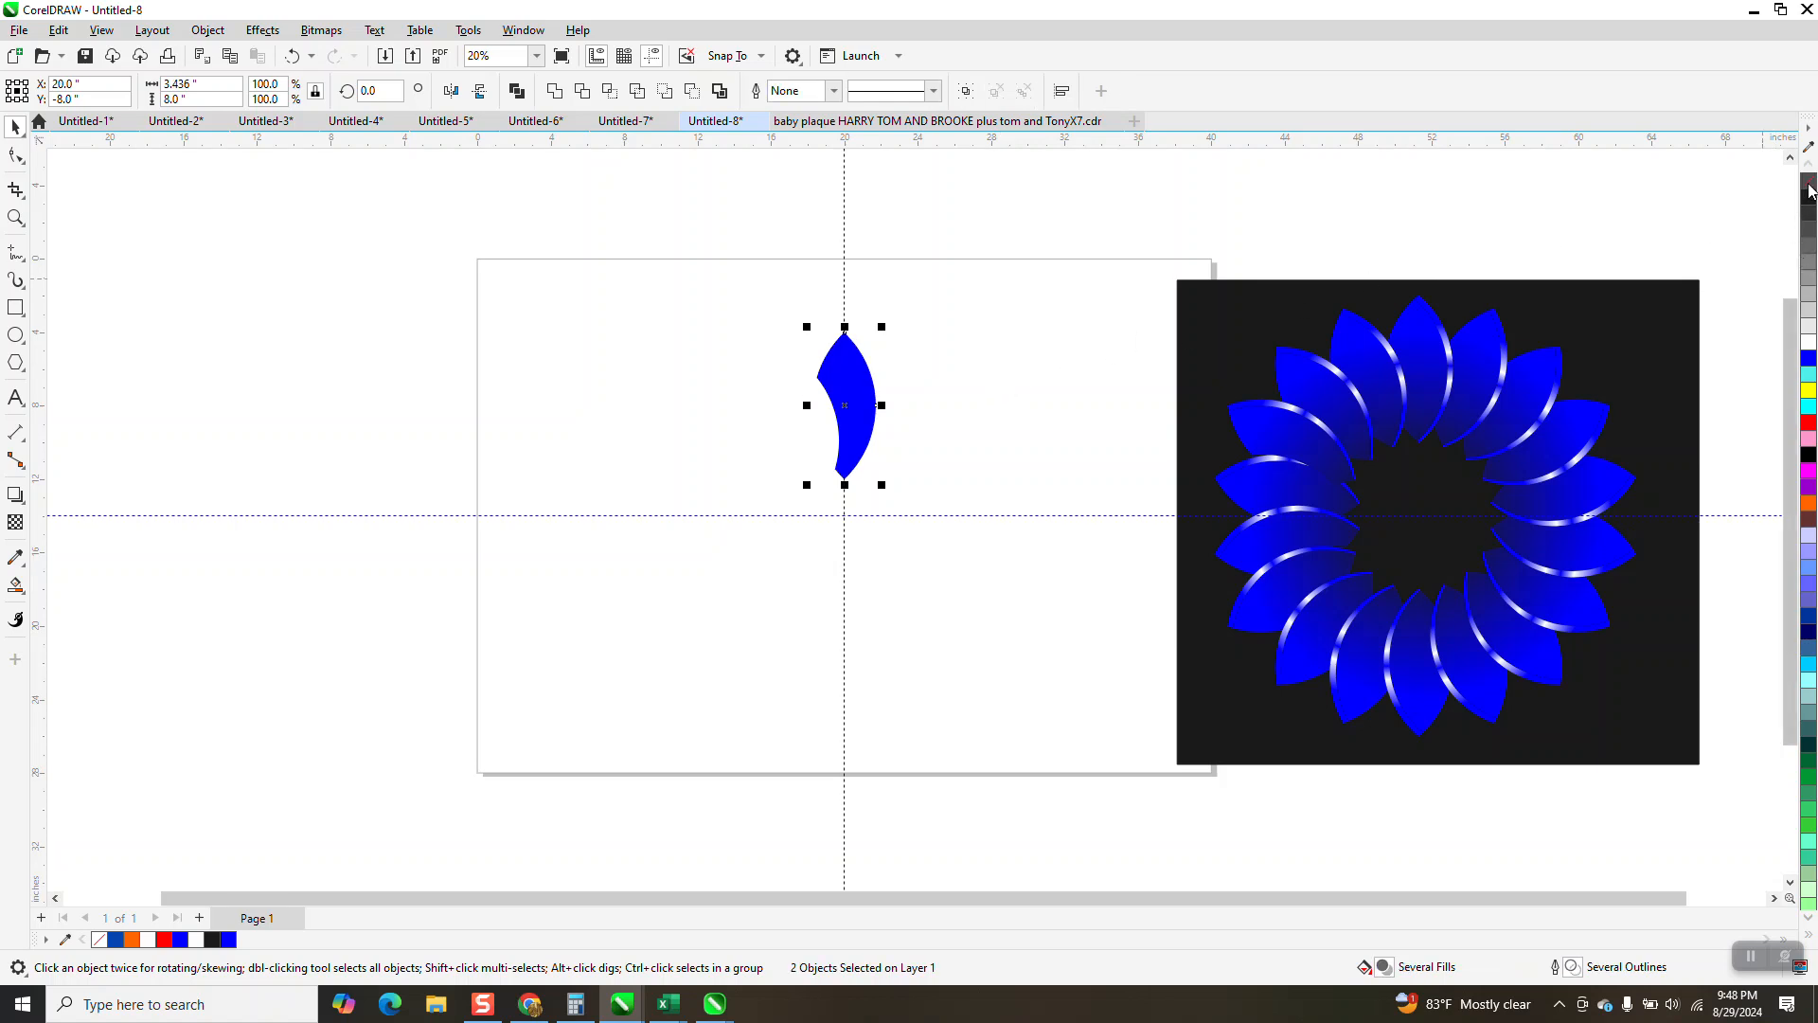
pyautogui.click(1808, 181)
pyautogui.rightClick(1807, 197)
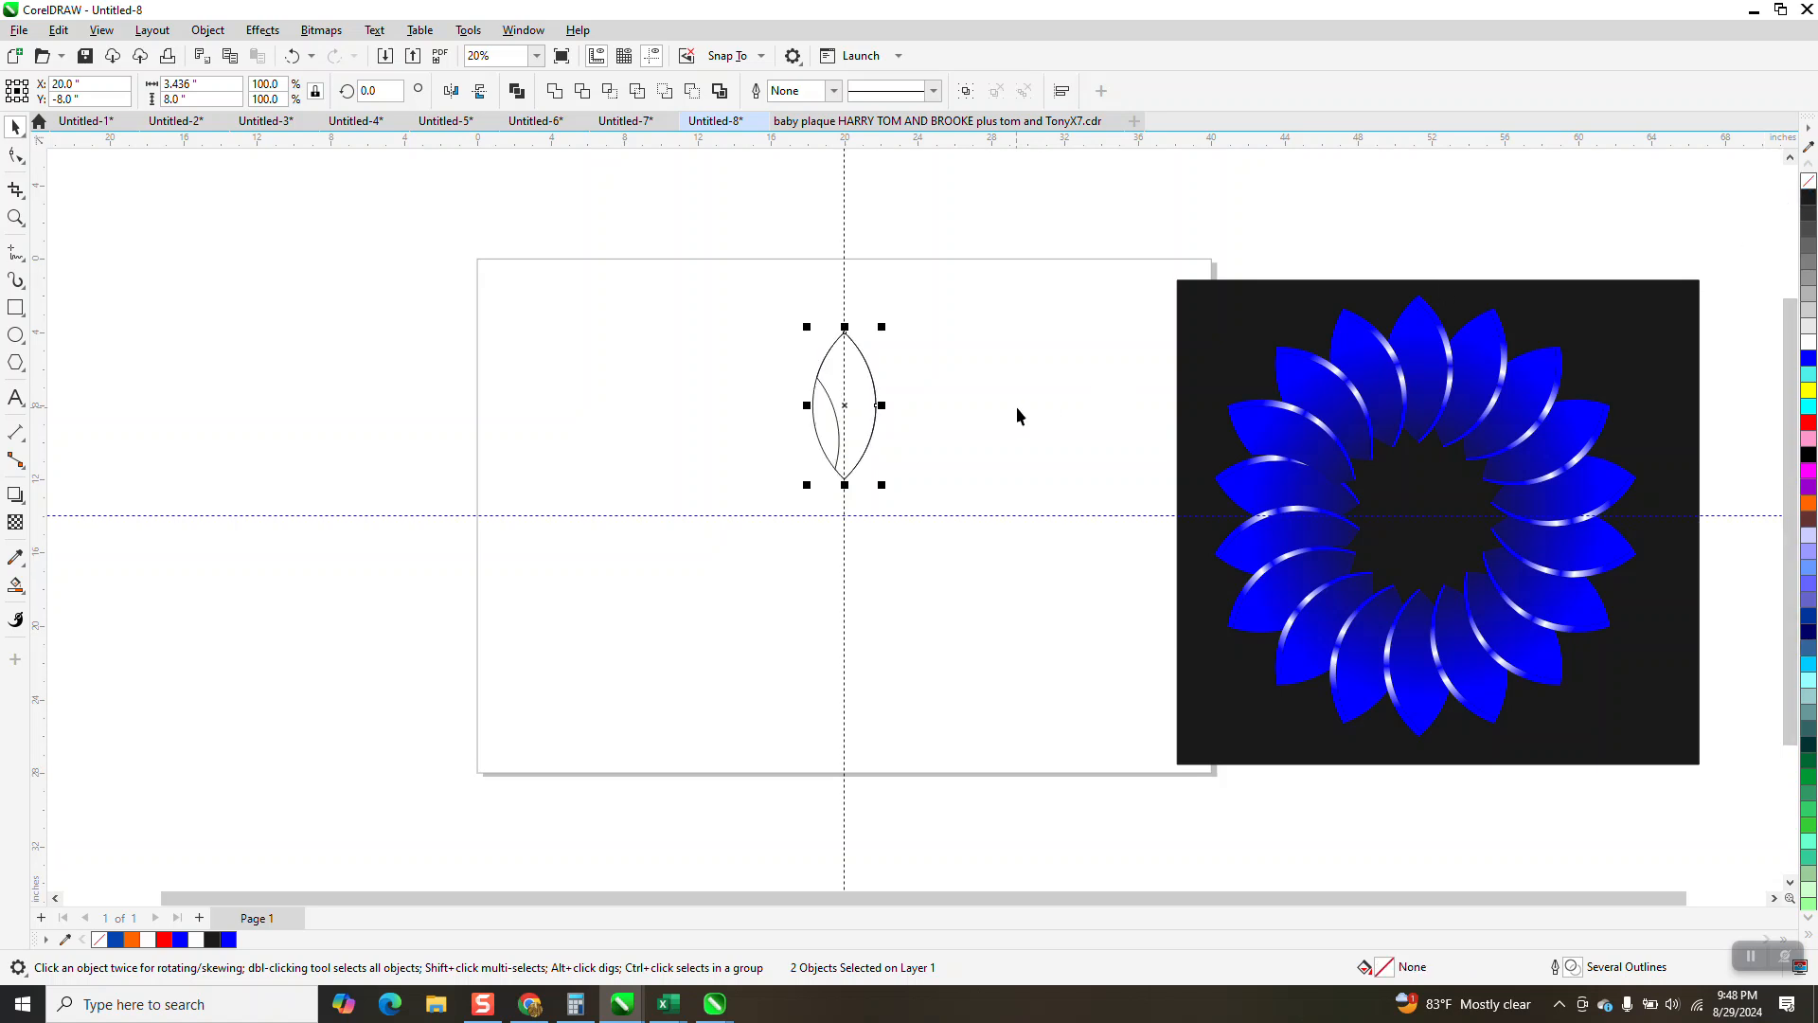
# Smart Fill the larger curved part of the petal with blue and move the new piece 6 inches left.
pyautogui.click(835, 411)
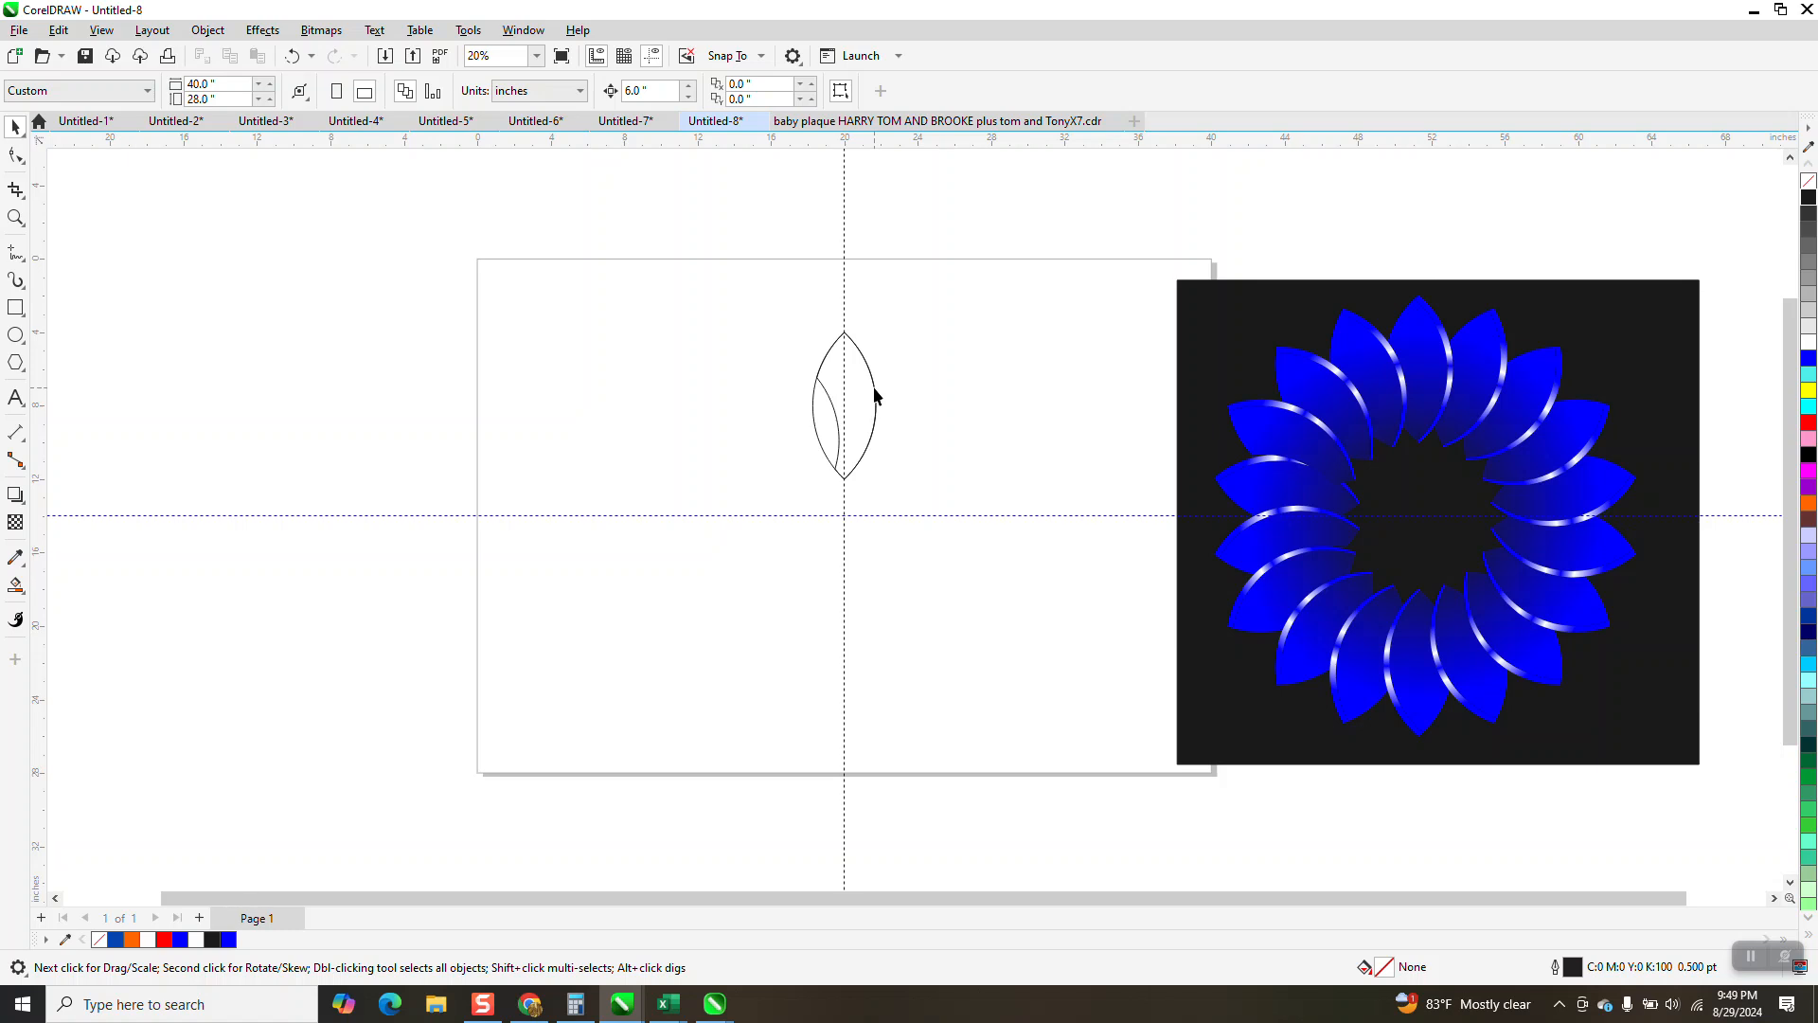
pyautogui.click(14, 585)
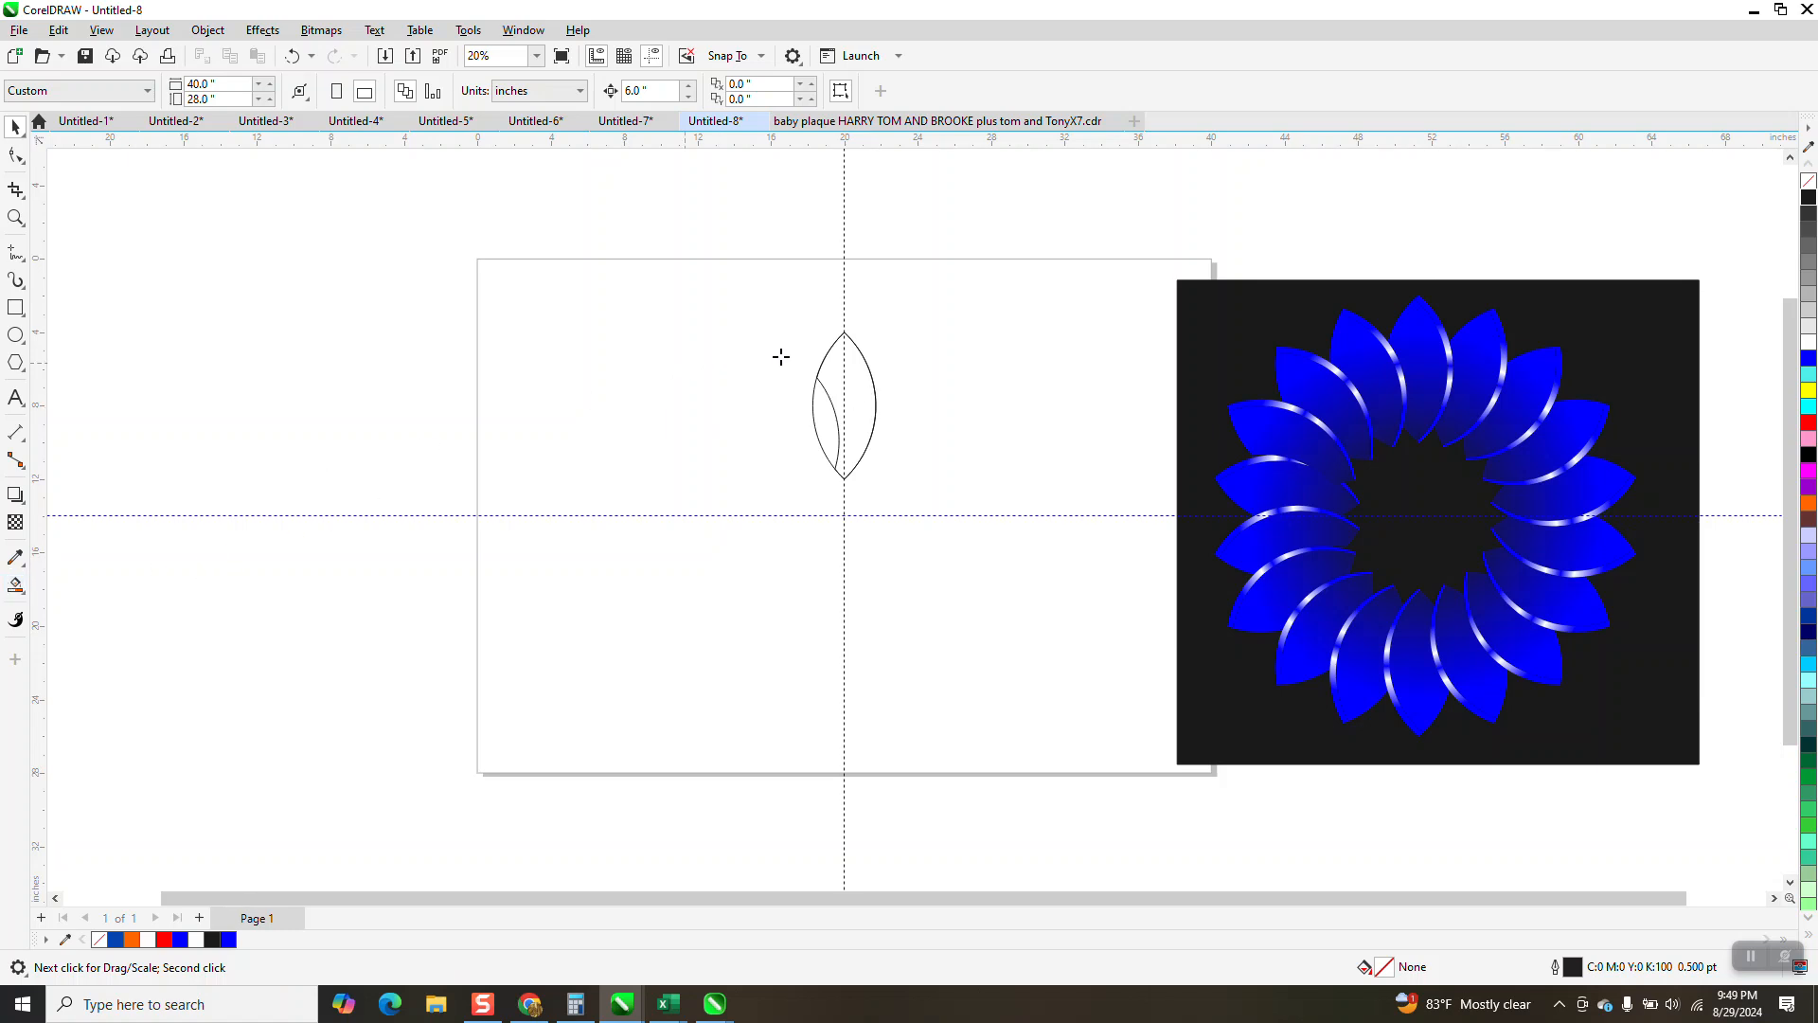
pyautogui.click(851, 365)
pyautogui.press('Left')
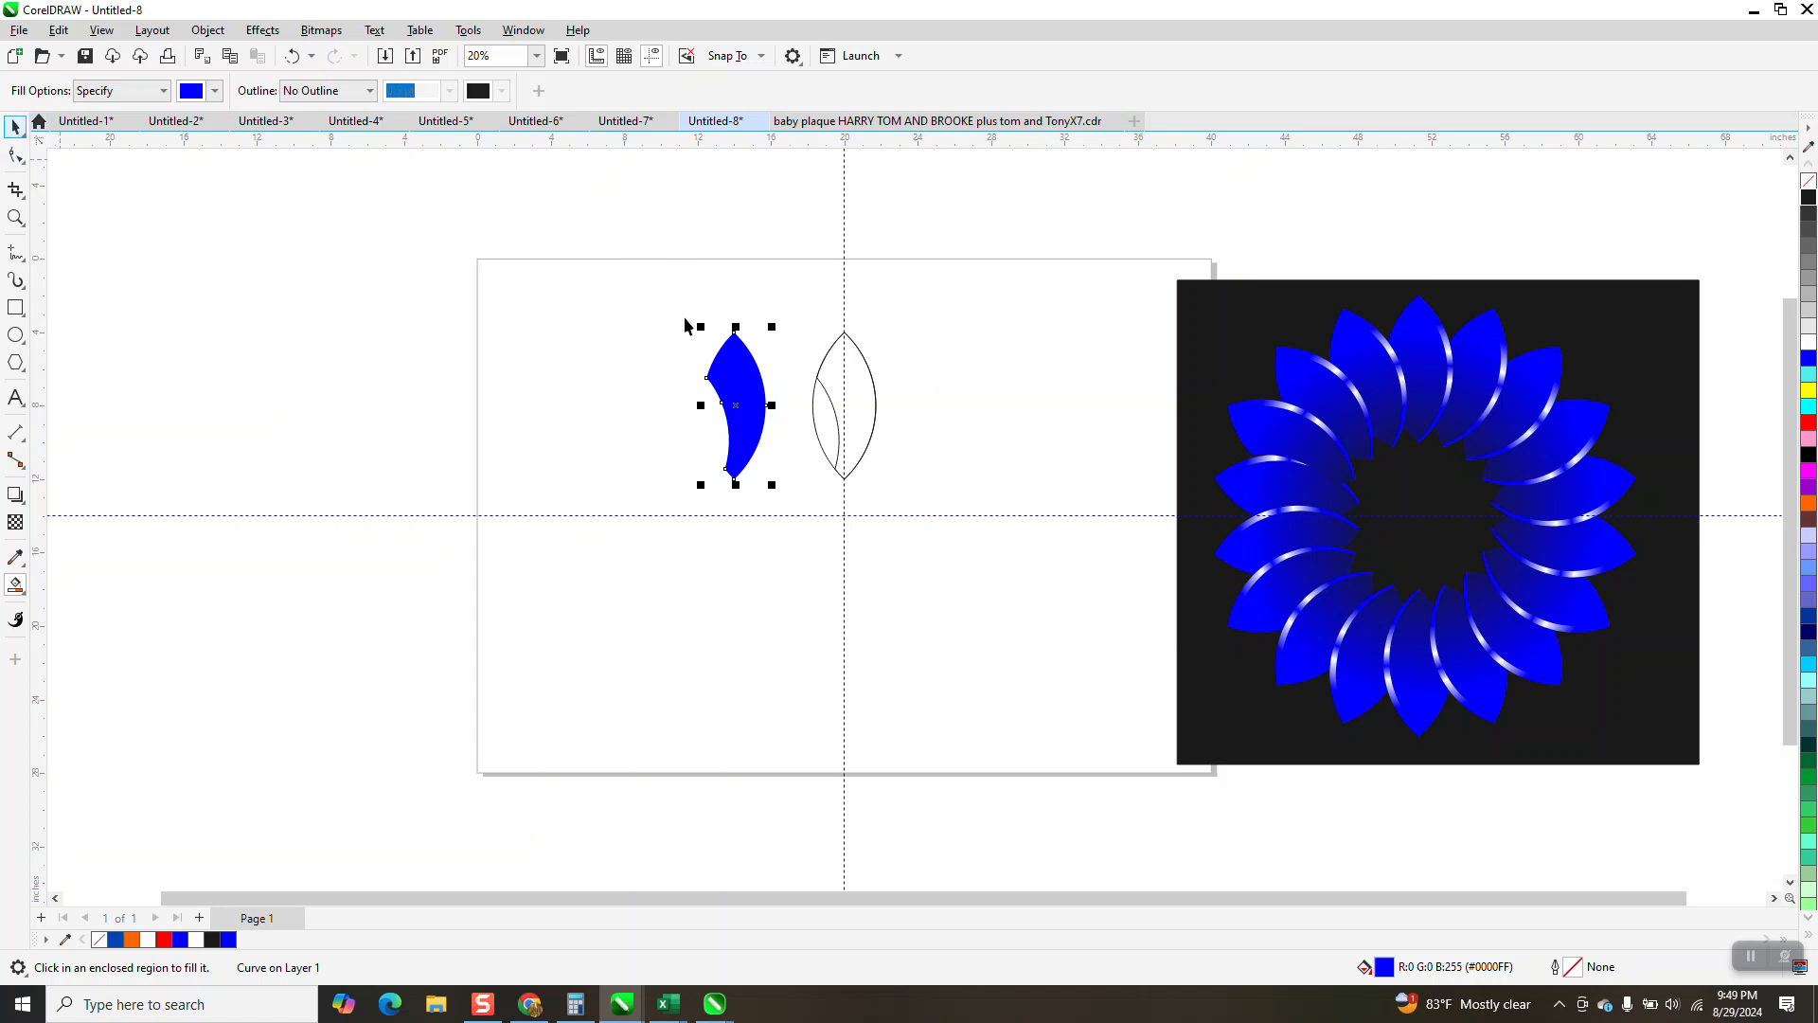
# Delete the two outlined petal shapes left on the vertical guideline.
pyautogui.press('space')
pyautogui.click(831, 398)
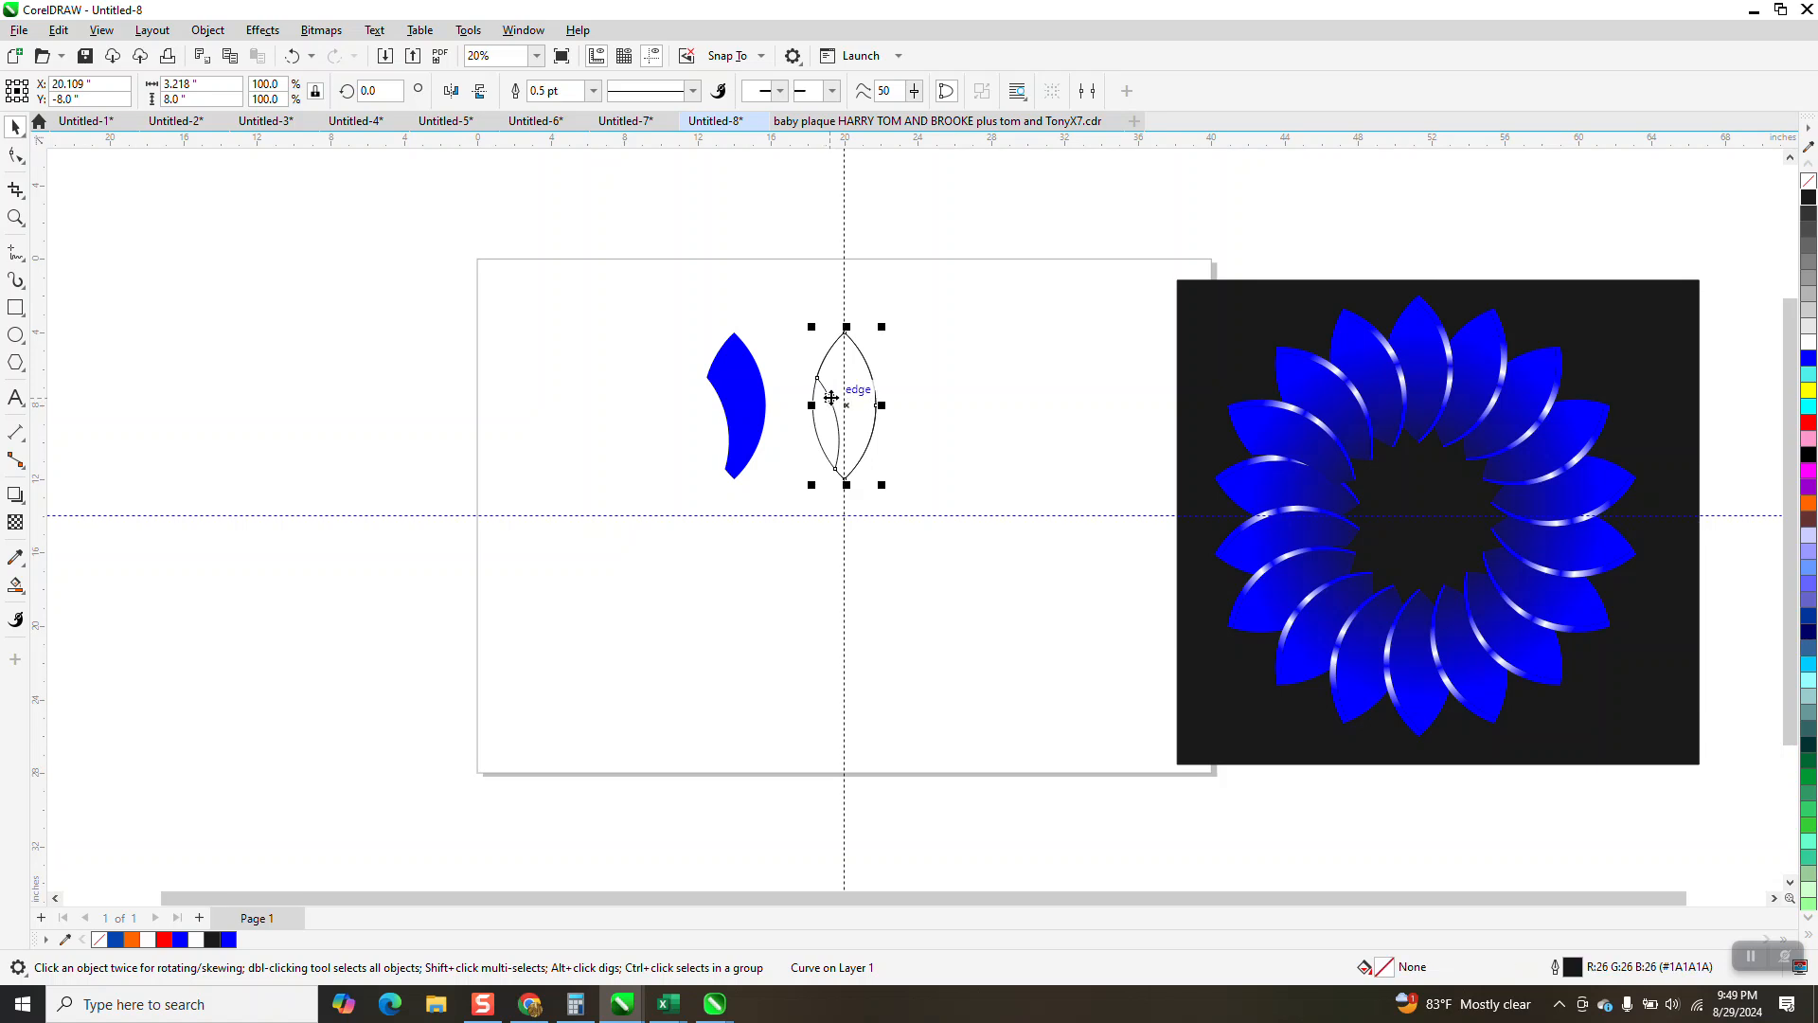
pyautogui.press('Delete')
pyautogui.click(815, 397)
pyautogui.press('Delete')
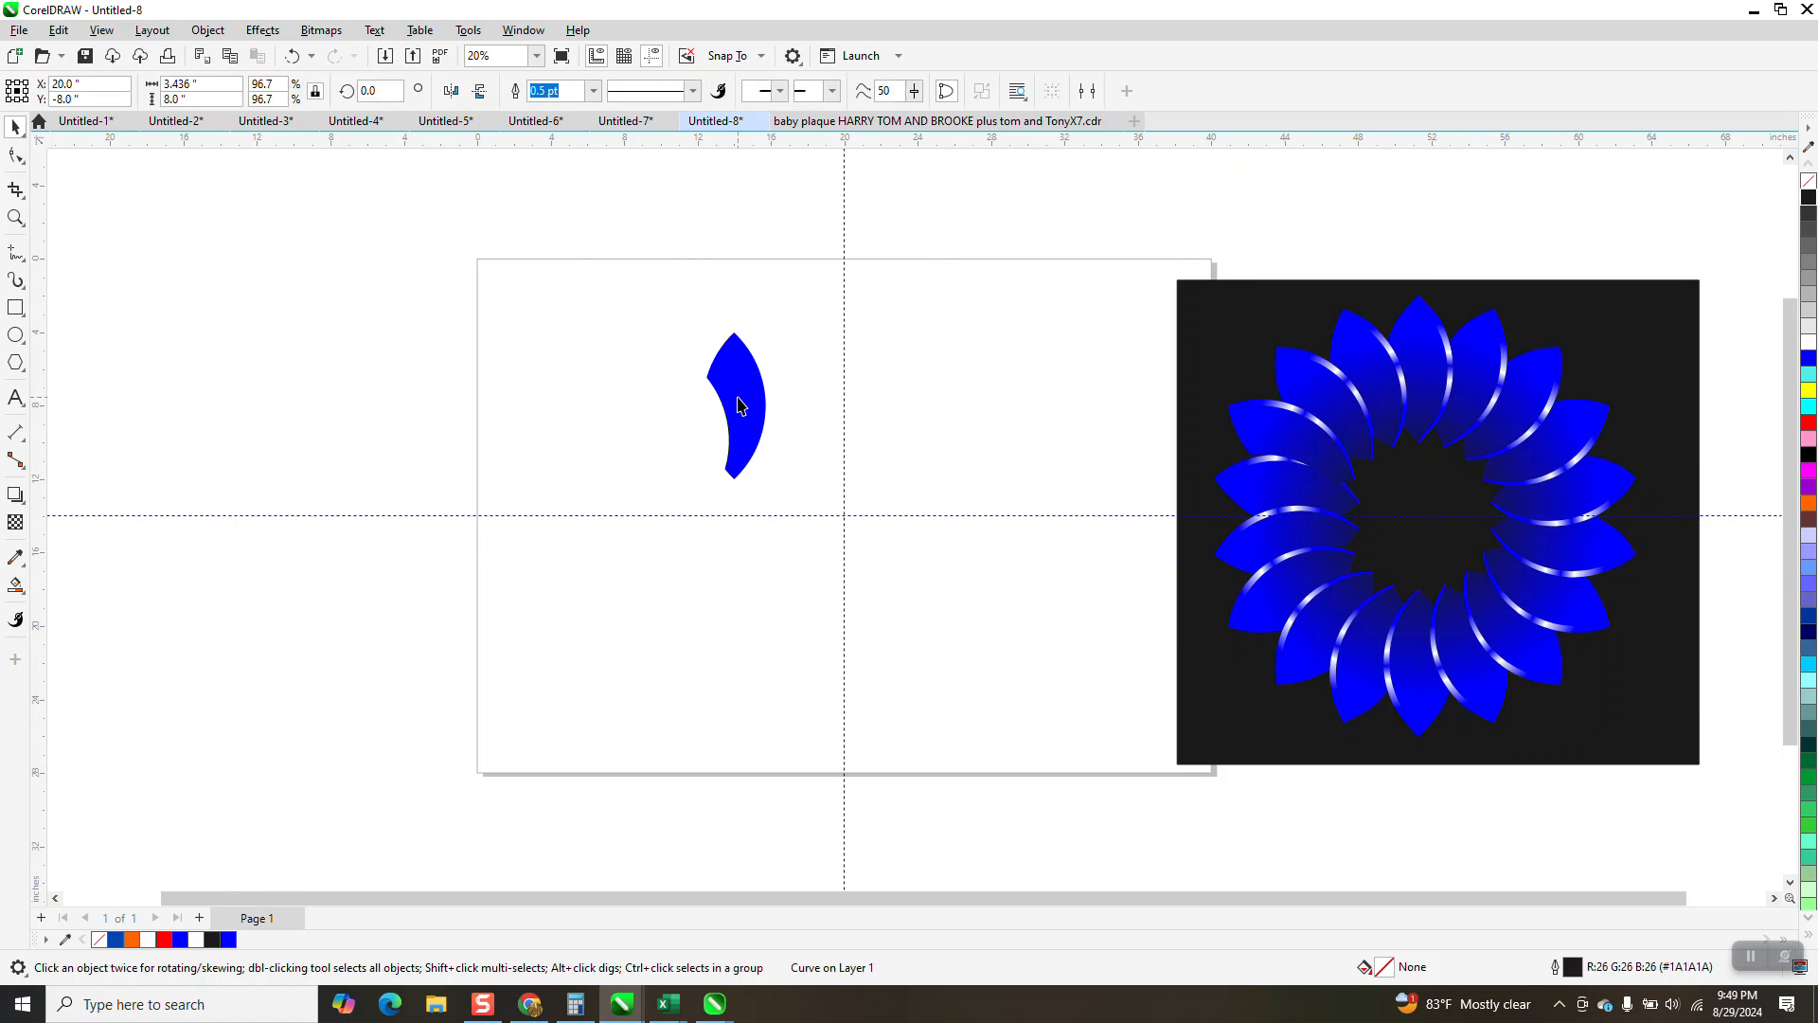
# Move the blue curved petal 6 inches right and give it no fill and a dark outline.
pyautogui.click(743, 397)
pyautogui.press('Right')
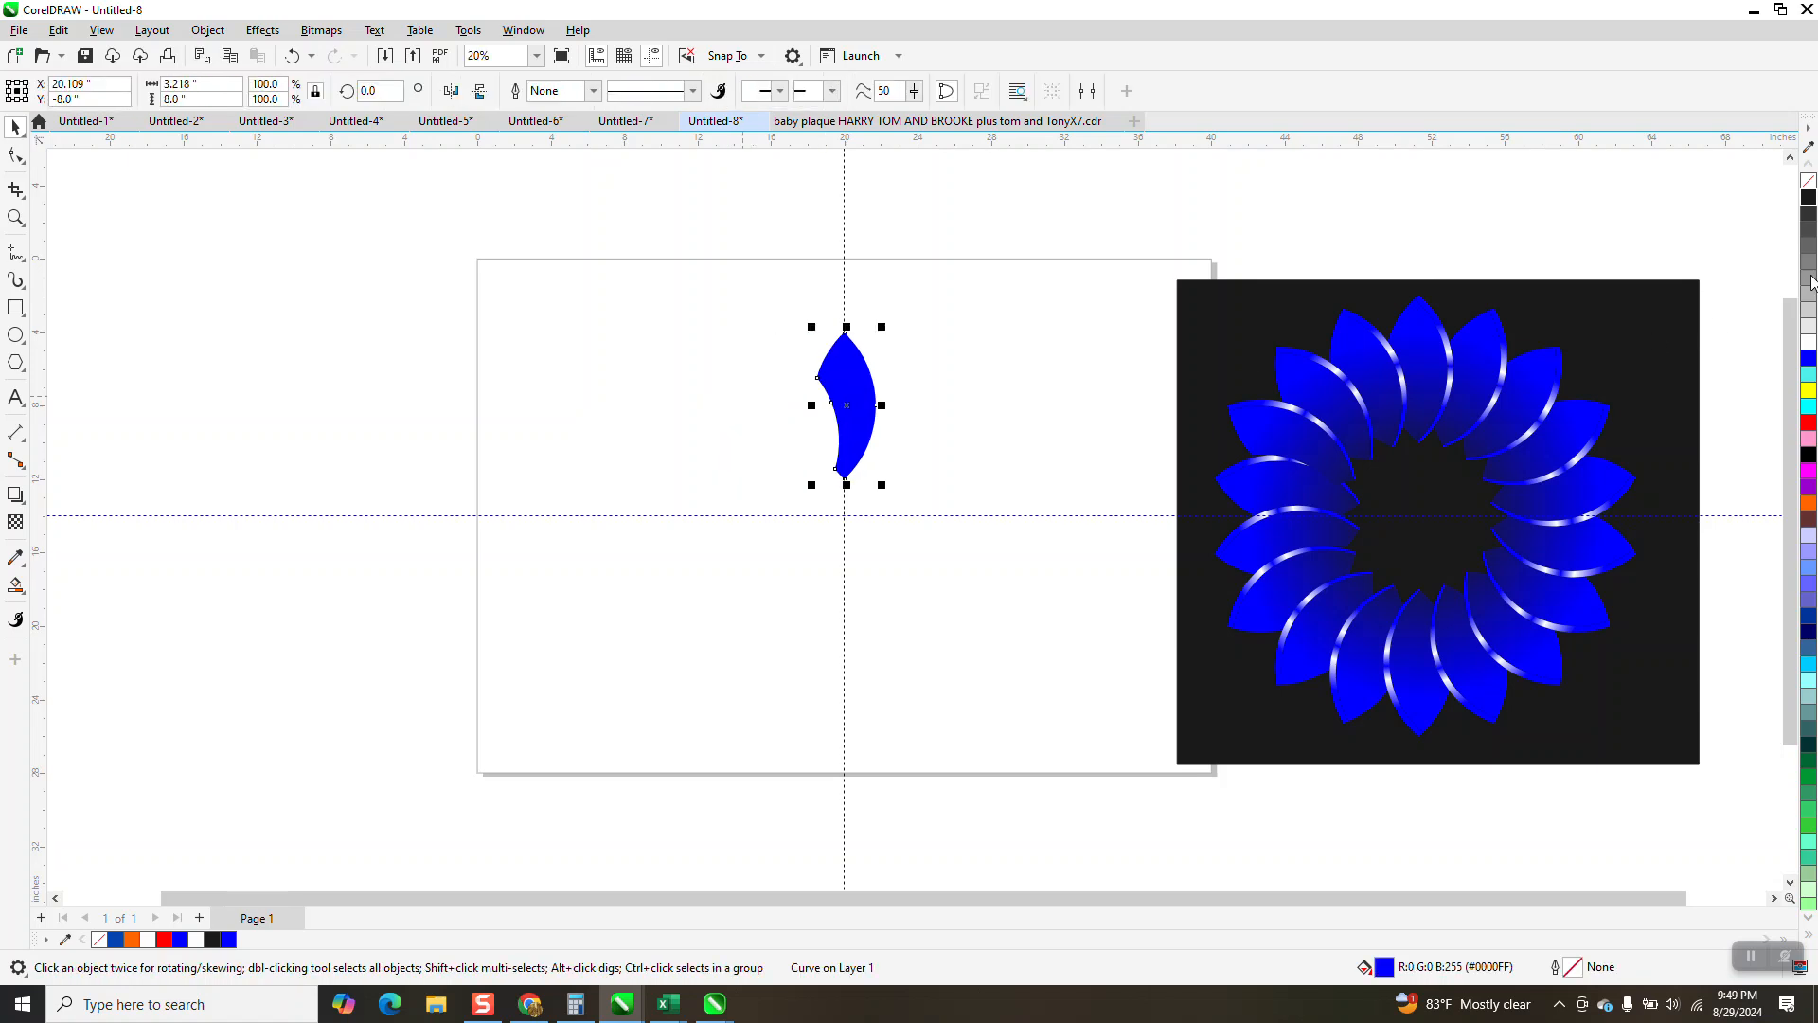
pyautogui.click(1807, 180)
pyautogui.rightClick(1807, 197)
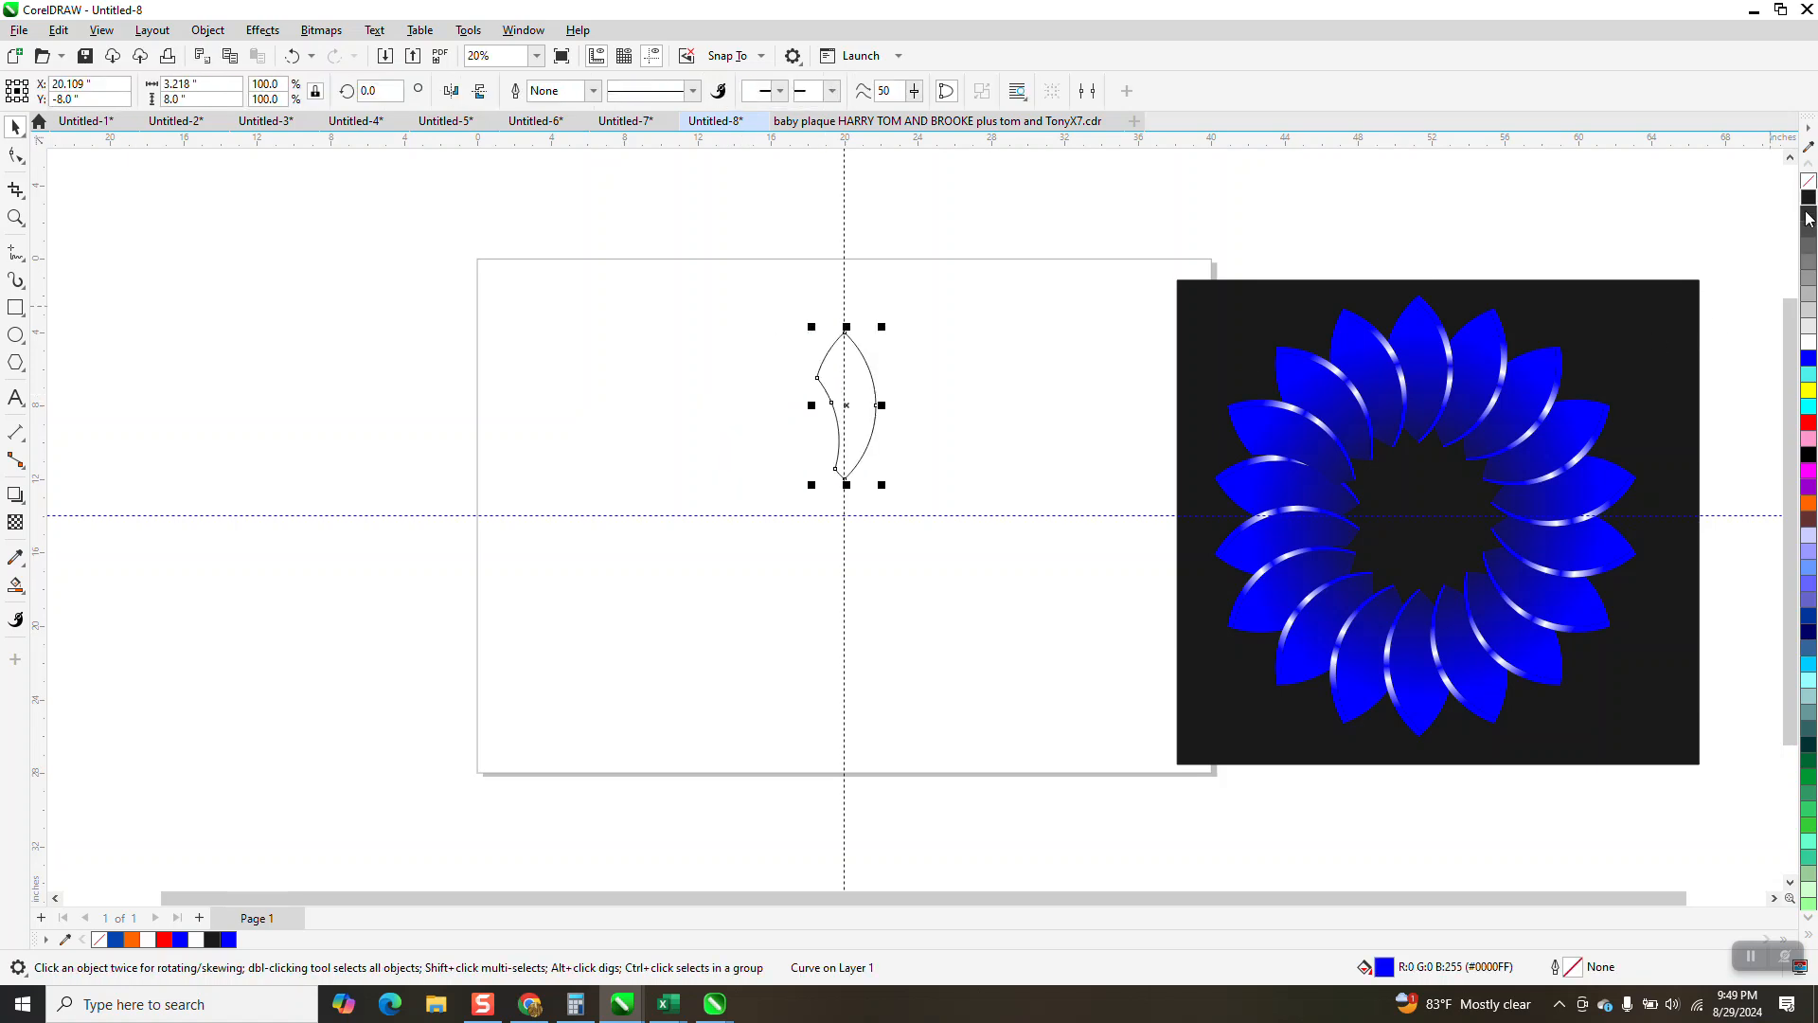
# Duplicate the curved petal in place and rotate the copy 2.25 degrees about the page centre.
pyautogui.hotkey('ctrl', 'c')
pyautogui.hotkey('ctrl', 'v')
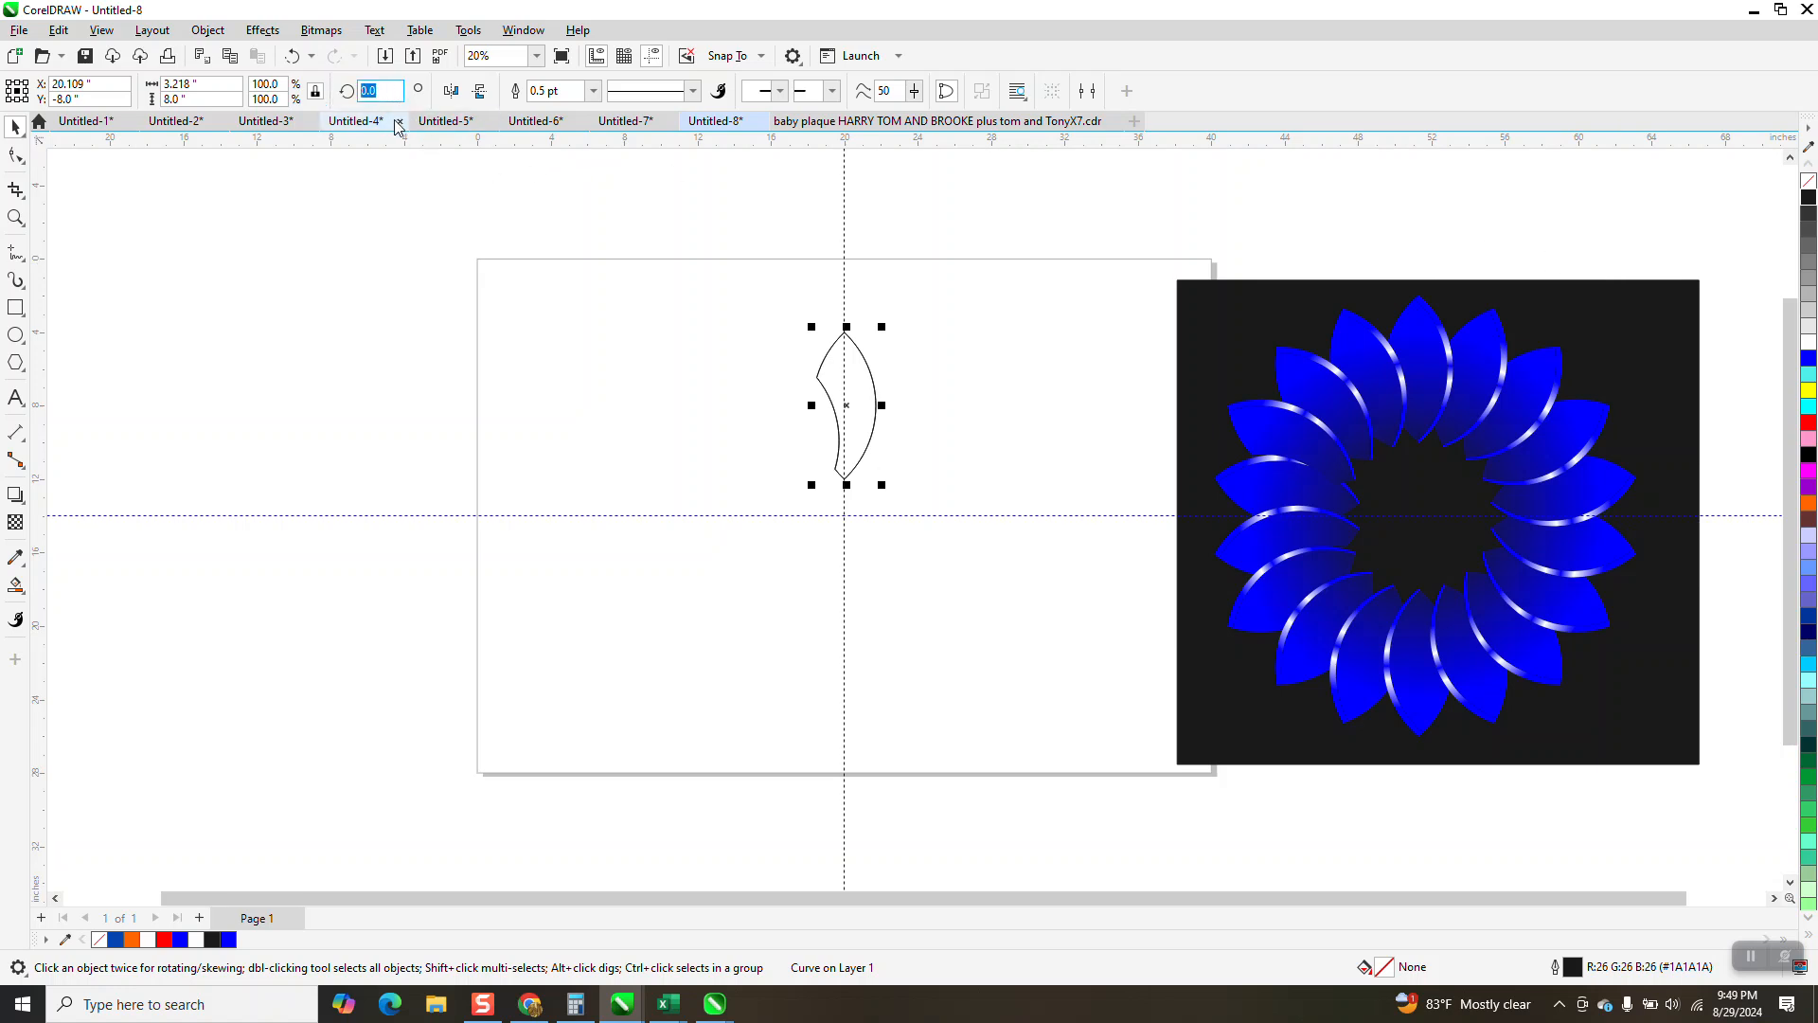
pyautogui.write('2.25')
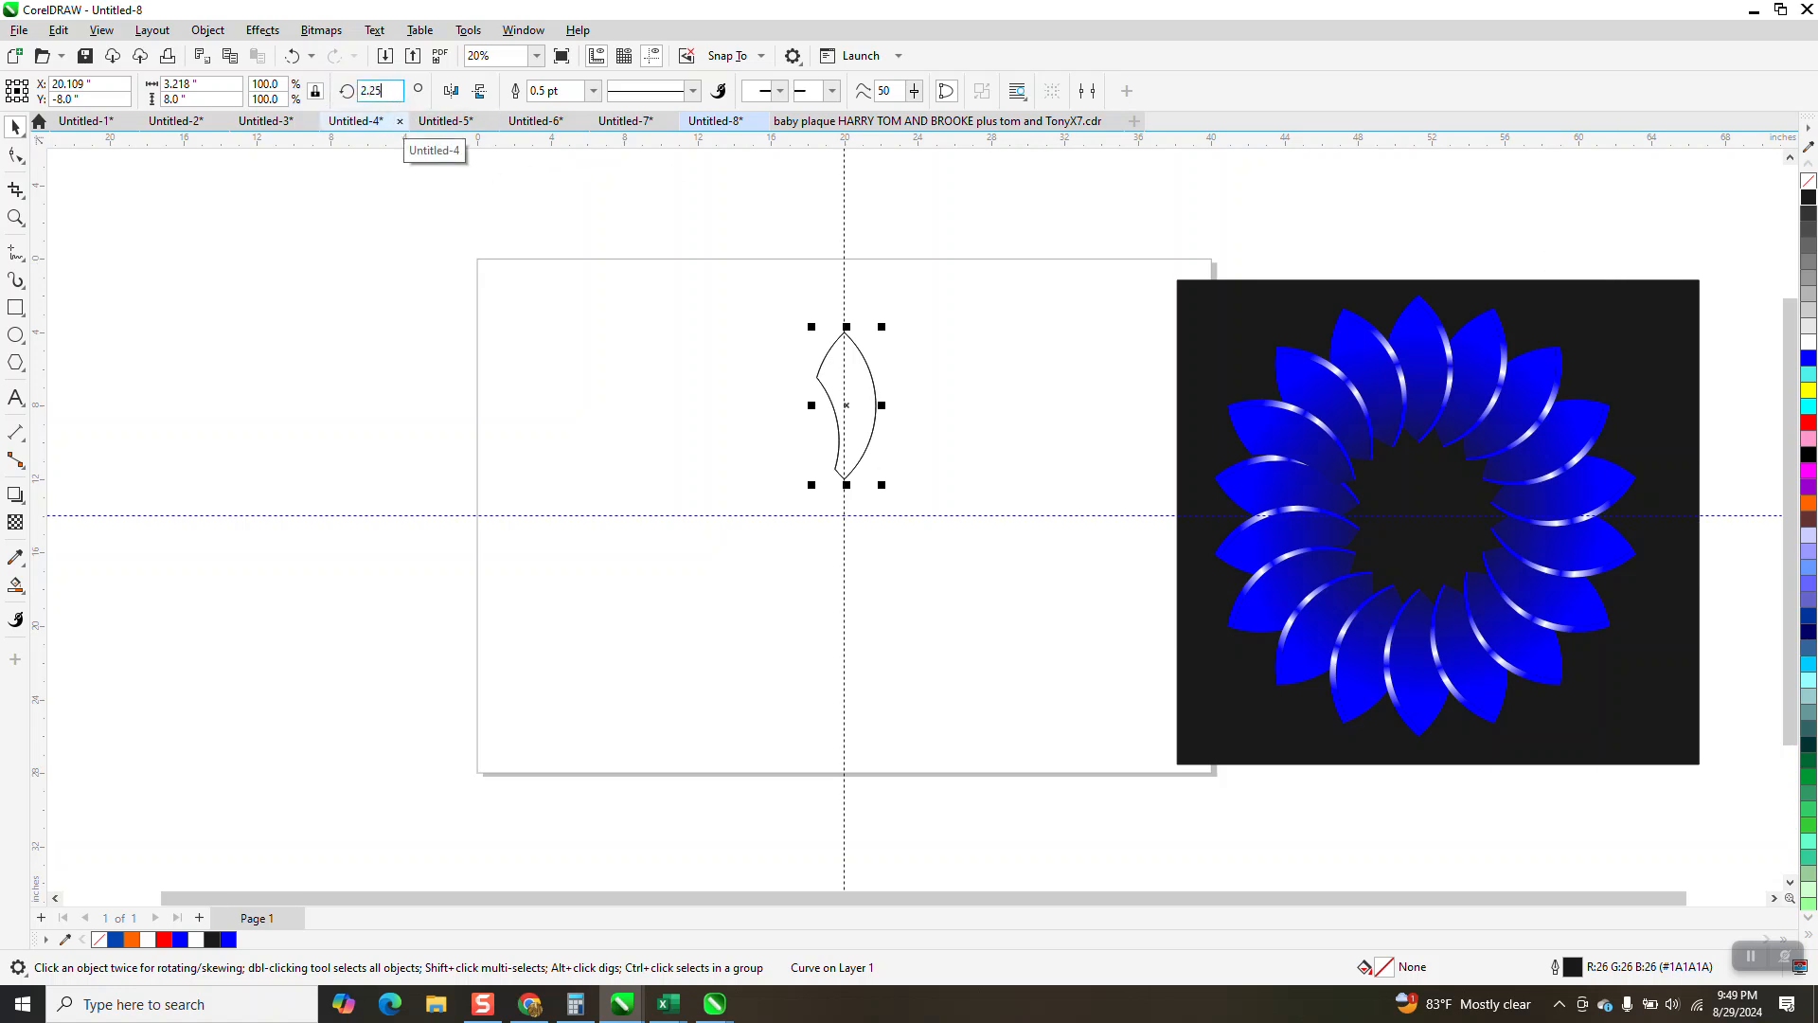
pyautogui.press('Return')
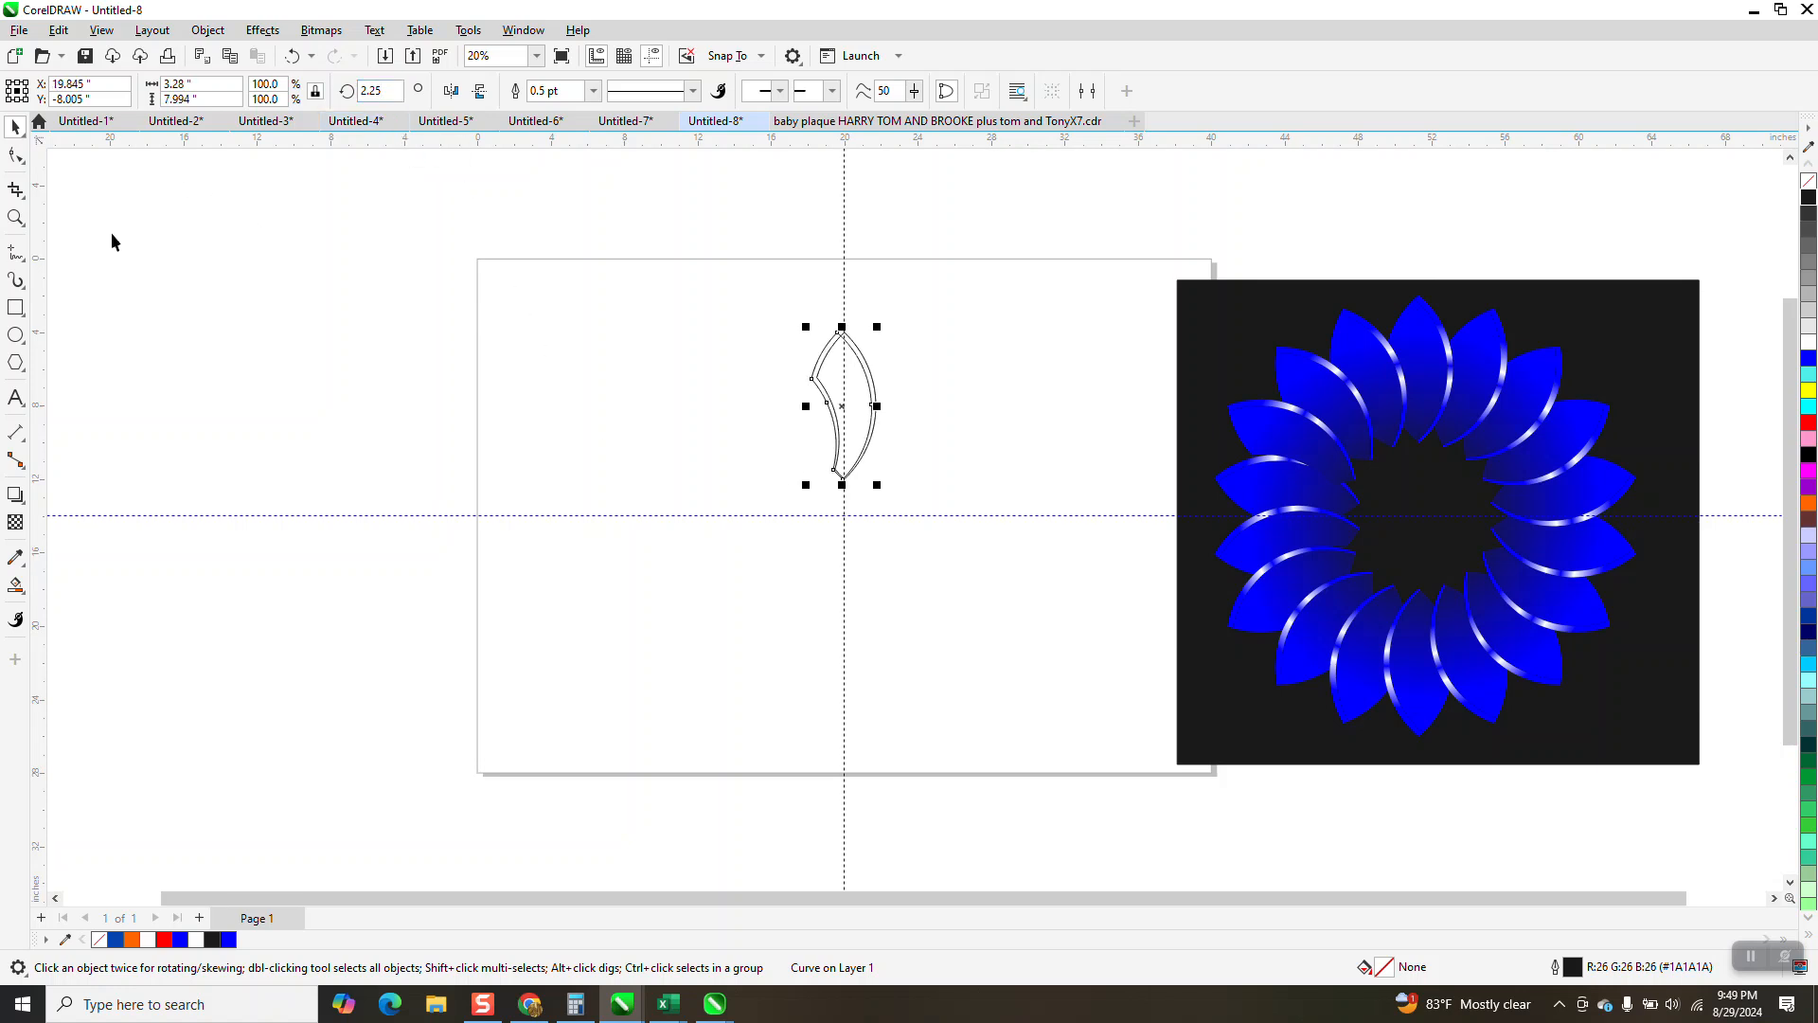
# Smart Fill the thin crescent along the overlapping petals' outer curve with blue and move it 6 inches right.
pyautogui.click(16, 218)
pyautogui.moveTo(812, 311); pyautogui.dragTo(1032, 555)
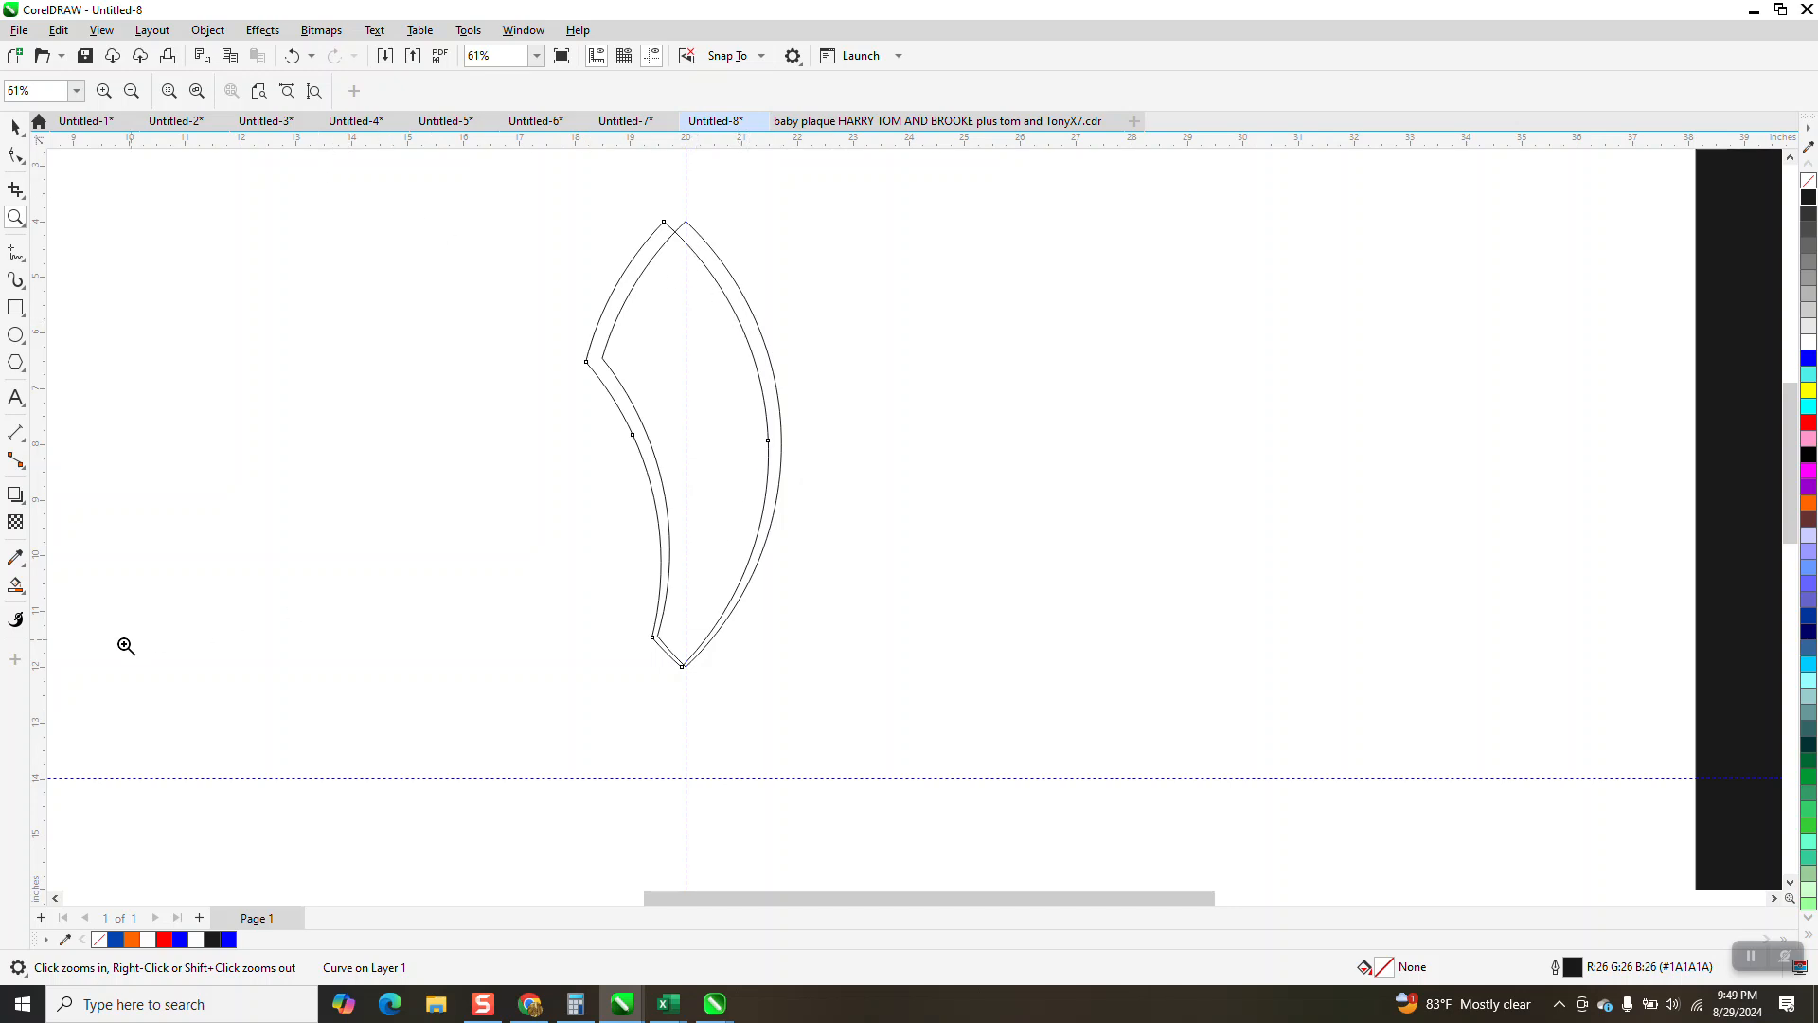
pyautogui.click(16, 585)
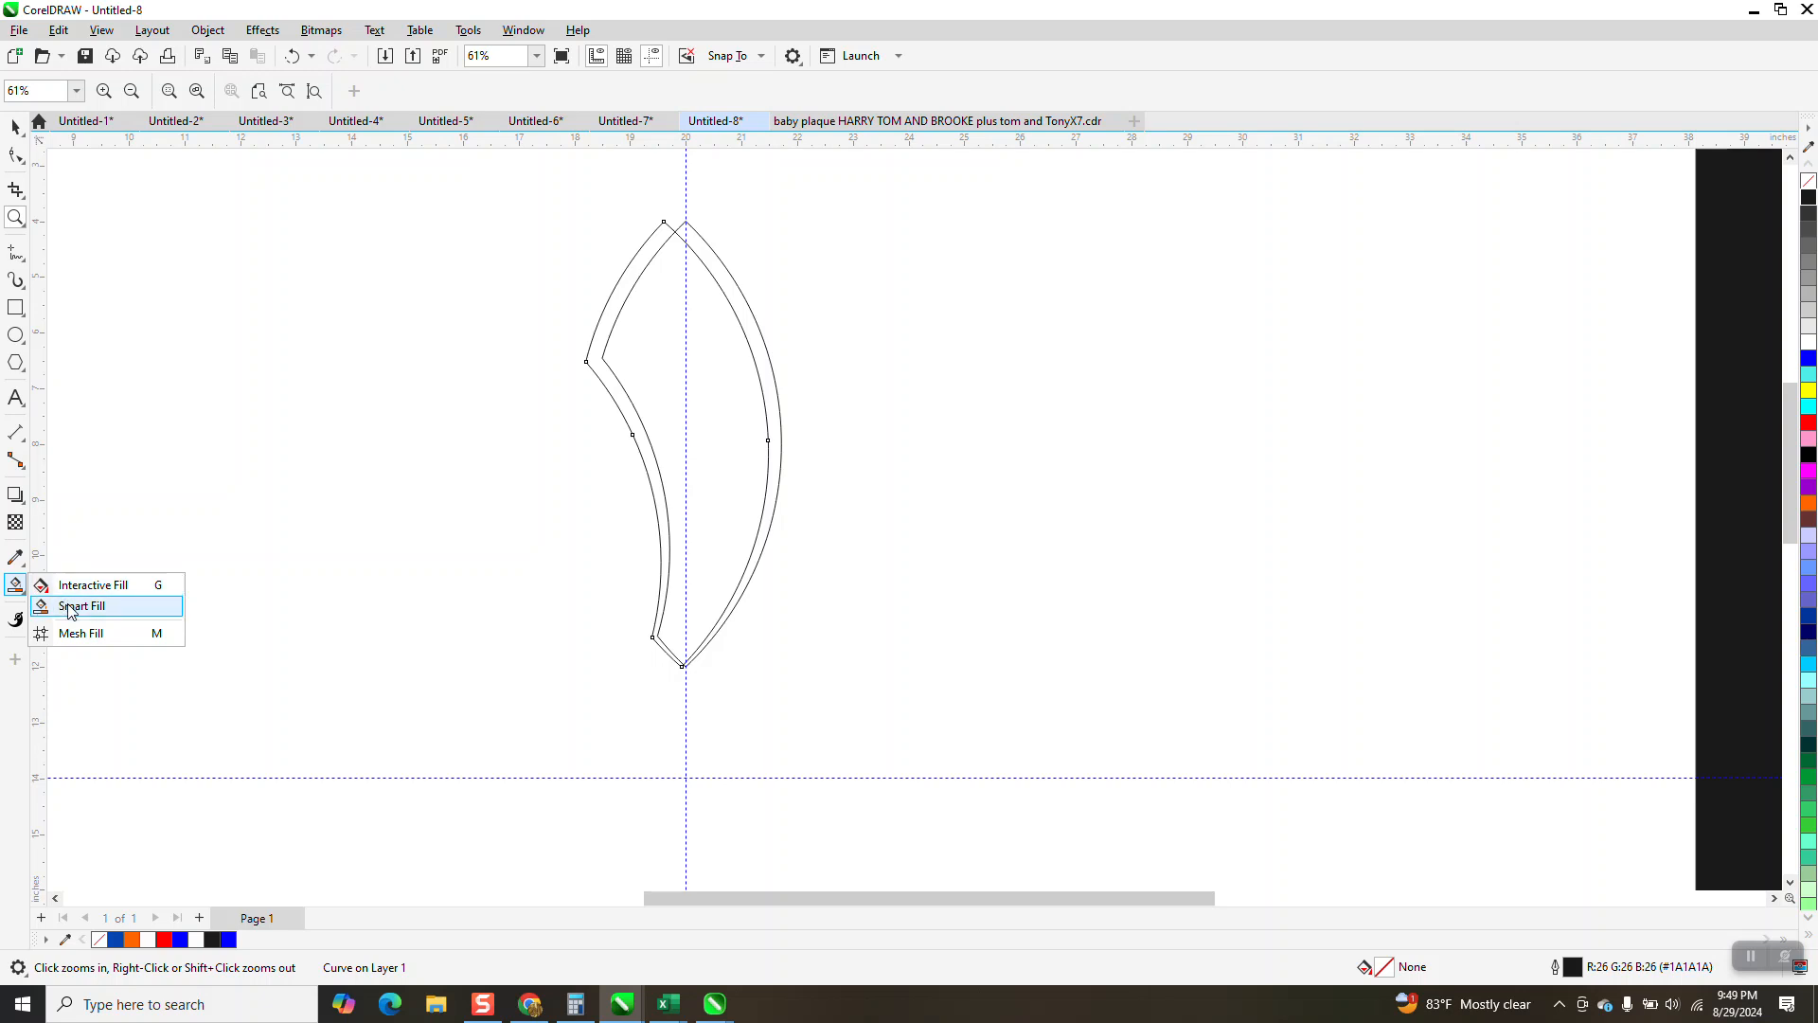
pyautogui.click(142, 605)
pyautogui.click(756, 308)
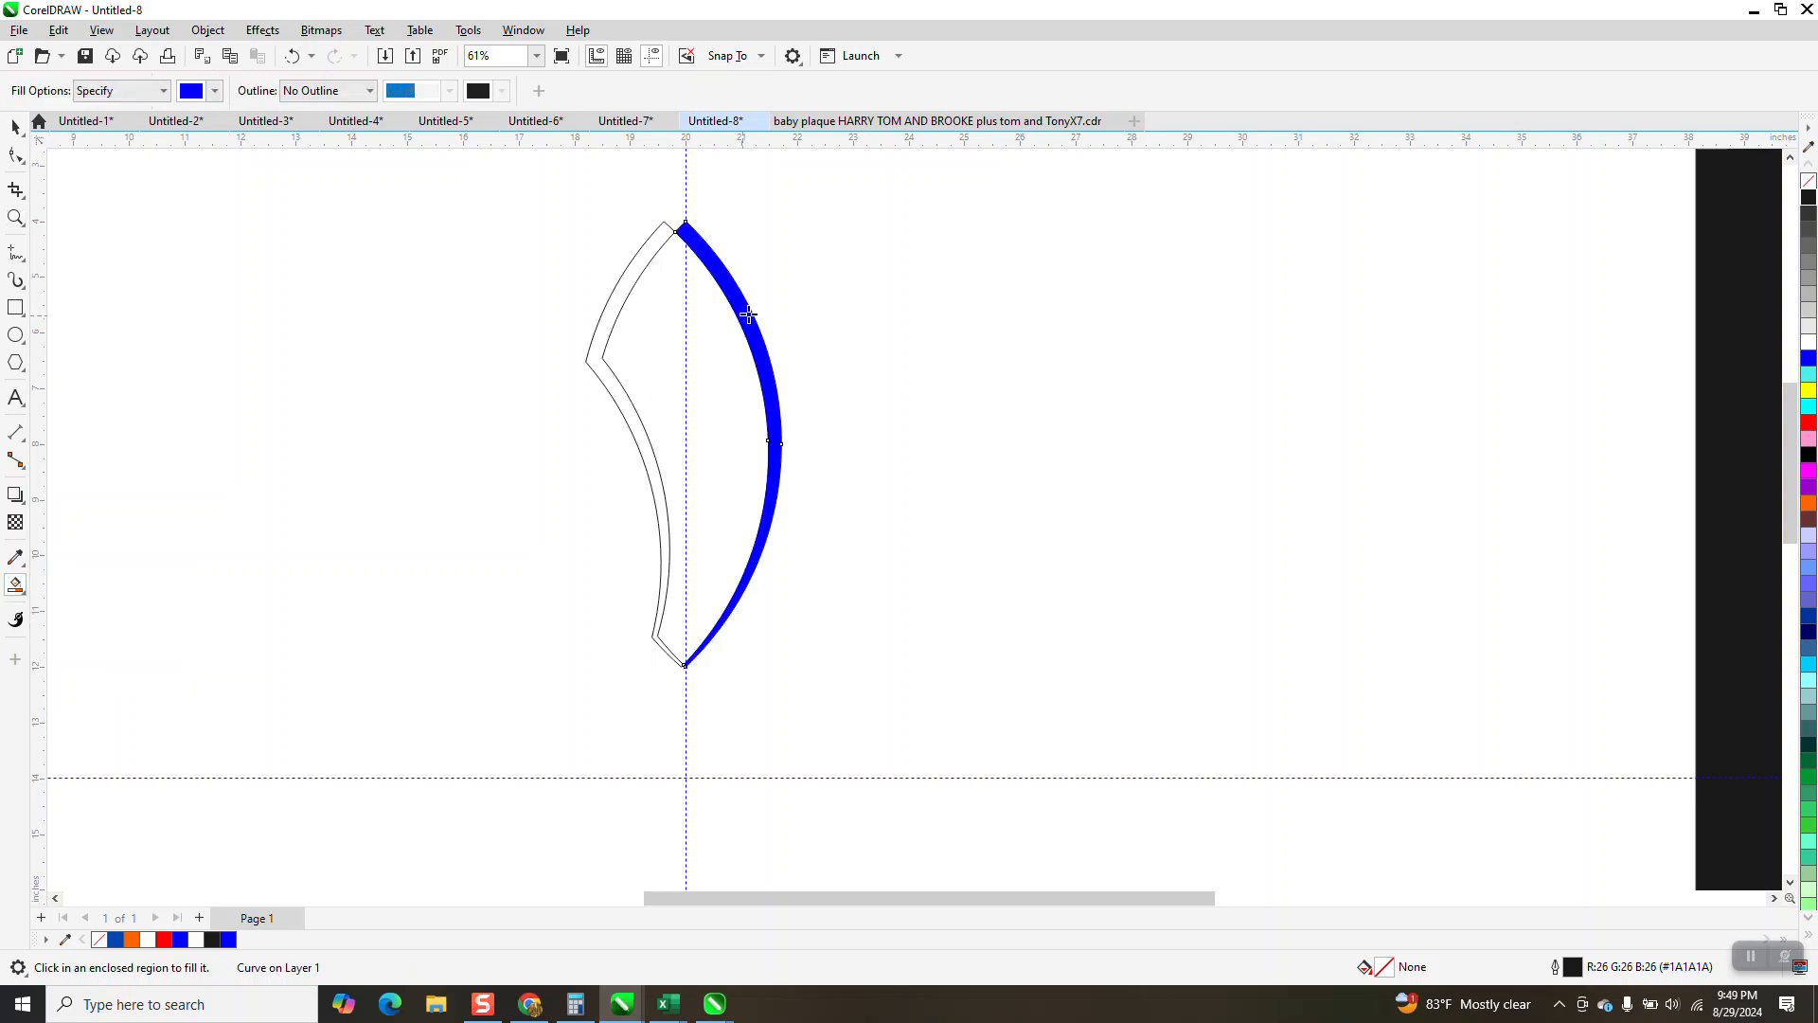
pyautogui.press('Right')
# Delete the rotated copy of the petal outline, keeping the original petal on the vertical guideline.
pyautogui.click(23, 137)
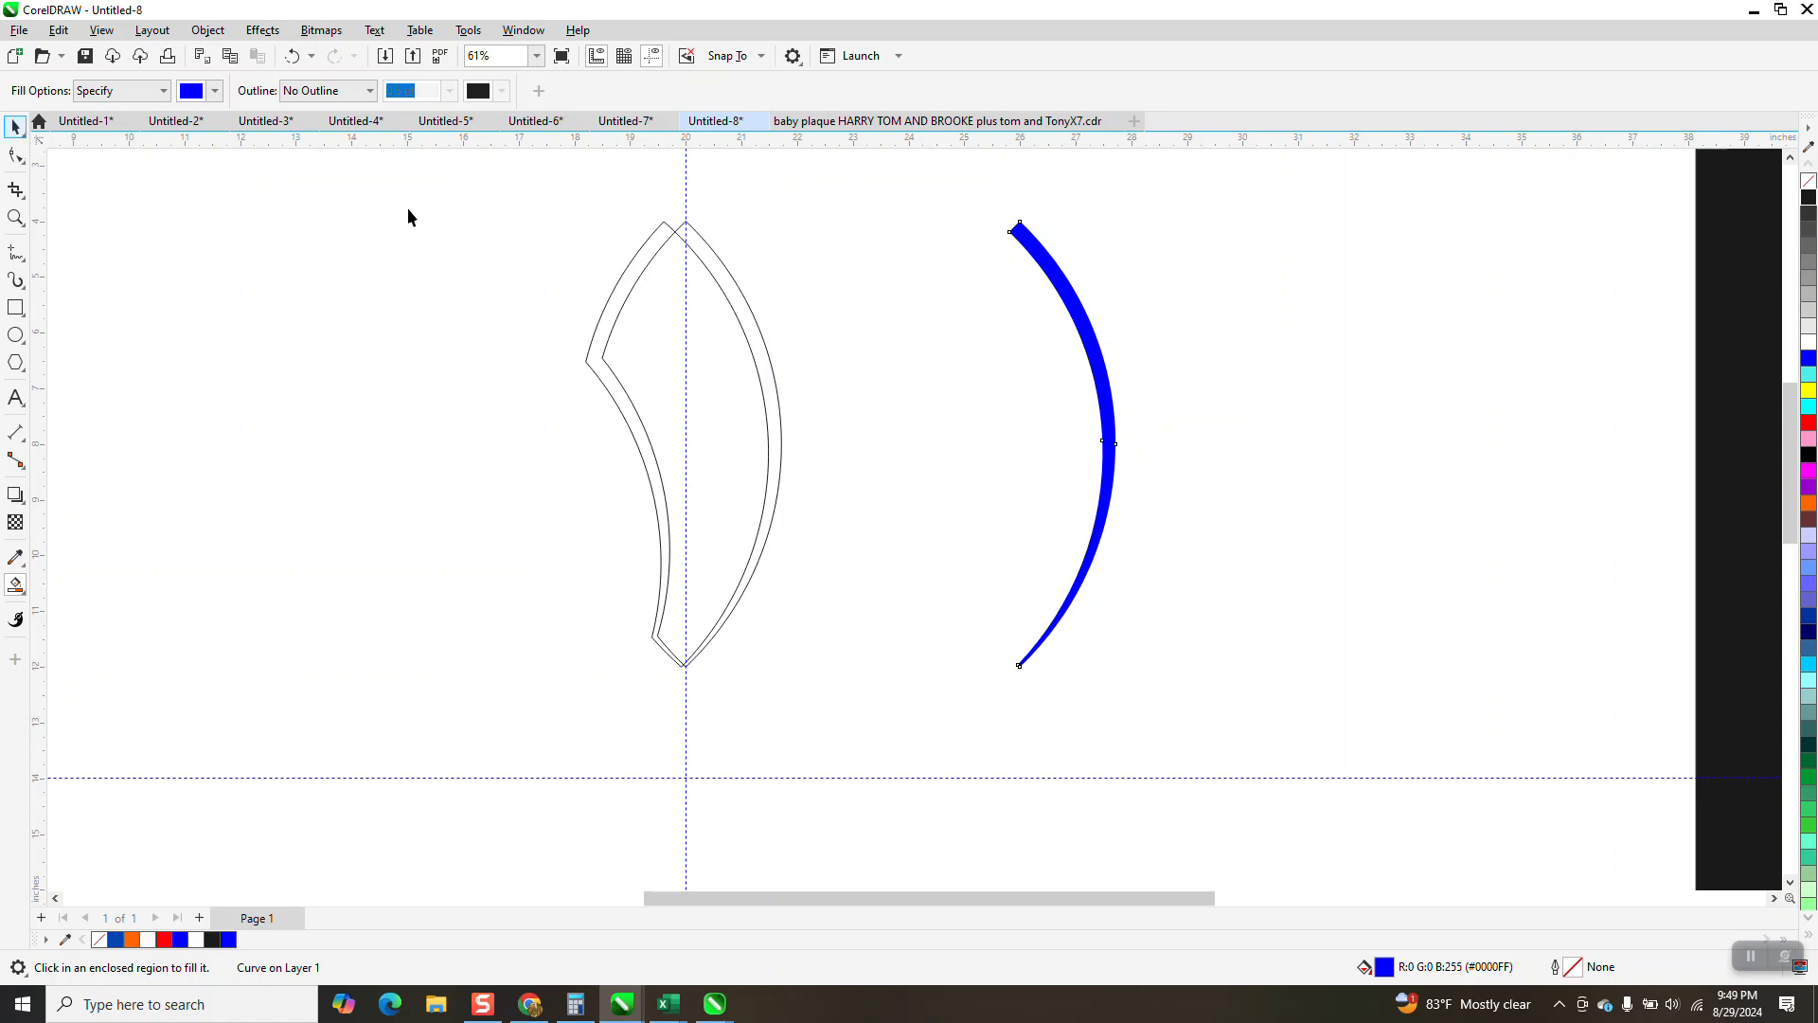
pyautogui.click(644, 249)
pyautogui.press('Delete')
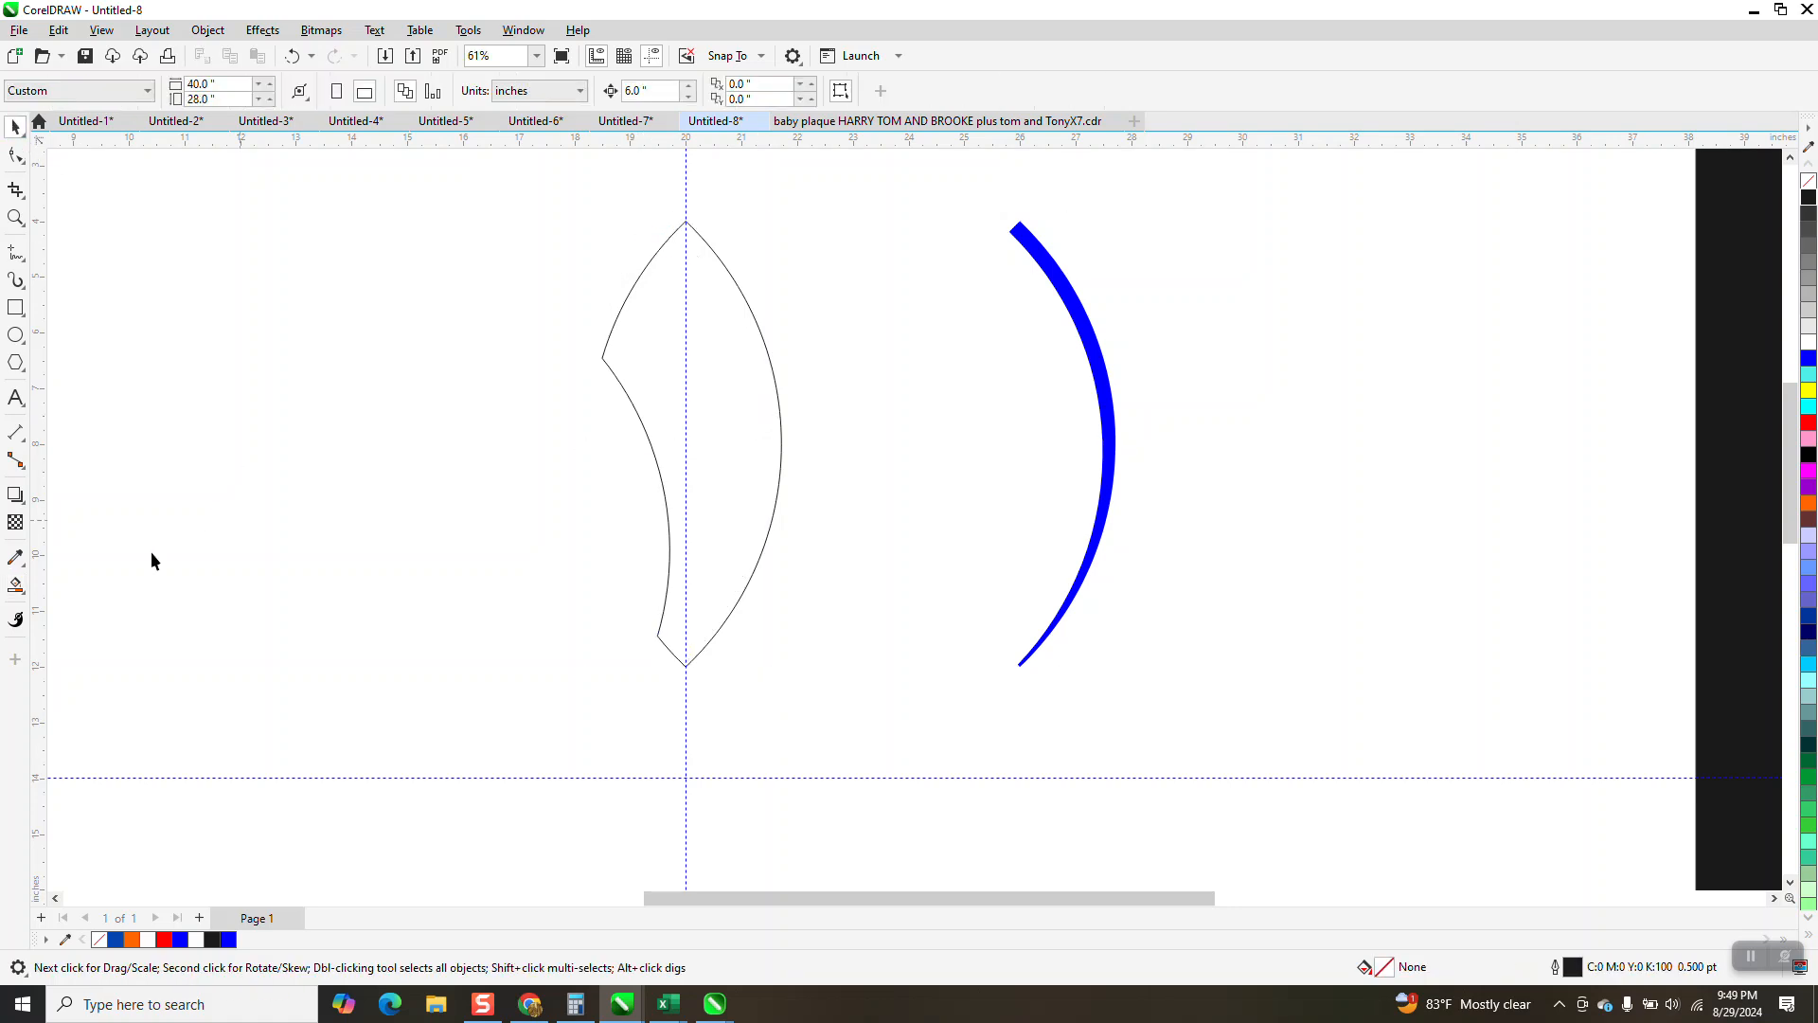
# Smart Fill the petal blue, and give the petal and the crescent no fill and a dark outline.
pyautogui.click(714, 390)
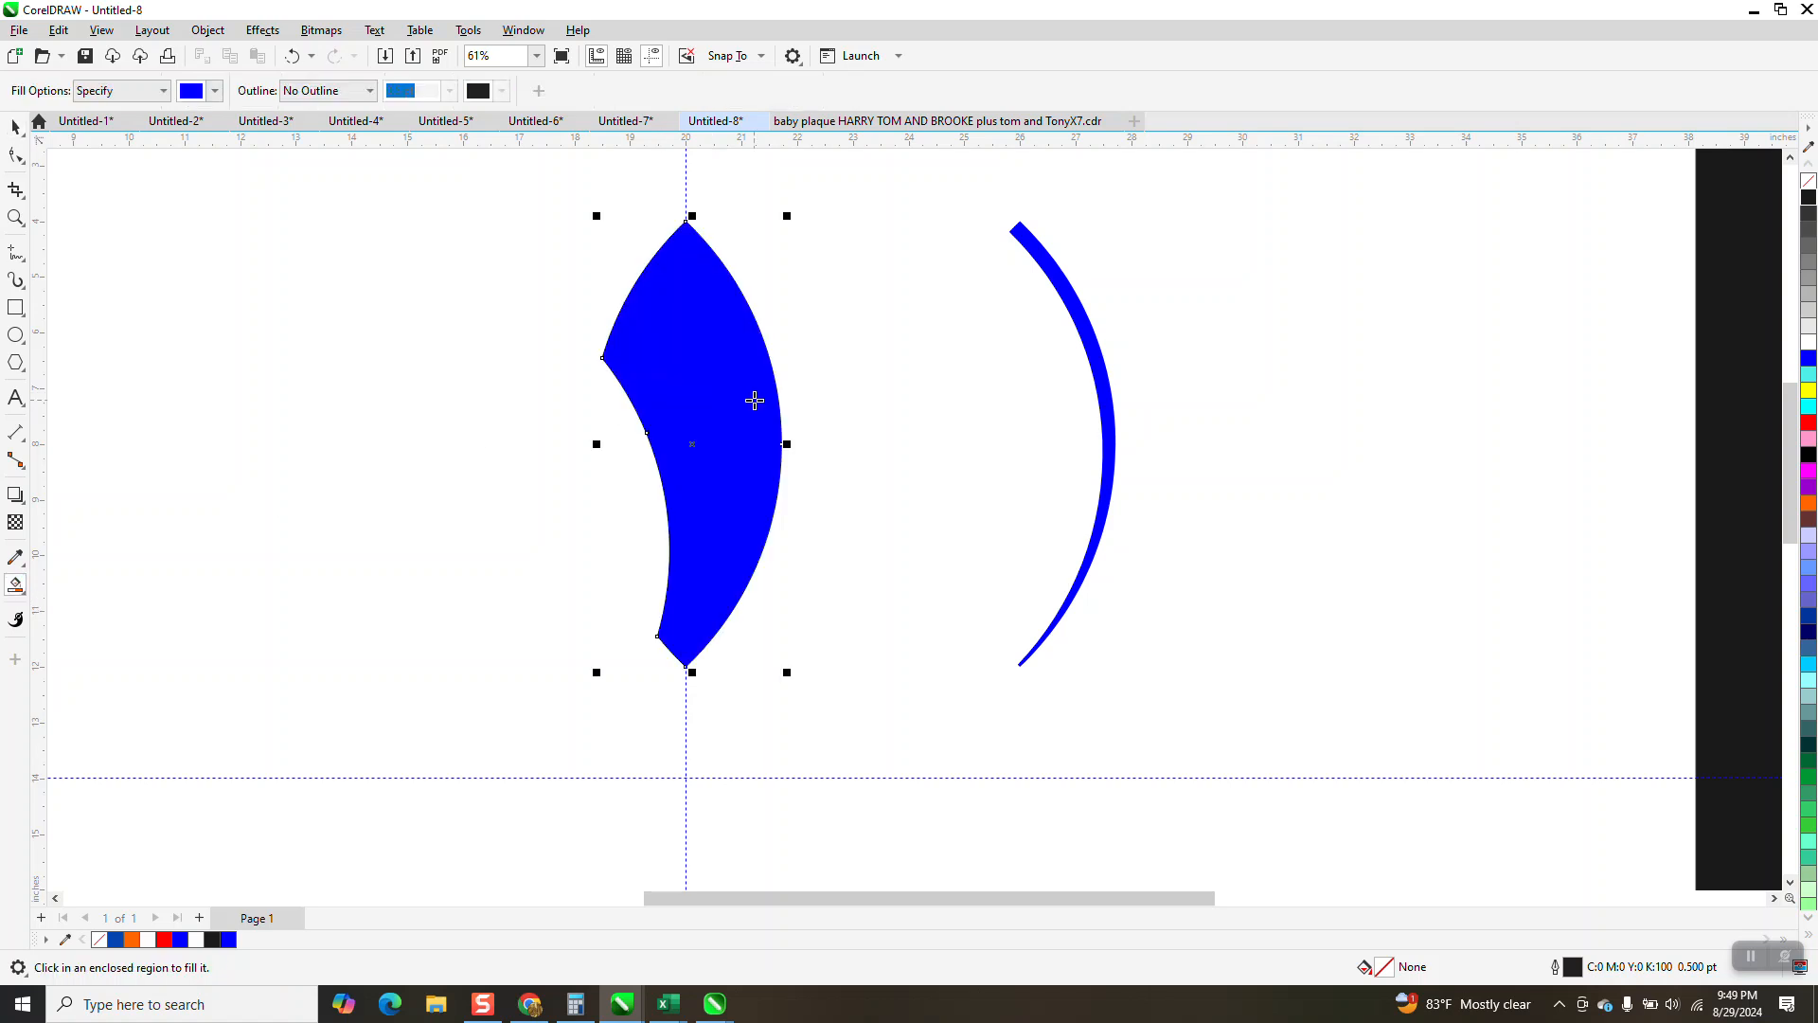
pyautogui.press('space')
pyautogui.moveTo(552, 211); pyautogui.dragTo(1205, 710)
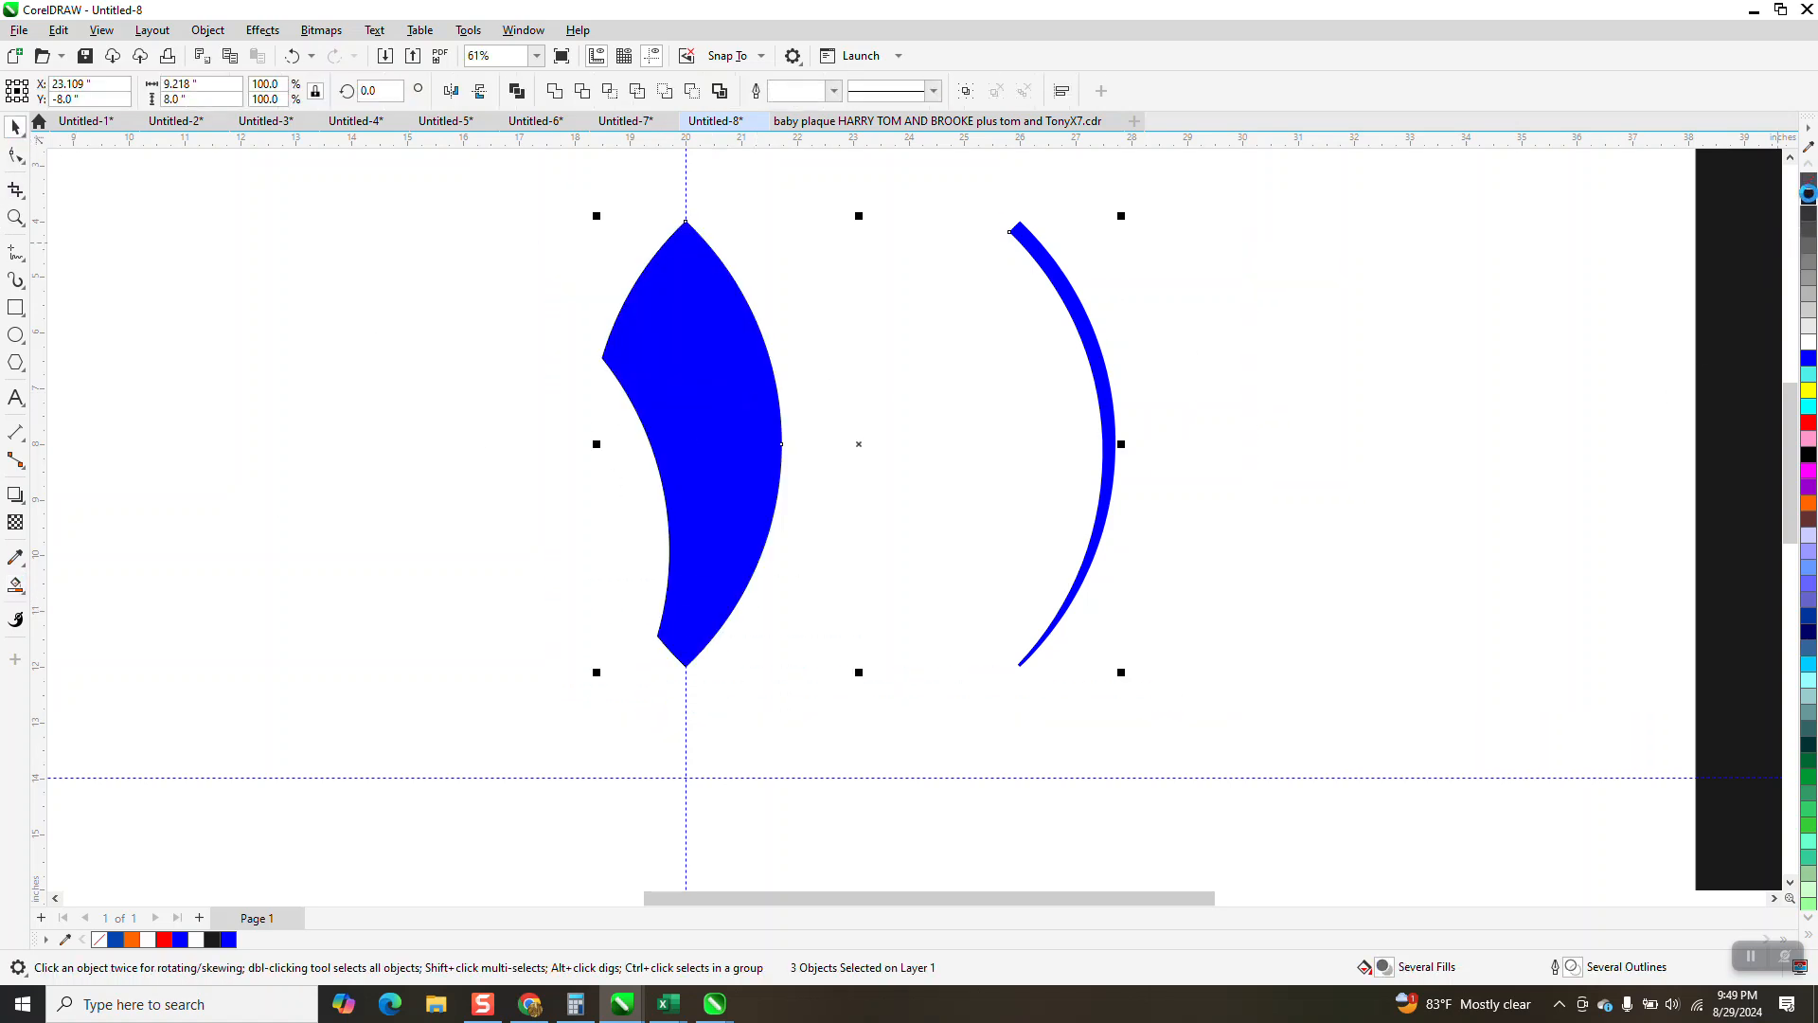
pyautogui.click(1808, 181)
# Bring the outlined crescent to the front and try its fit on the petal, moving it 6 inches left and back.
pyautogui.click(1113, 424)
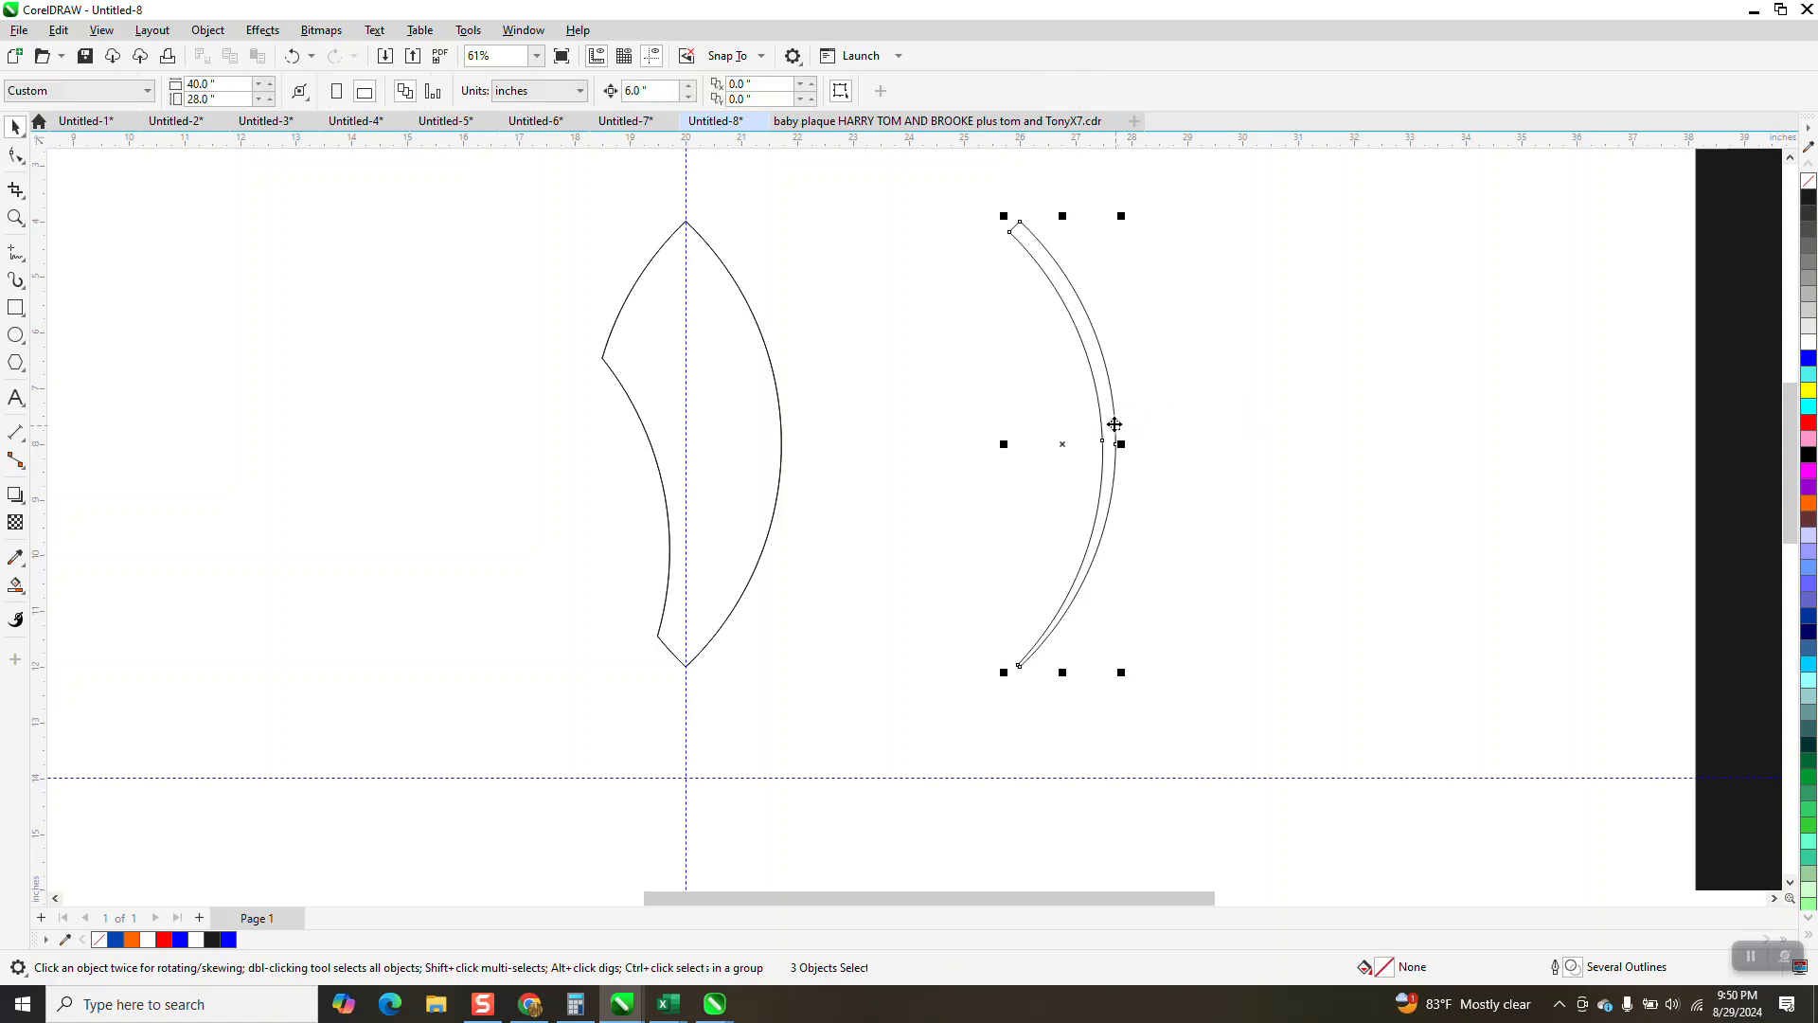
pyautogui.press('pageup')
pyautogui.click(1030, 646)
pyautogui.press('Left')
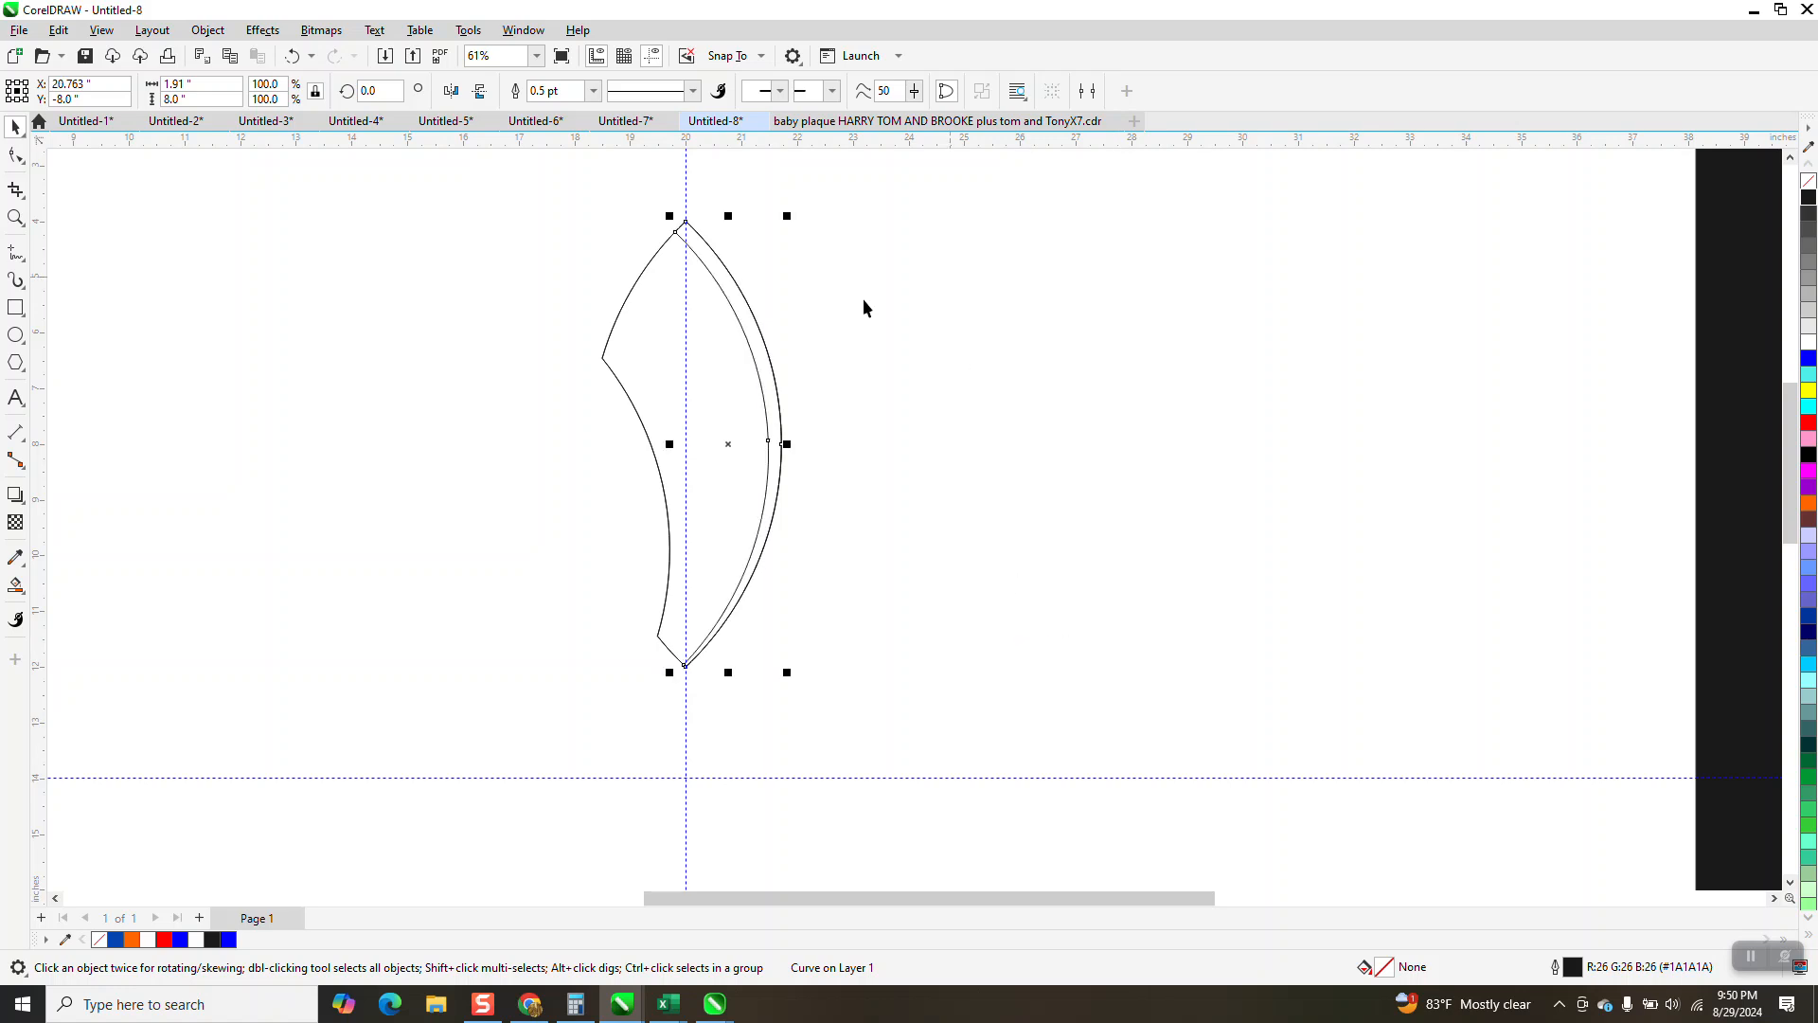
pyautogui.press('Right')
# Smart Fill both the petal and the separate crescent with blue and no outline.
pyautogui.click(736, 398)
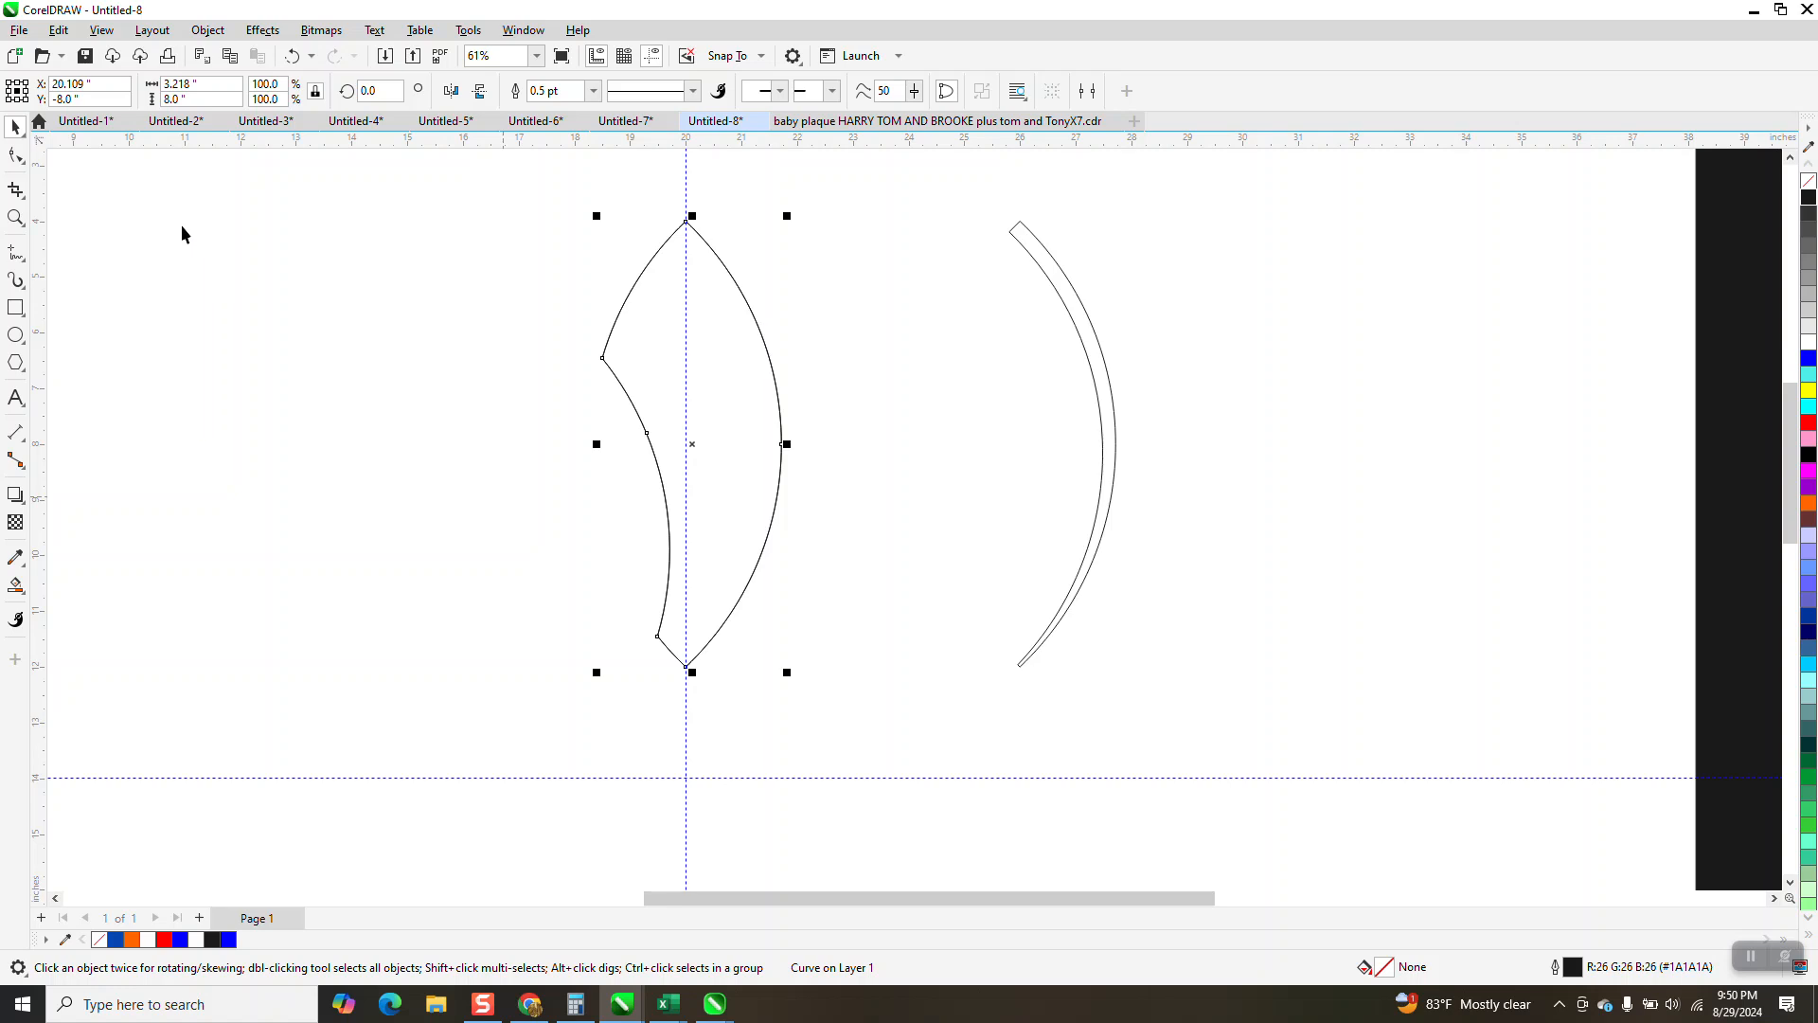
pyautogui.click(26, 601)
pyautogui.click(73, 607)
pyautogui.click(735, 353)
pyautogui.click(1087, 319)
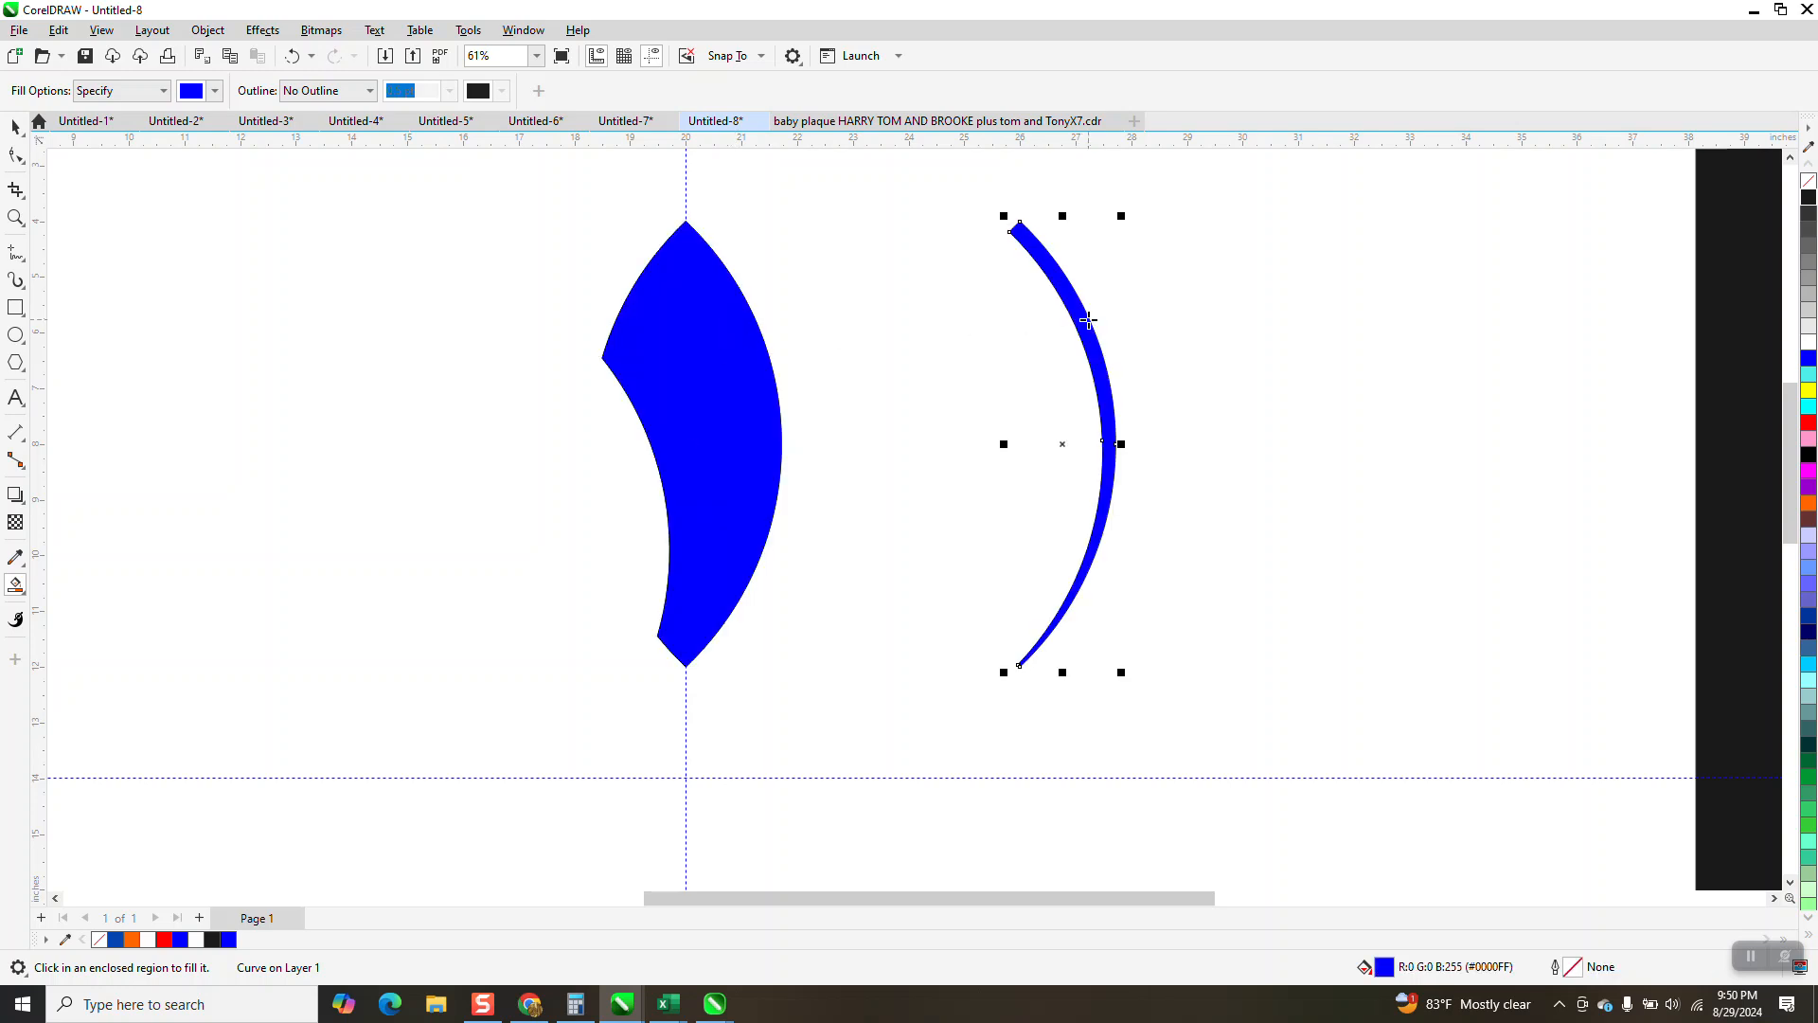
# Apply a lengthwise linear fountain fill to the crescent with blue at both ends, extending its start toward the upper tip.
pyautogui.click(14, 128)
pyautogui.click(27, 597)
pyautogui.click(91, 585)
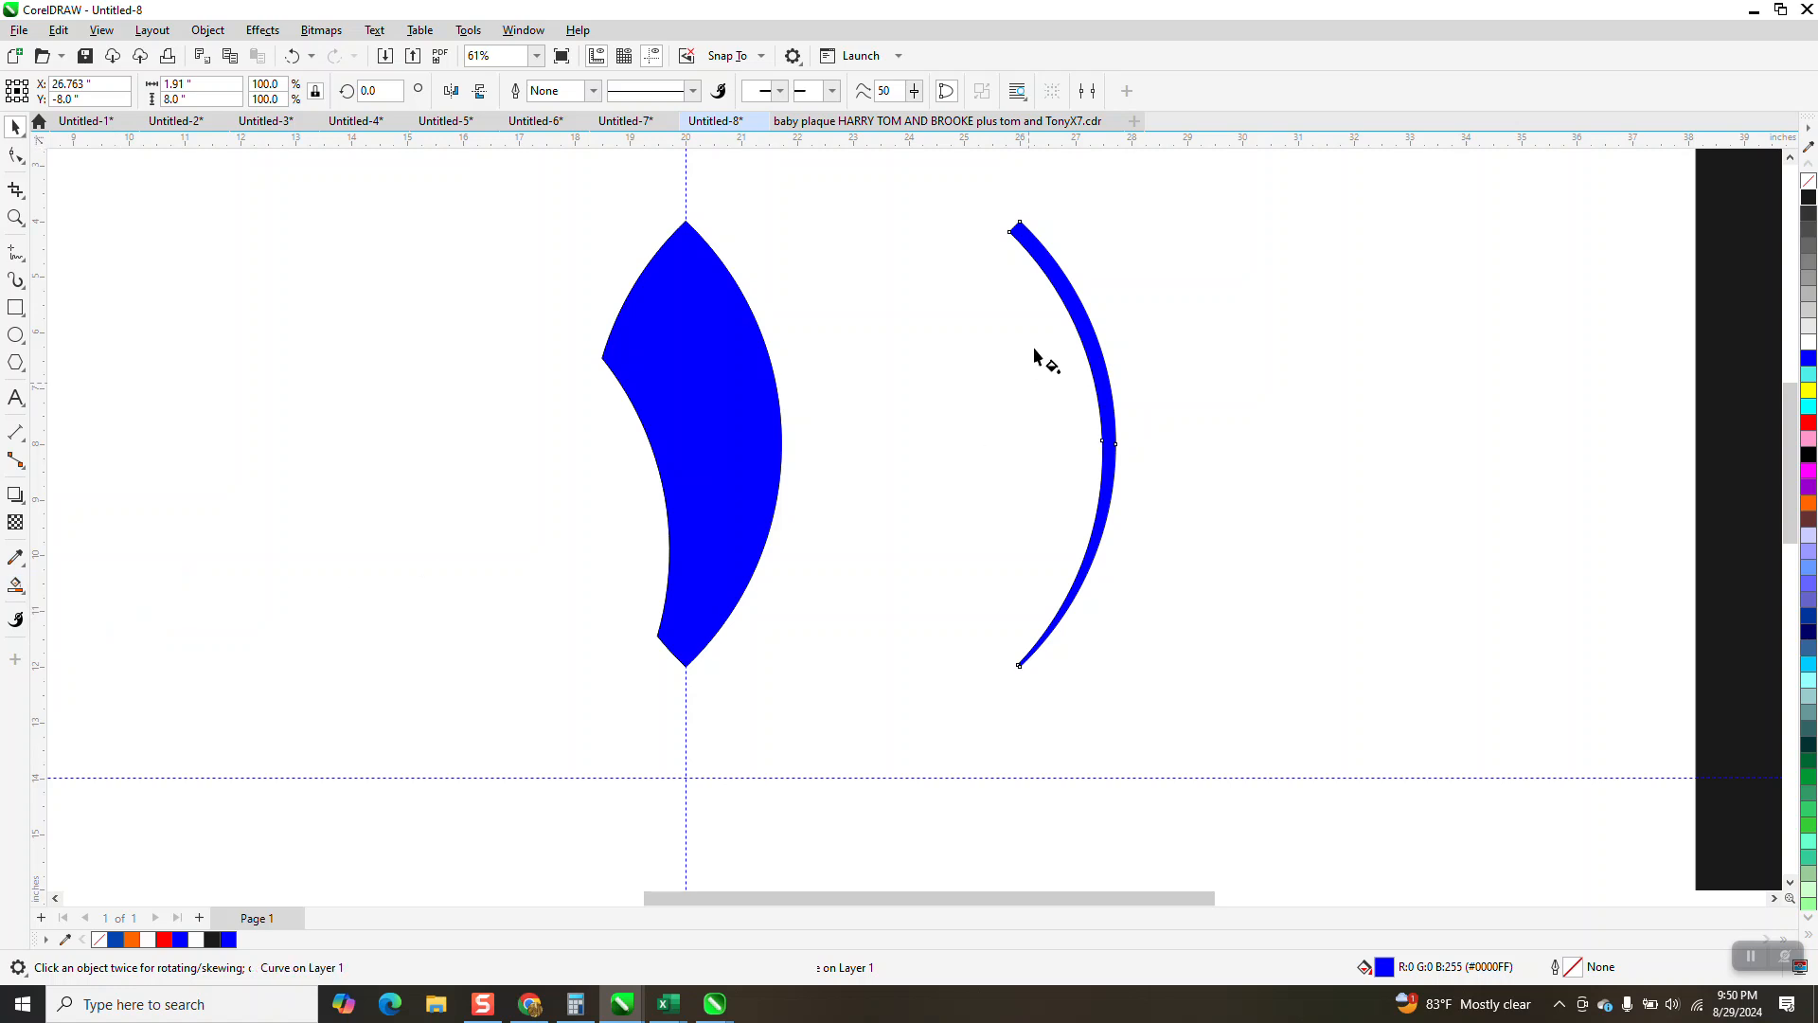
pyautogui.moveTo(1073, 310); pyautogui.dragTo(1064, 614)
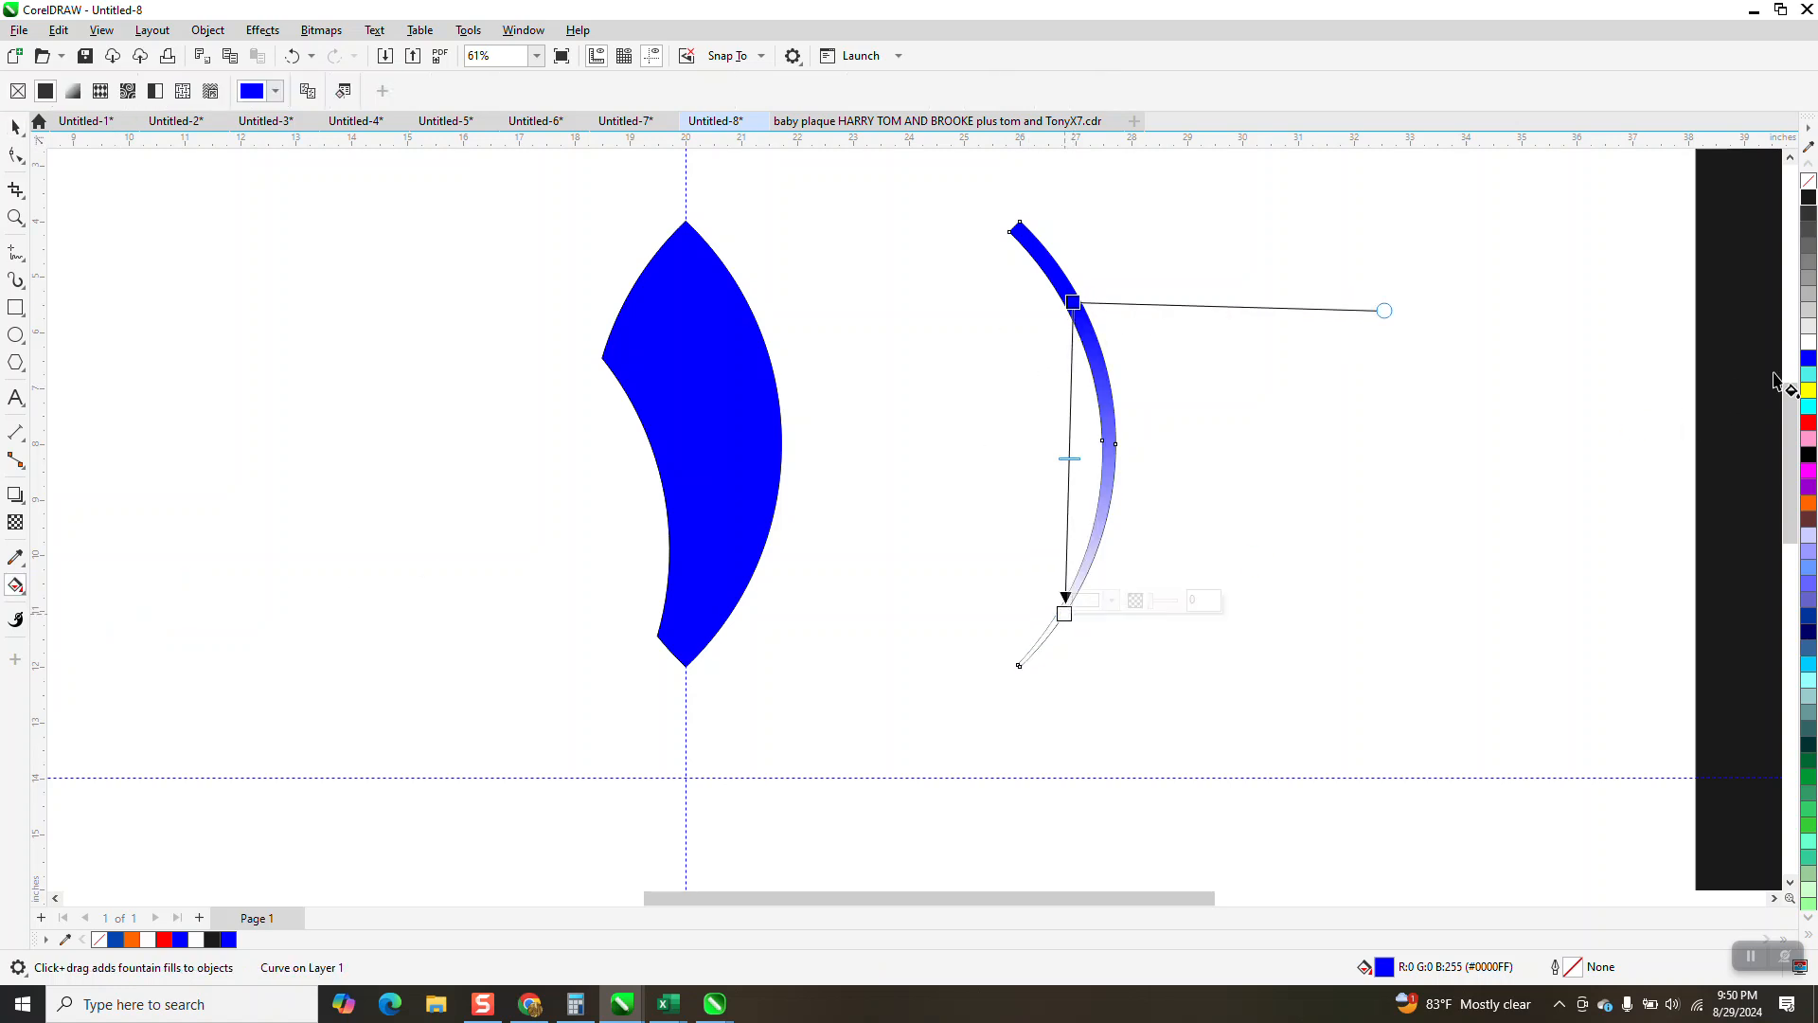
pyautogui.moveTo(1808, 356); pyautogui.dragTo(1066, 616)
pyautogui.click(1073, 303)
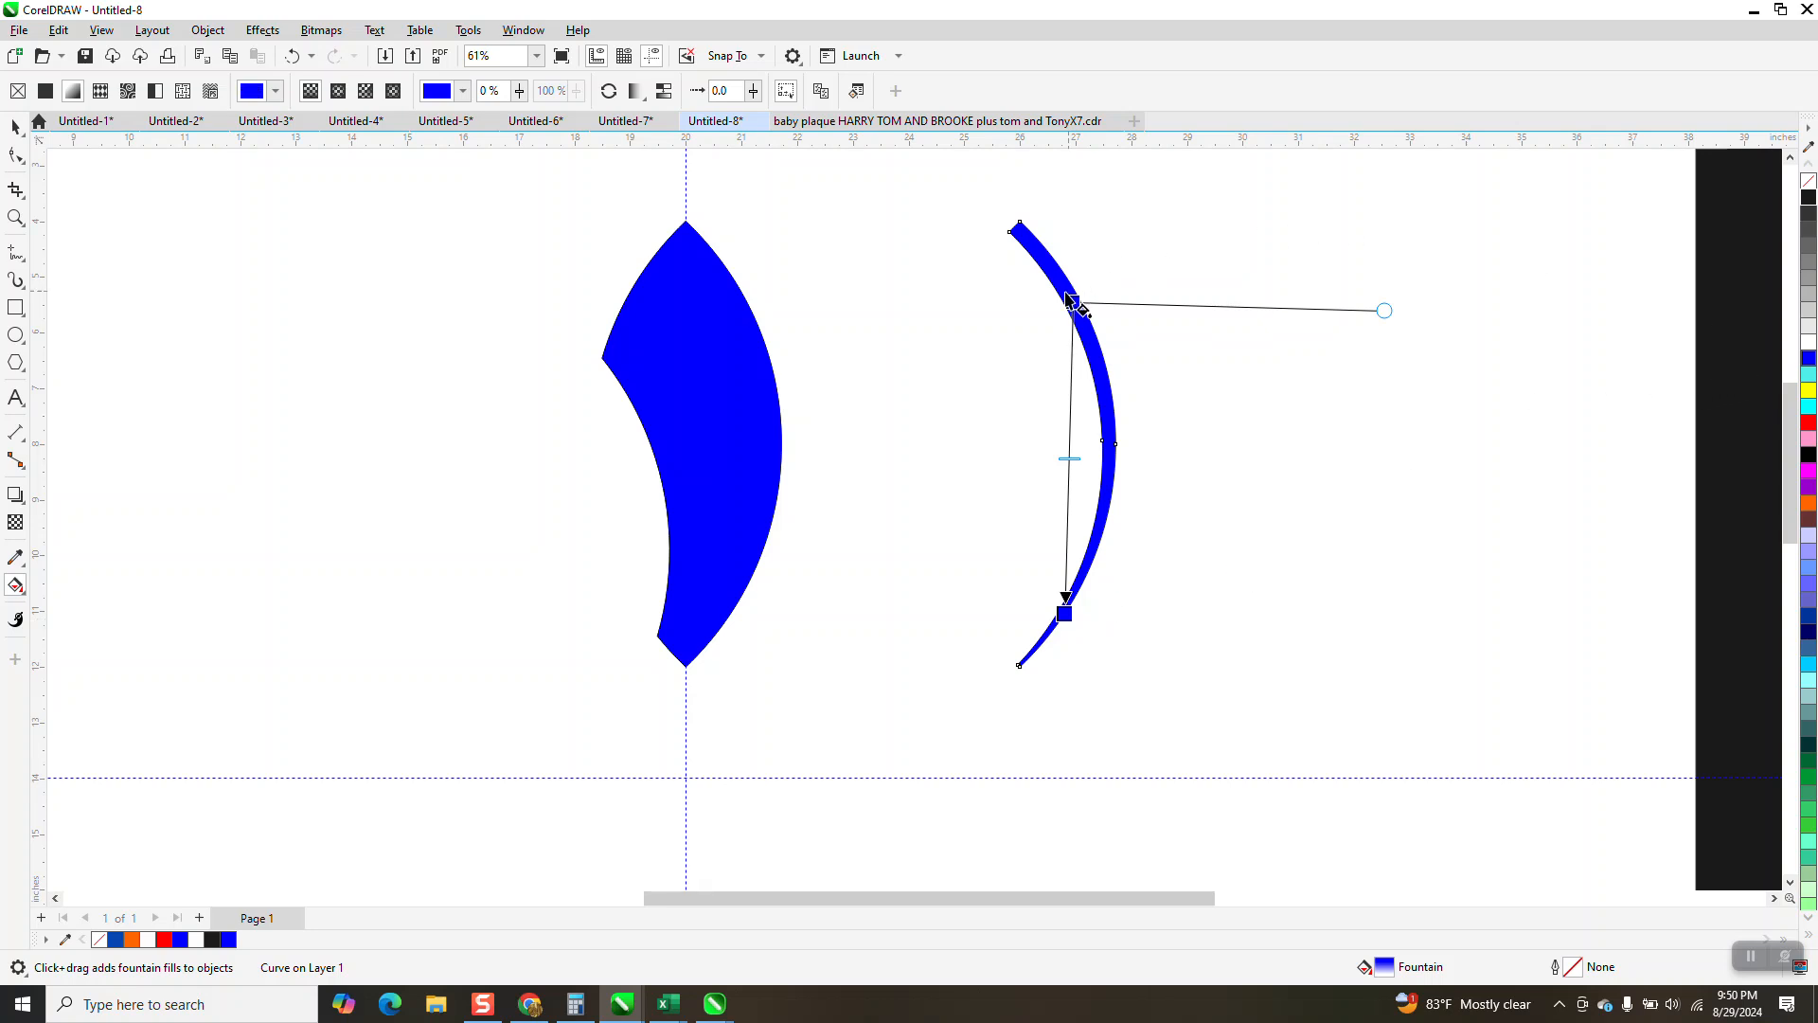
pyautogui.moveTo(1073, 303); pyautogui.dragTo(1064, 247)
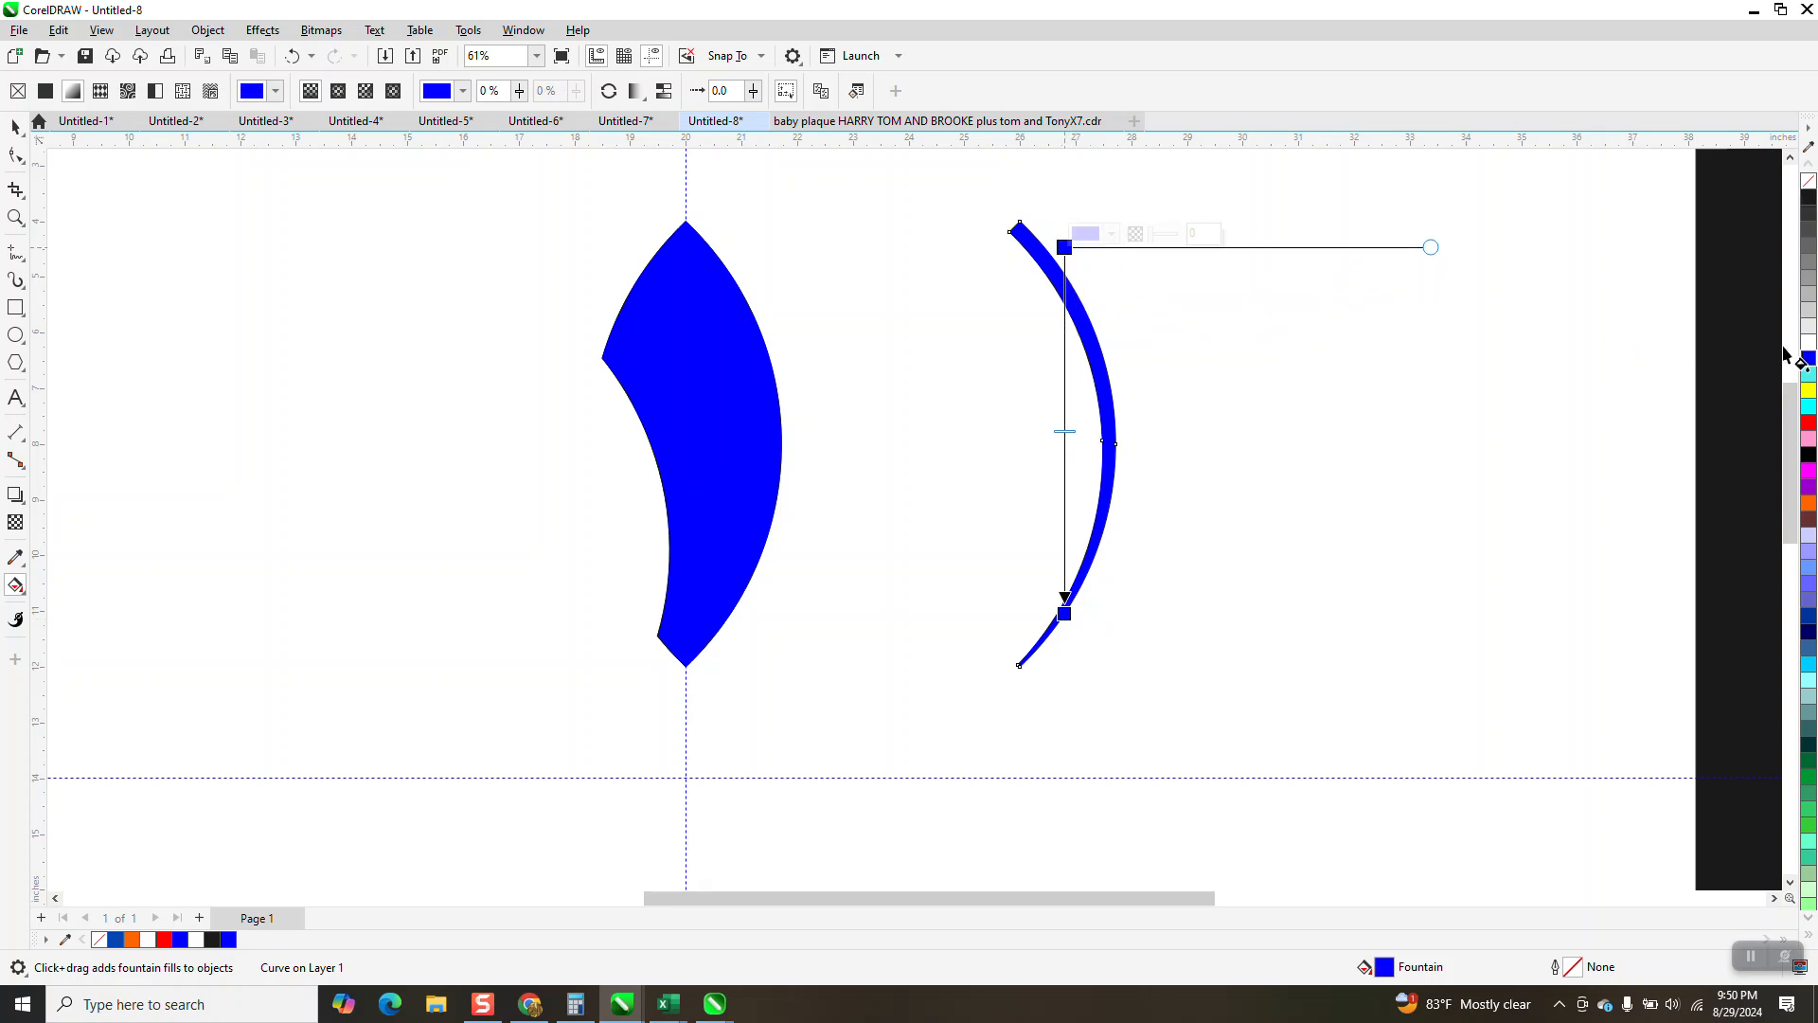
# Add two white colour stops near the middle of the crescent's gradient with a blue stop between them.
pyautogui.doubleClick(1065, 388)
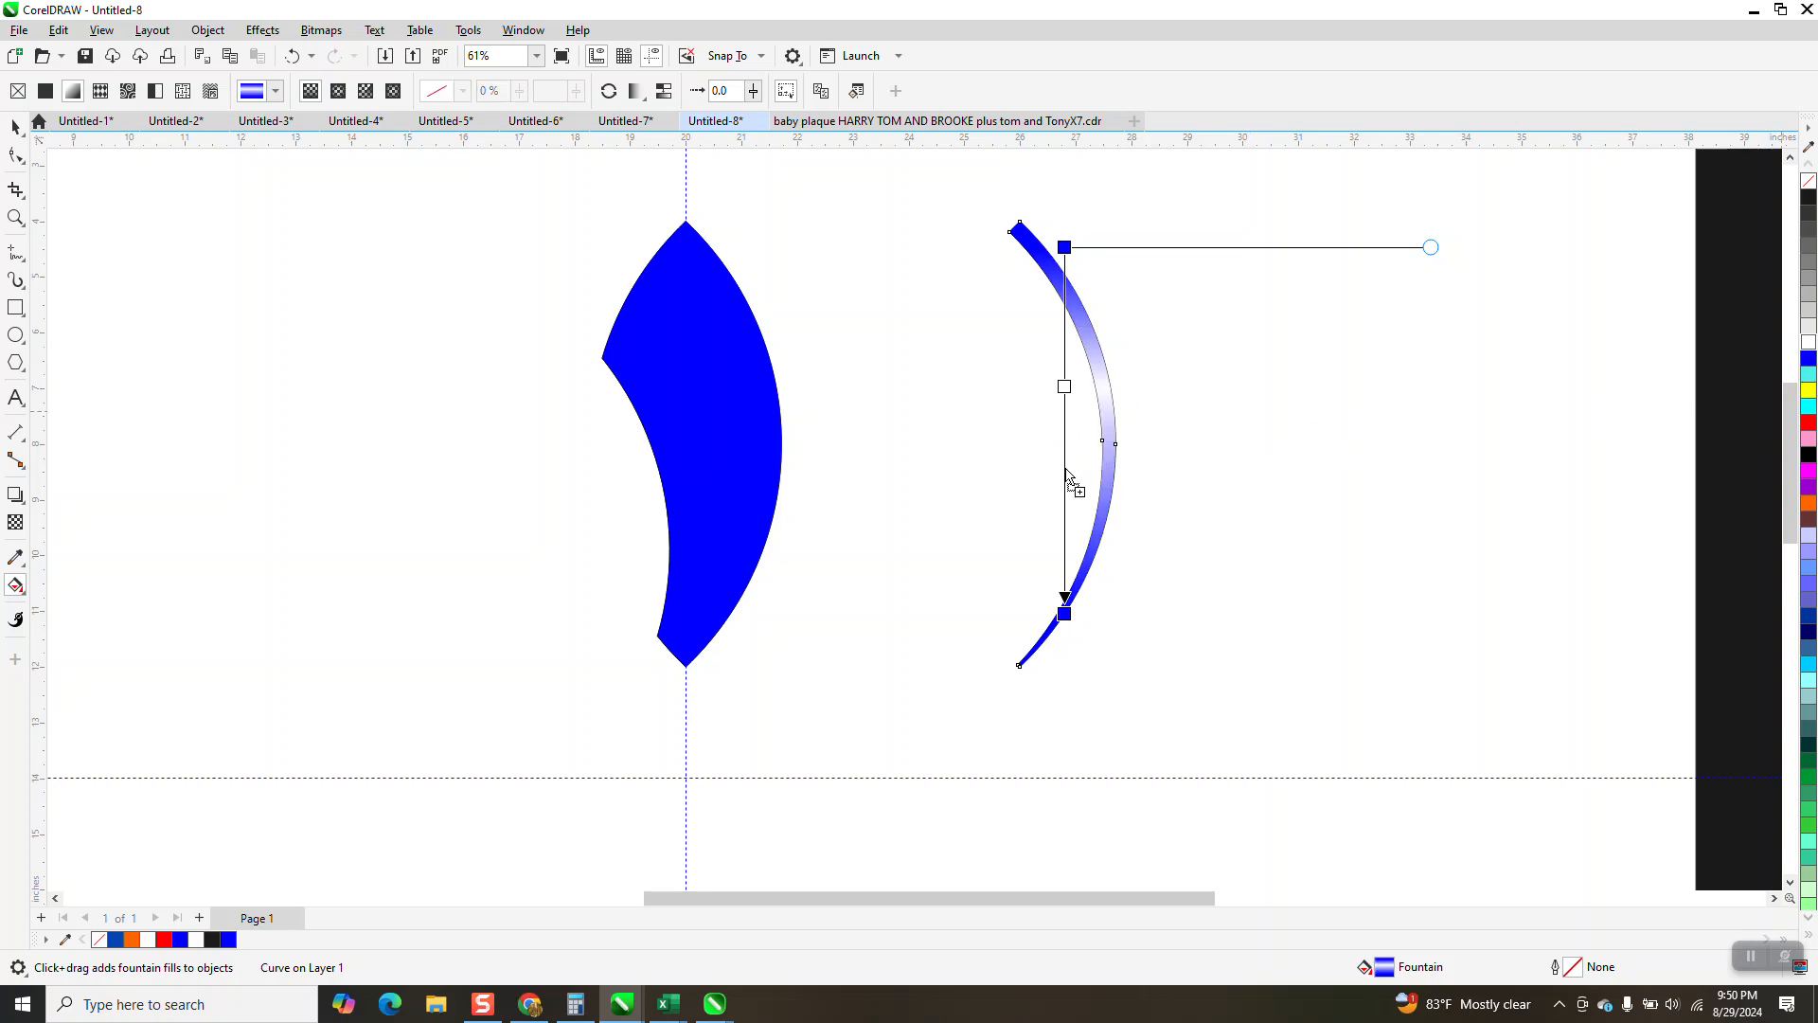
pyautogui.moveTo(1147, 504); pyautogui.dragTo(1065, 467)
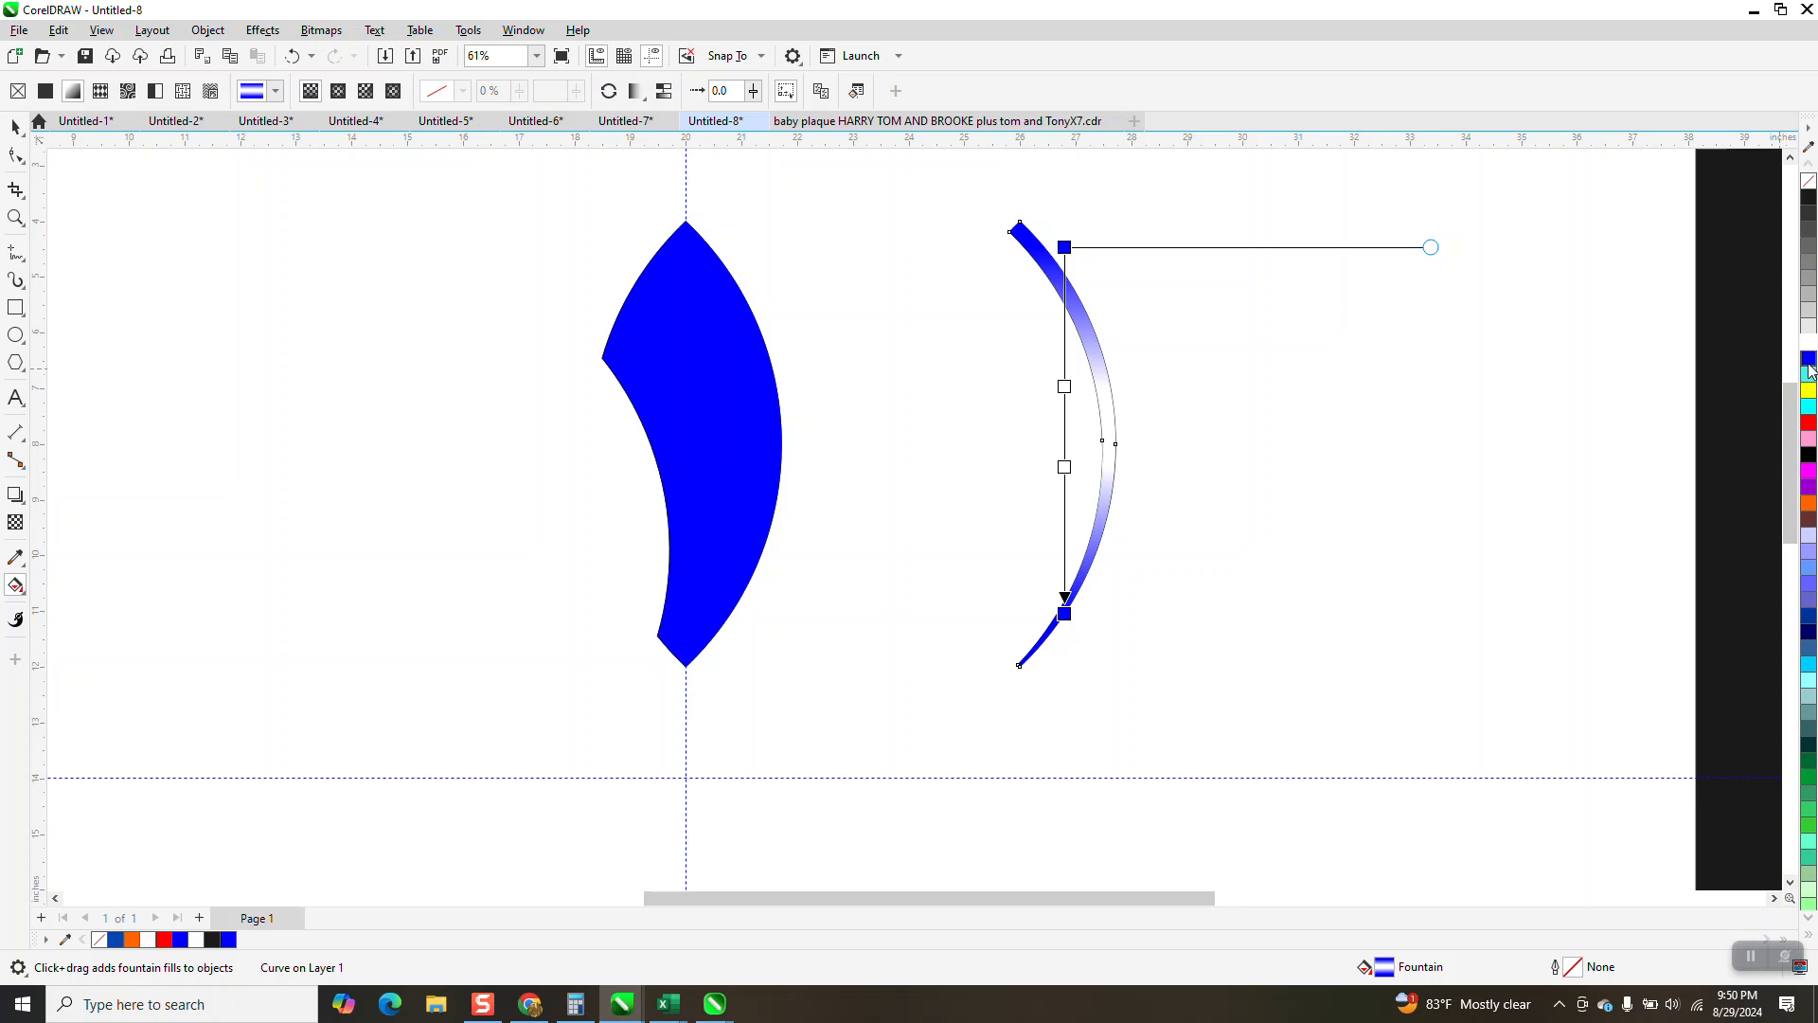
pyautogui.moveTo(1808, 360); pyautogui.dragTo(1064, 427)
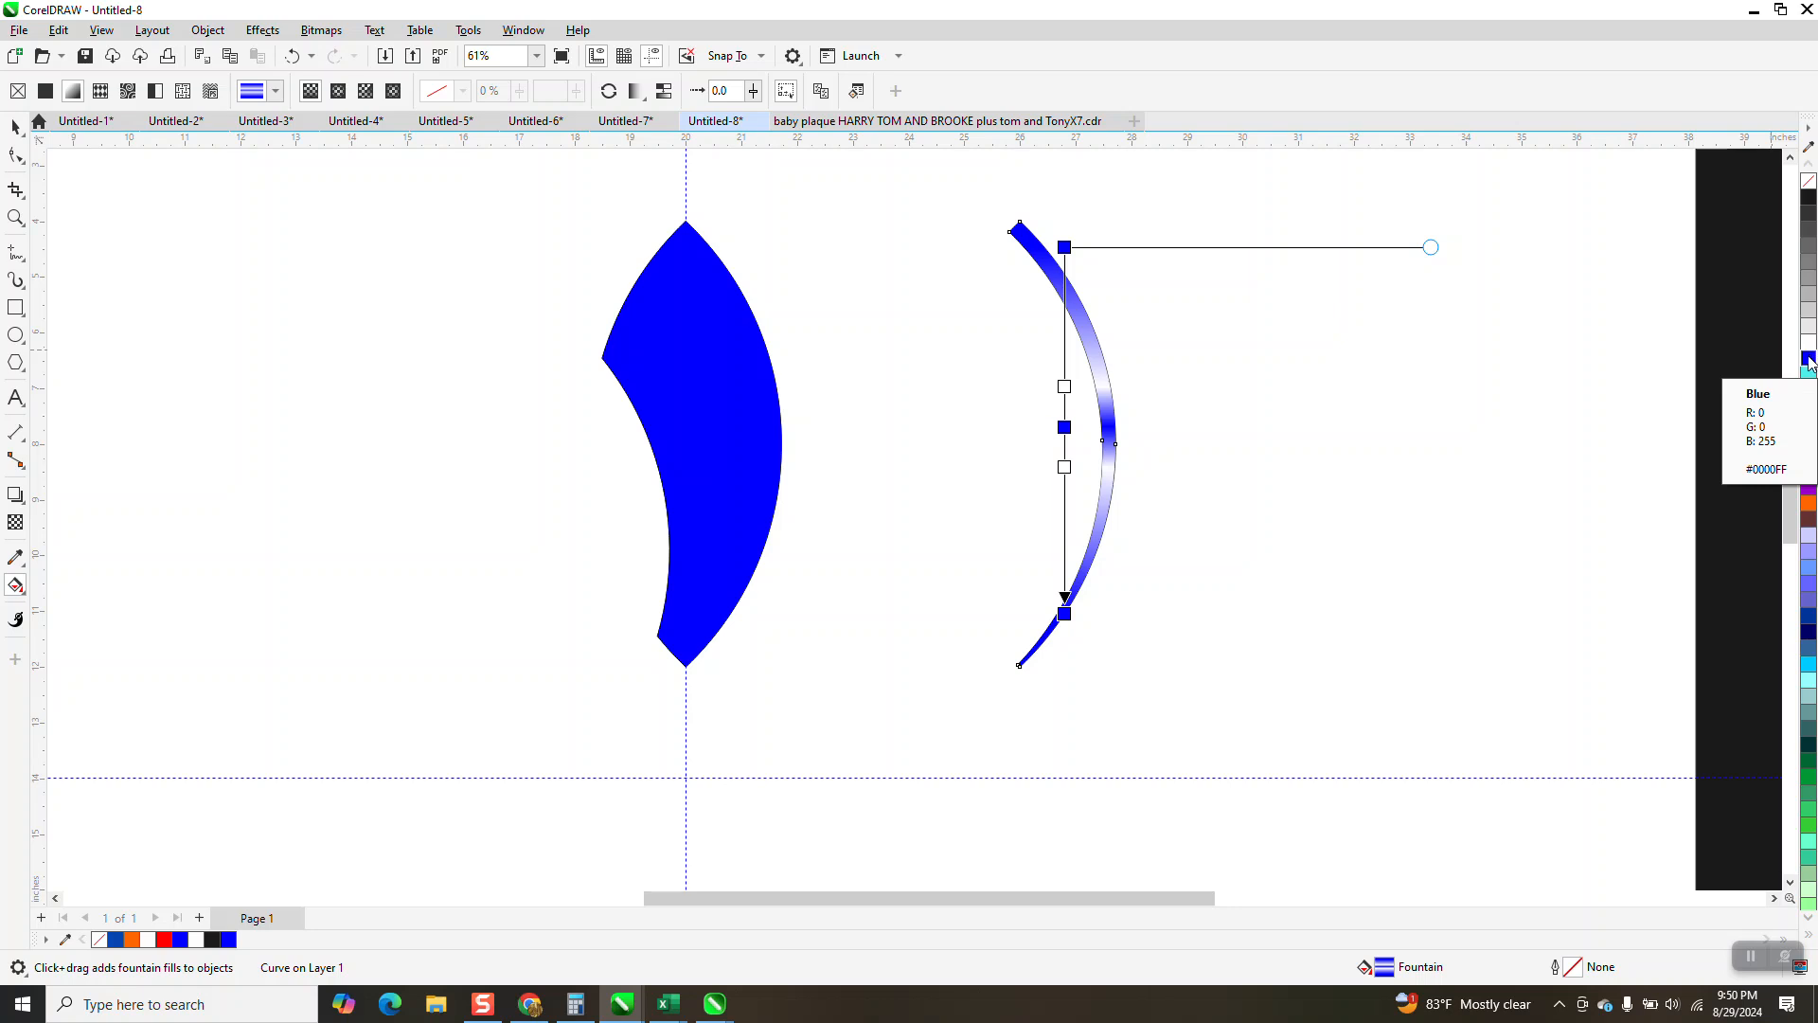
# Add another white stop above and below the crescent's middle stops, each separated from its neighbouring white stop by a blue stop.
pyautogui.moveTo(1808, 361); pyautogui.dragTo(1277, 335)
pyautogui.moveTo(1071, 330); pyautogui.dragTo(1071, 330)
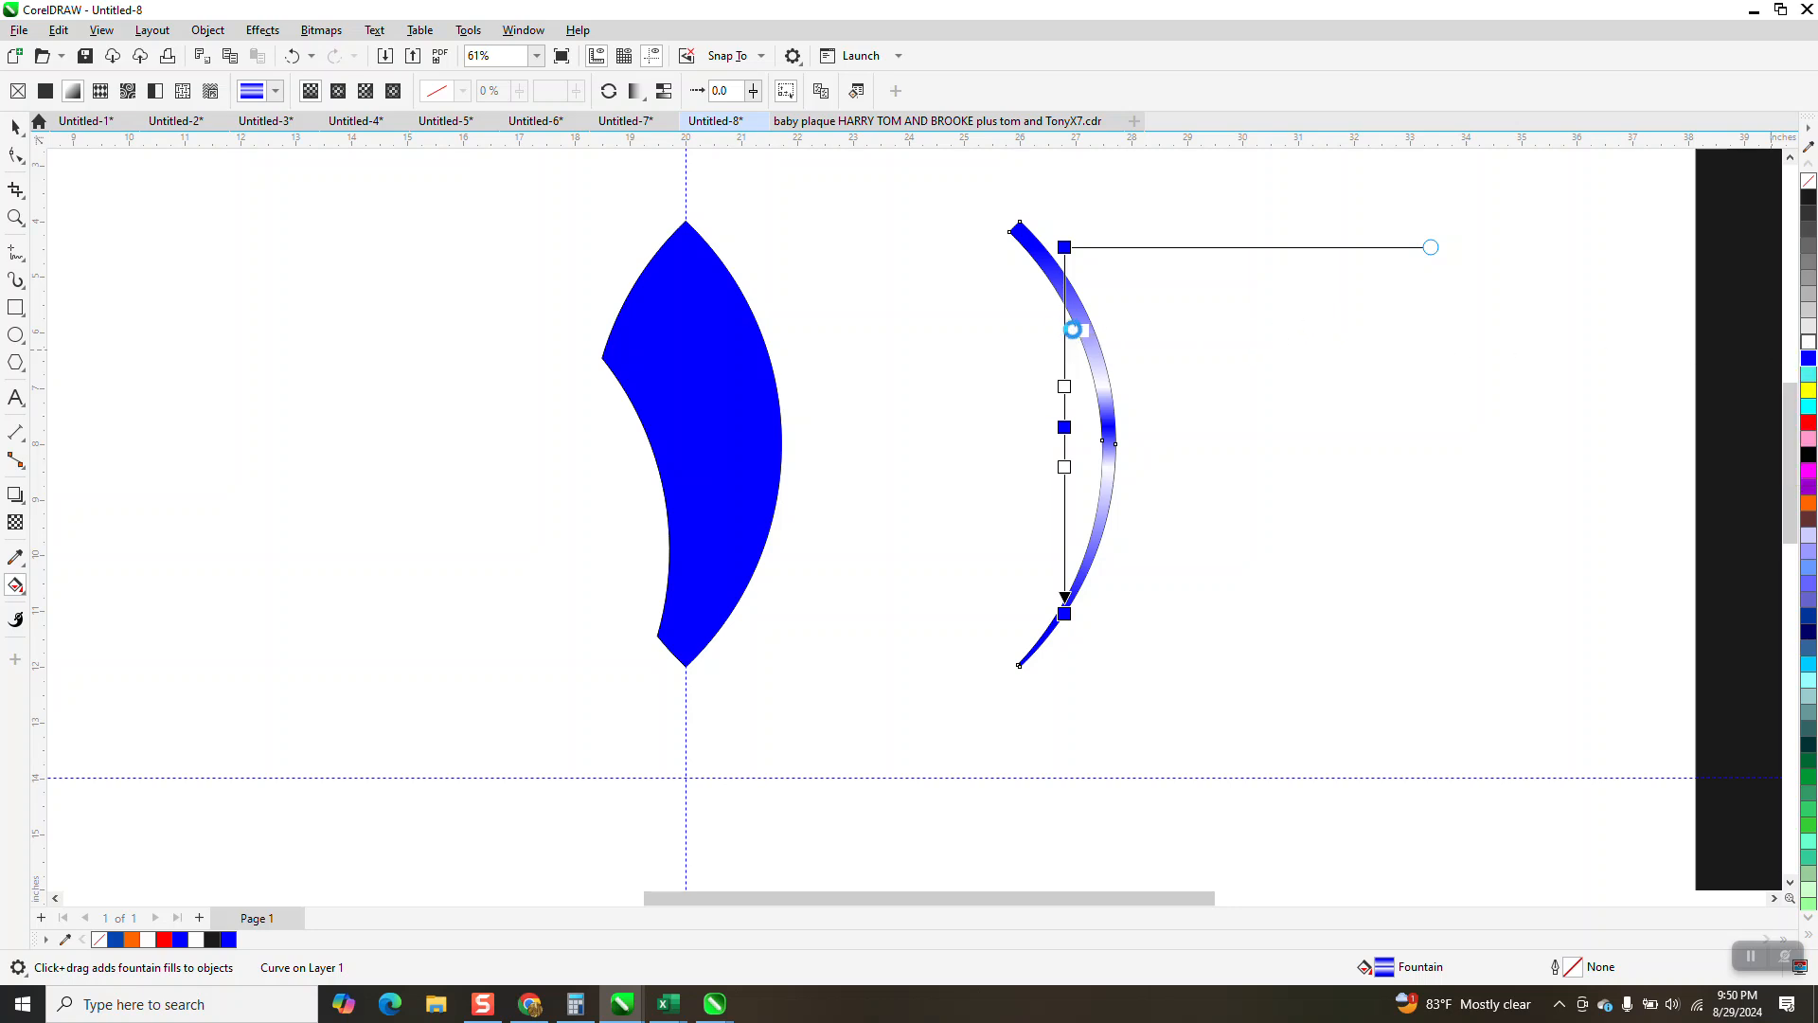
pyautogui.moveTo(1813, 367); pyautogui.dragTo(1122, 390)
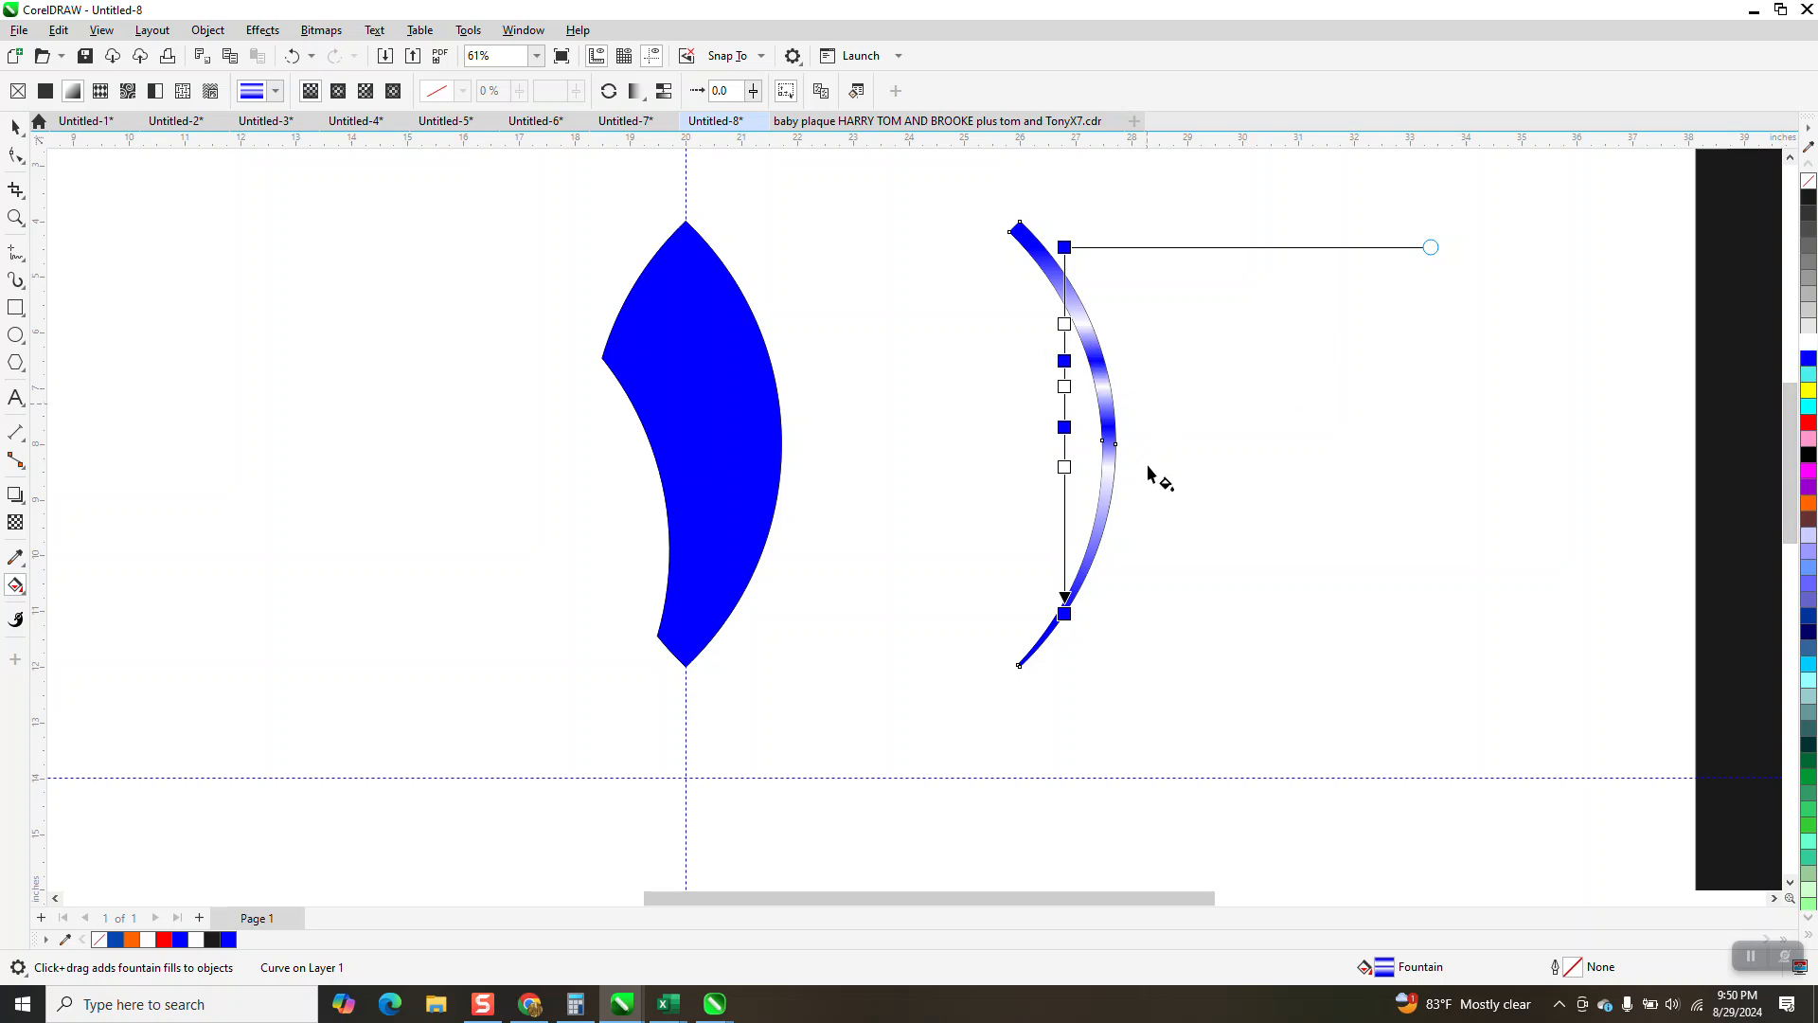
pyautogui.moveTo(1811, 352); pyautogui.dragTo(1349, 492)
pyautogui.moveTo(1062, 512)
pyautogui.mouseDown()
pyautogui.moveTo(1090, 514)
pyautogui.moveTo(1065, 511)
pyautogui.mouseUp()
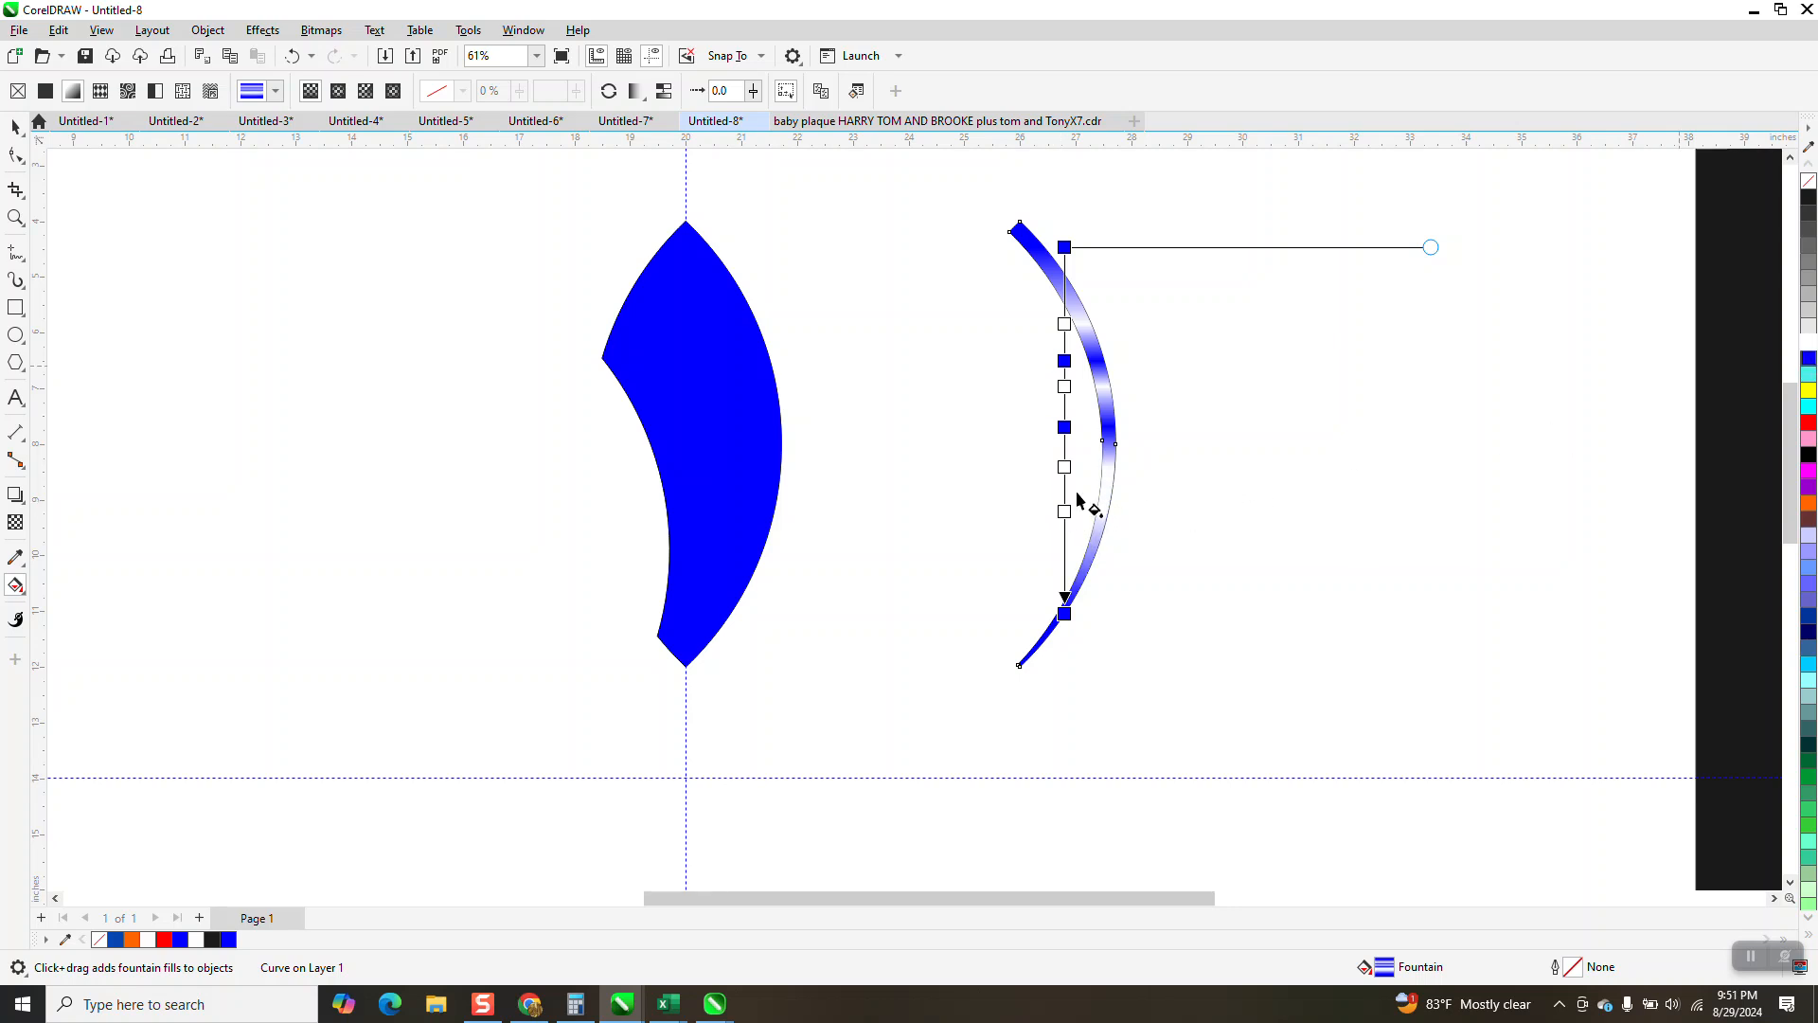
pyautogui.click(1065, 512)
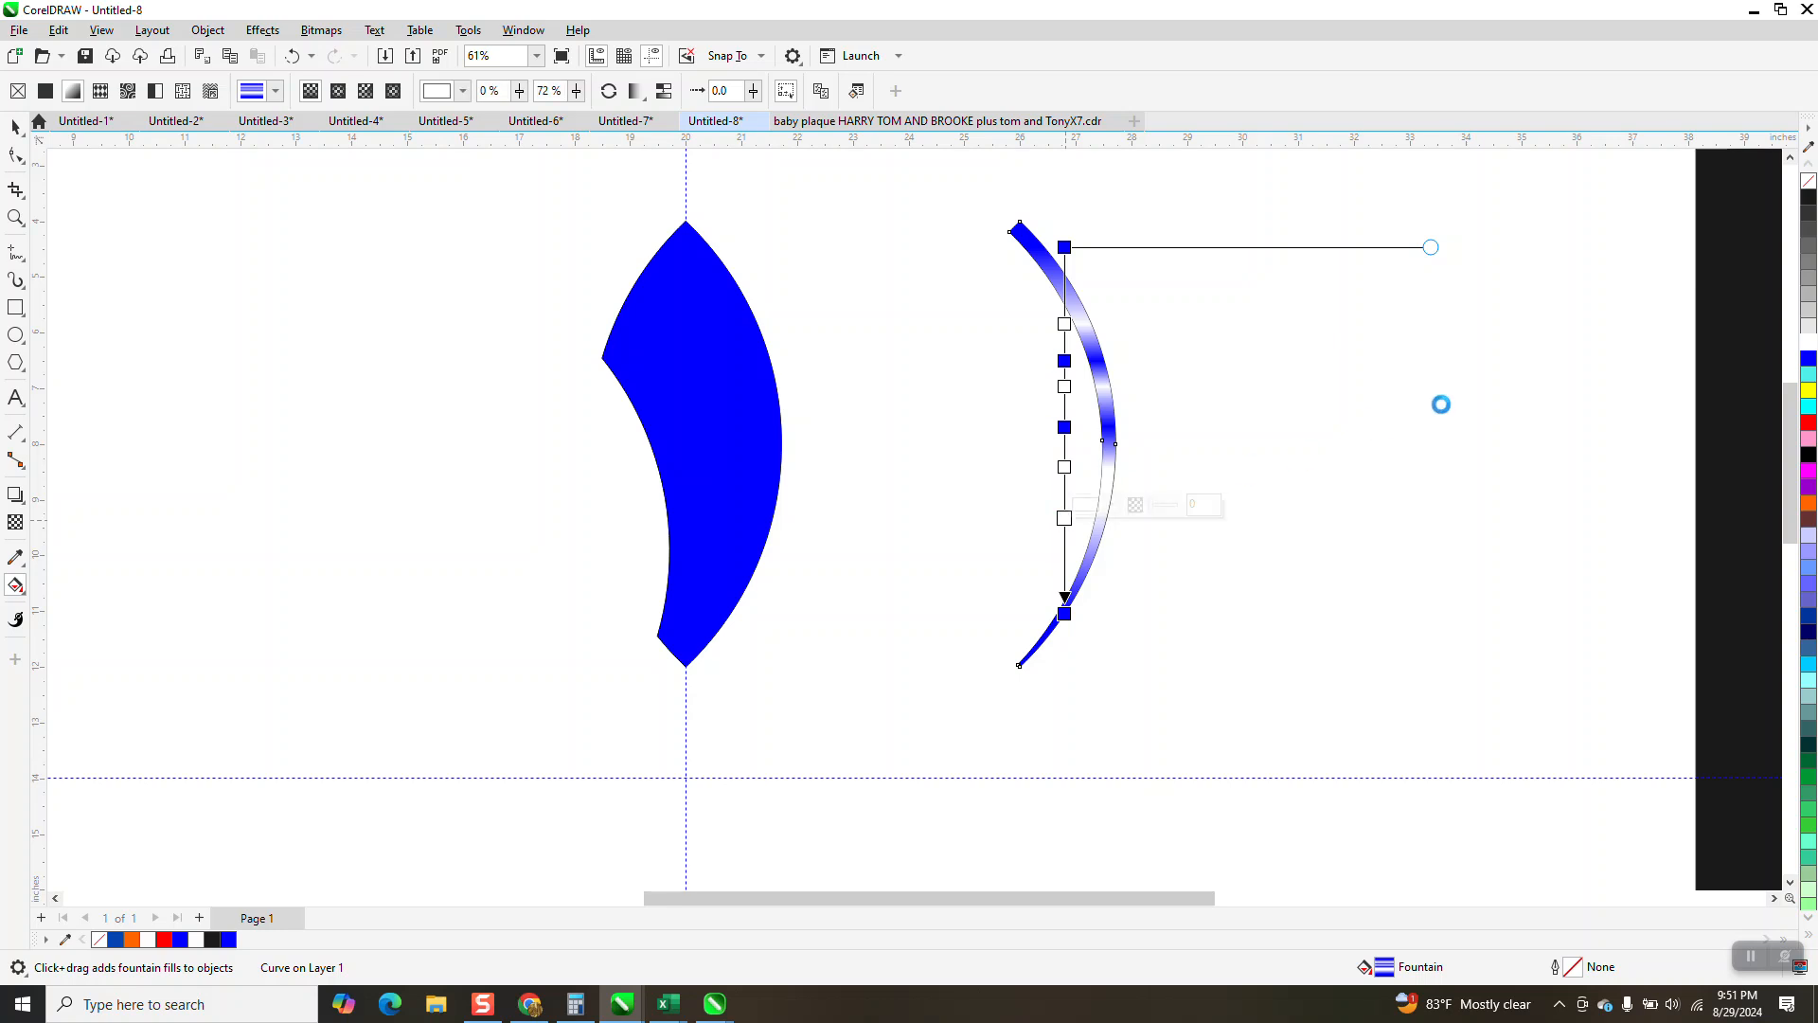
pyautogui.moveTo(1811, 367); pyautogui.dragTo(1064, 492)
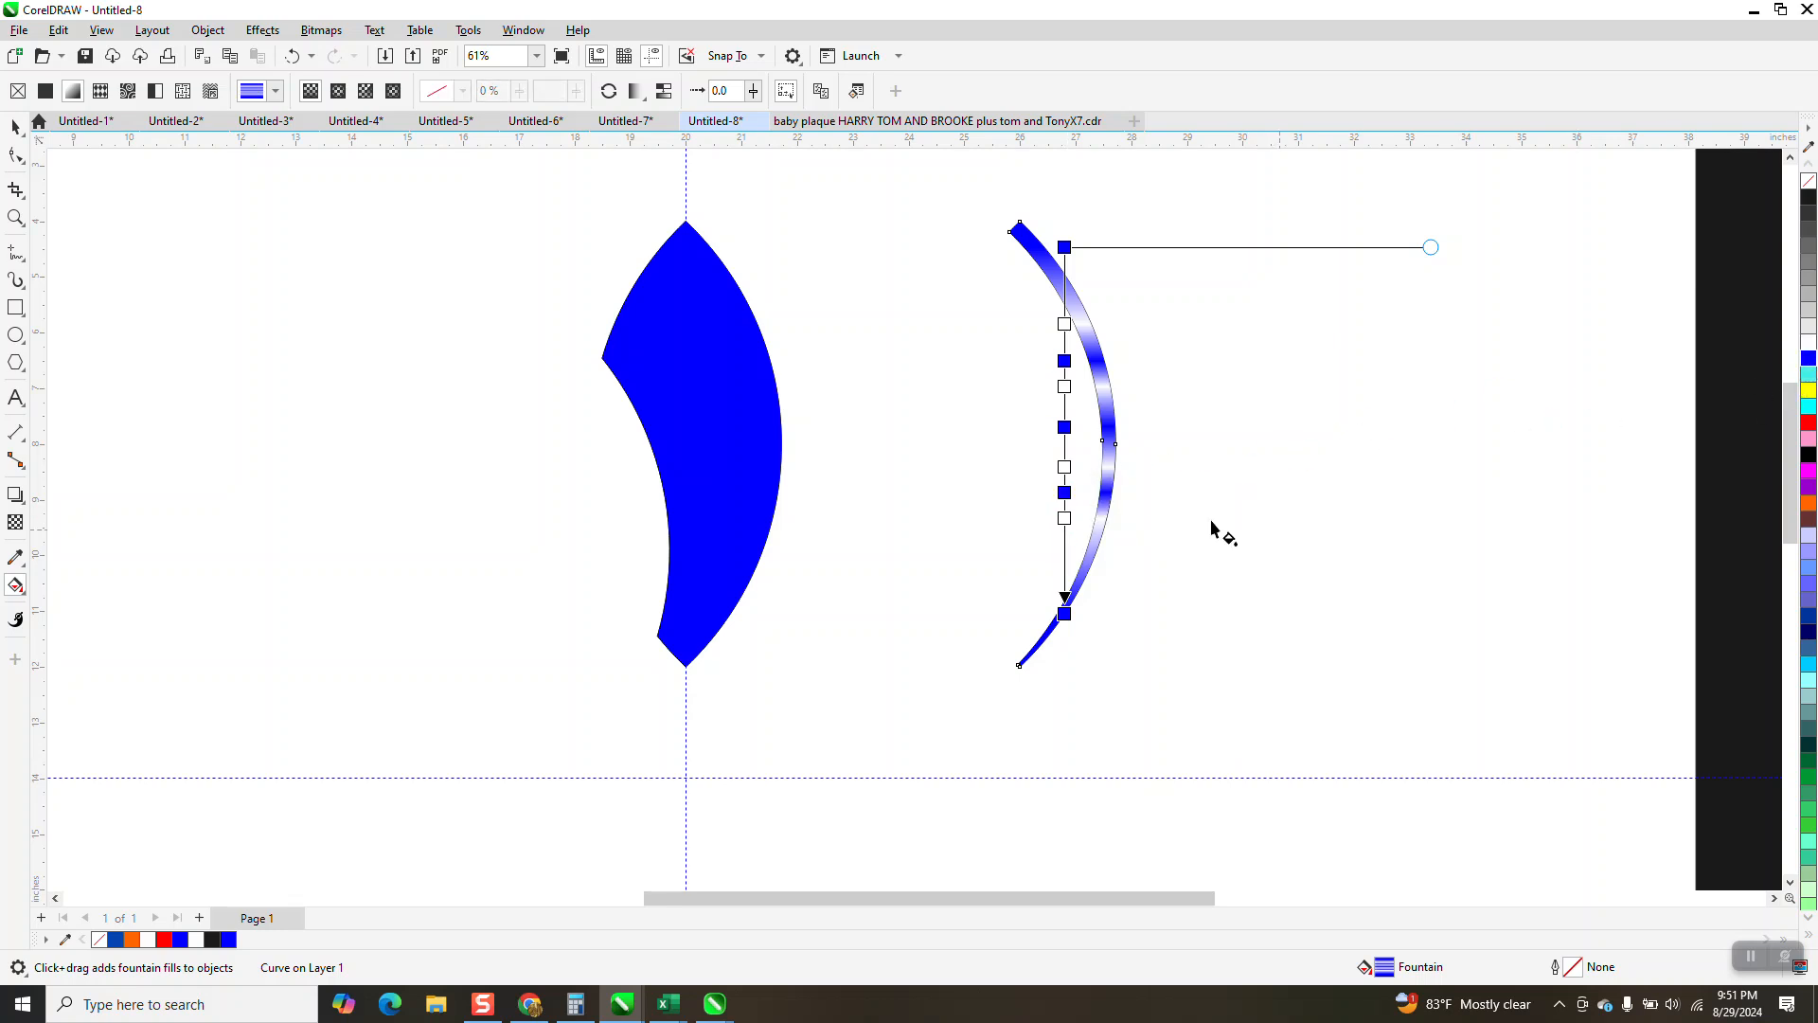
# Apply a linear fountain fill to the petal from blue near the tip to near-black below the base, shifting its midpoint toward the base.
pyautogui.press('space')
pyautogui.click(739, 391)
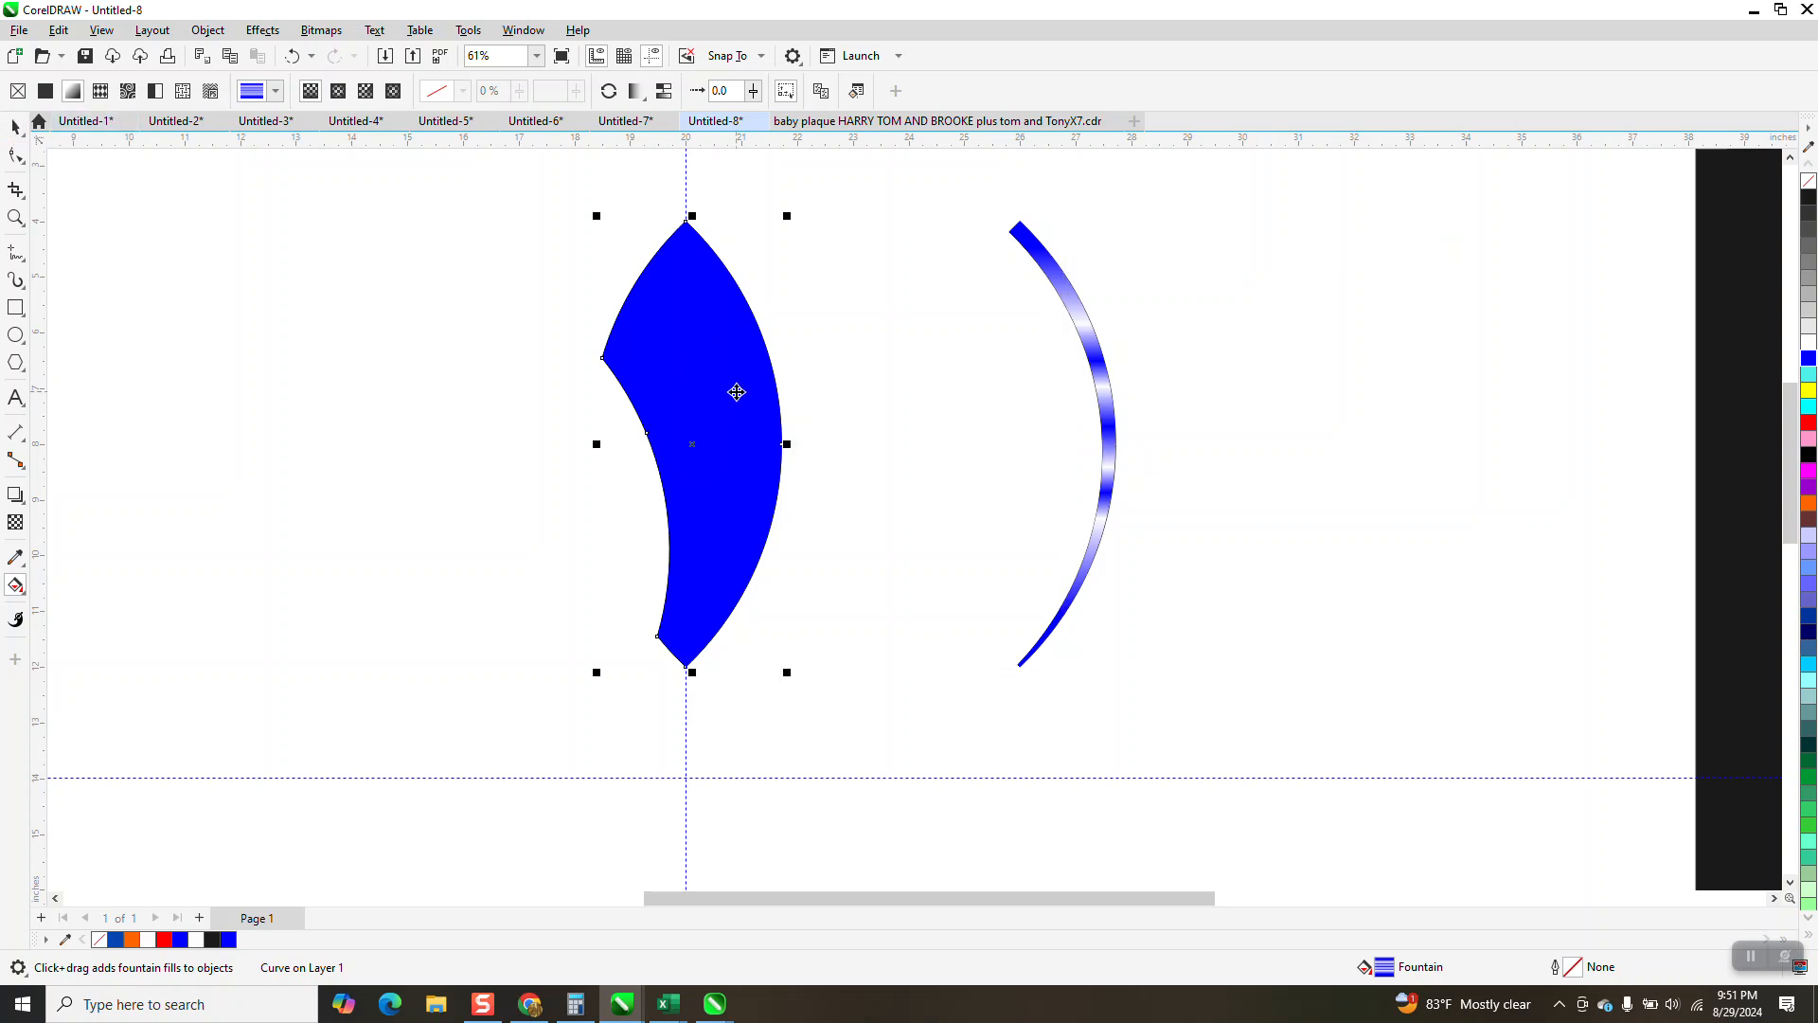
pyautogui.click(23, 591)
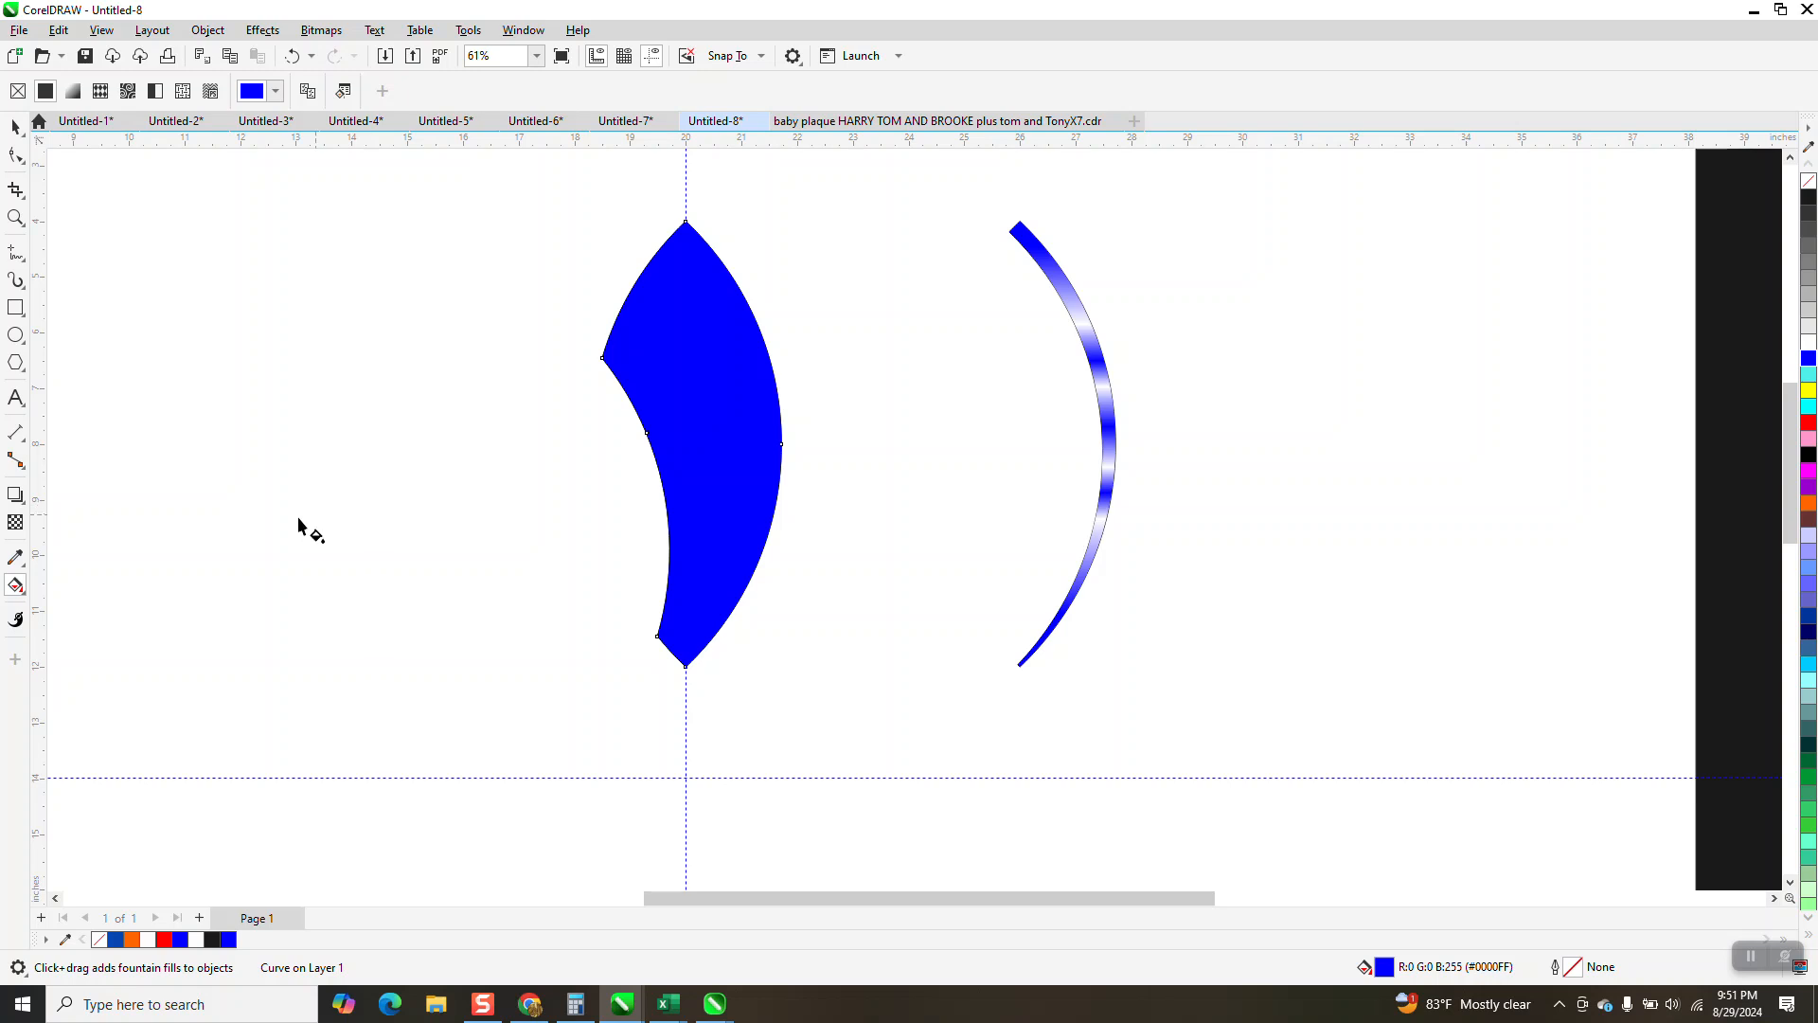
pyautogui.click(23, 593)
pyautogui.click(71, 591)
pyautogui.moveTo(705, 315); pyautogui.dragTo(698, 710)
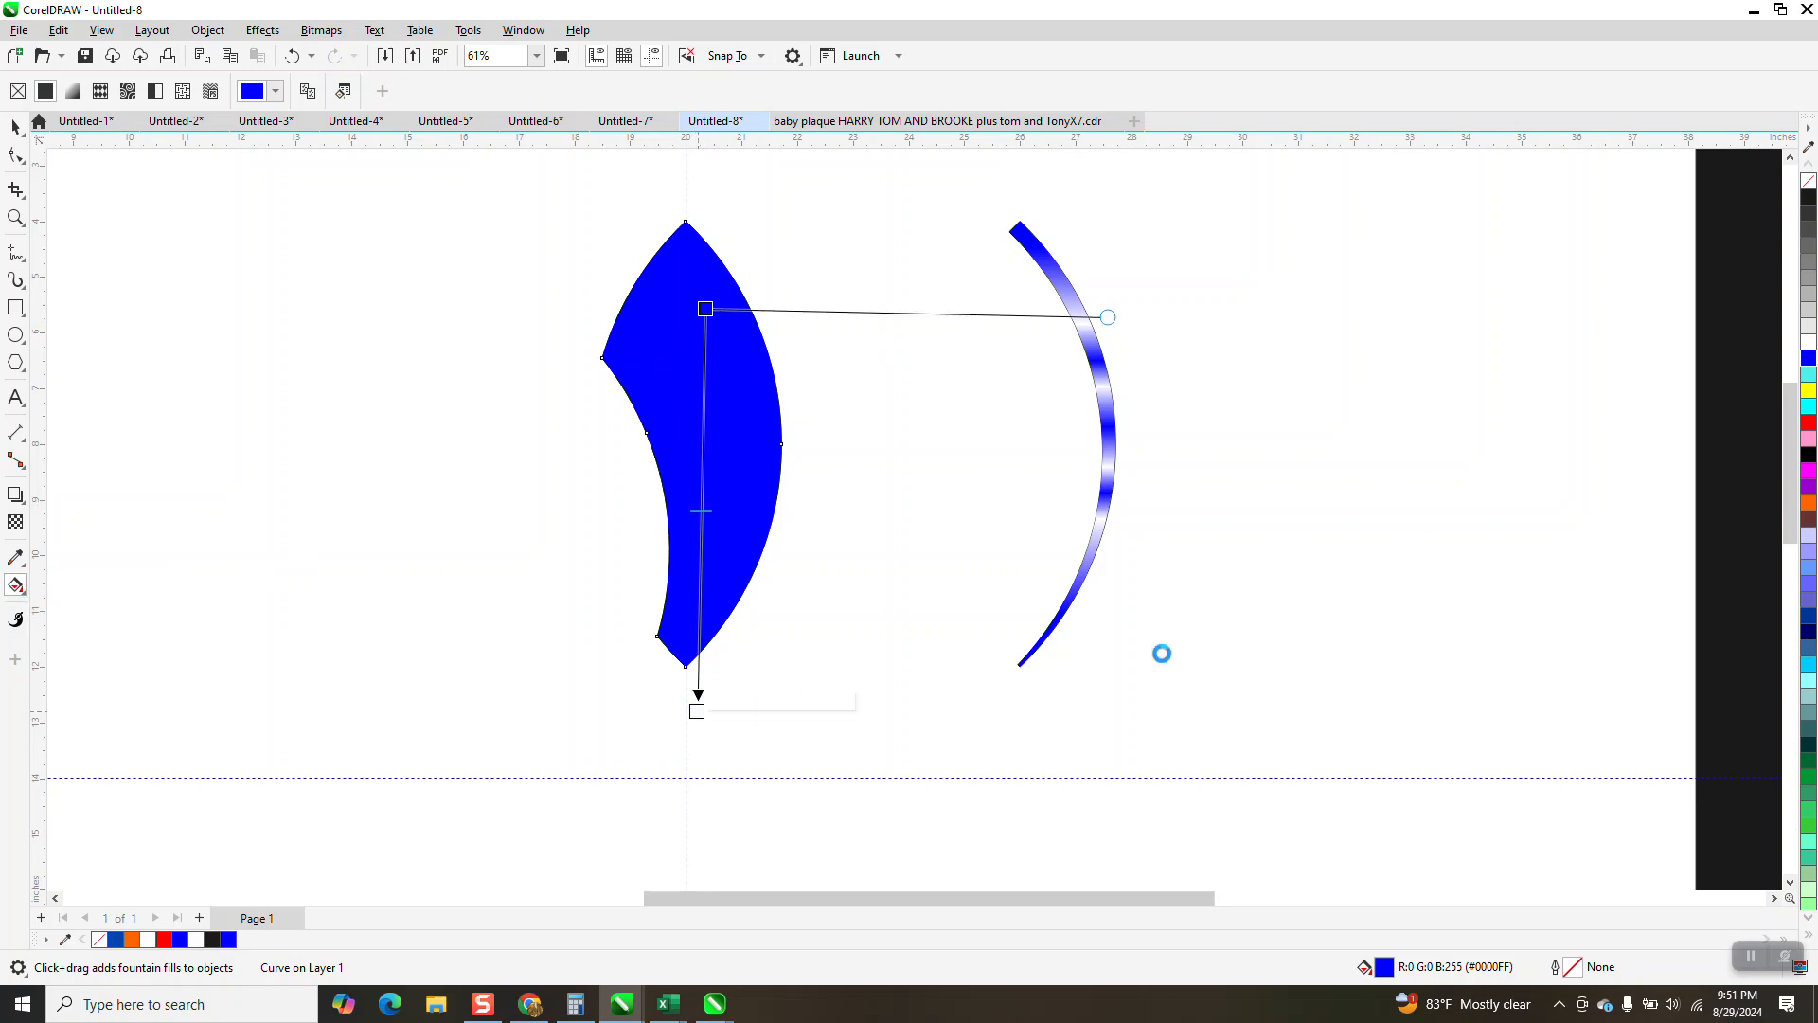
pyautogui.moveTo(1448, 353); pyautogui.dragTo(698, 711)
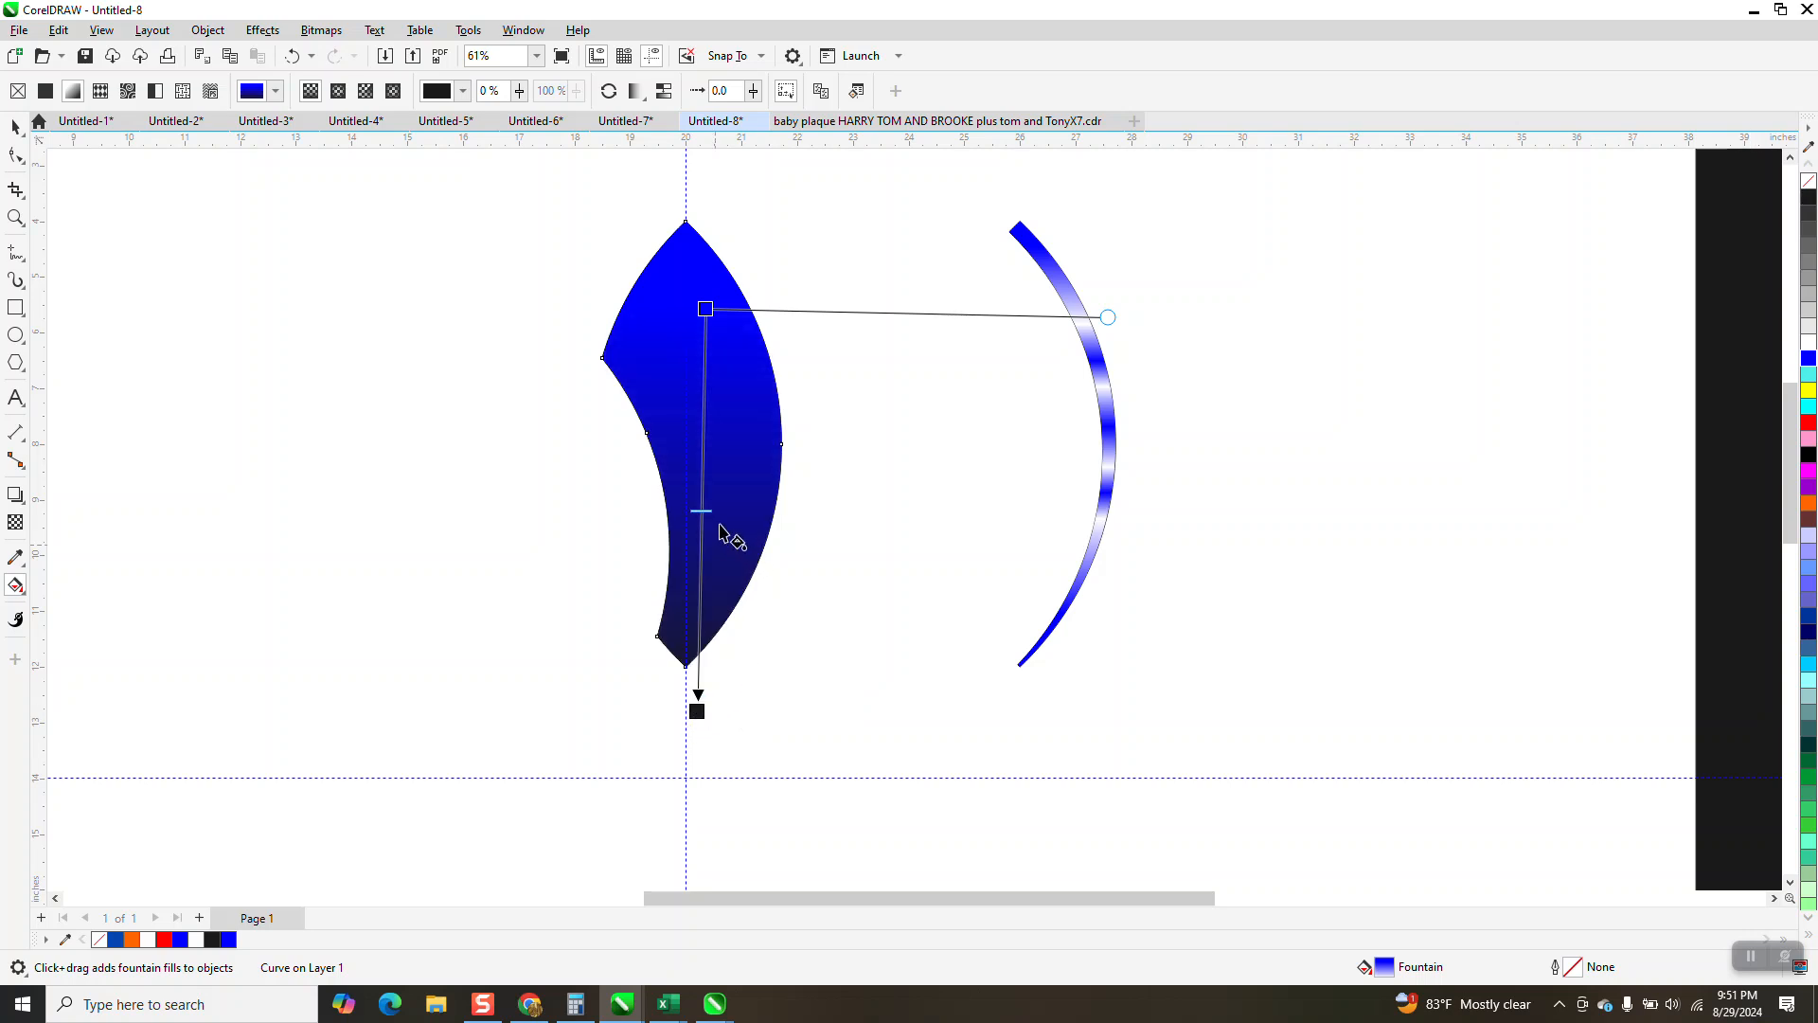
pyautogui.moveTo(701, 510); pyautogui.dragTo(701, 543)
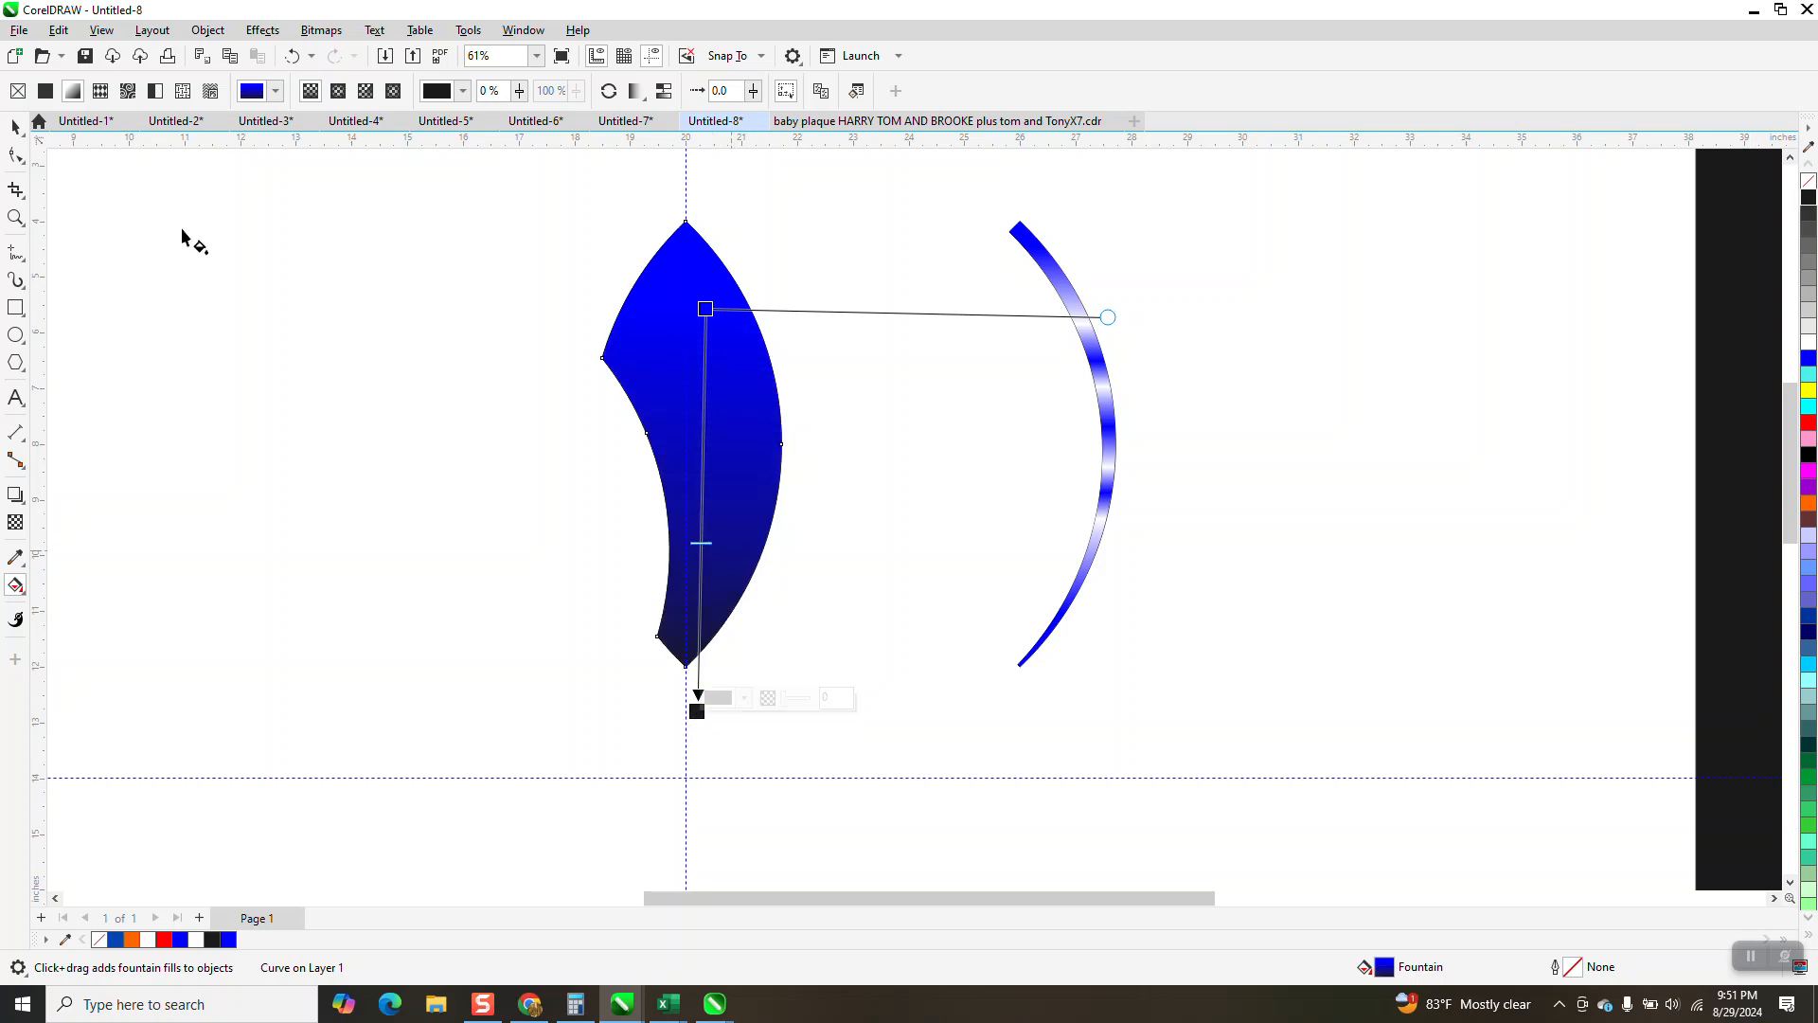
# Move the gradient crescent 6 inches left onto the petal's edge and delete the unfilled crescent outline left behind.
pyautogui.click(15, 128)
pyautogui.scroll(-1, 771, 335)
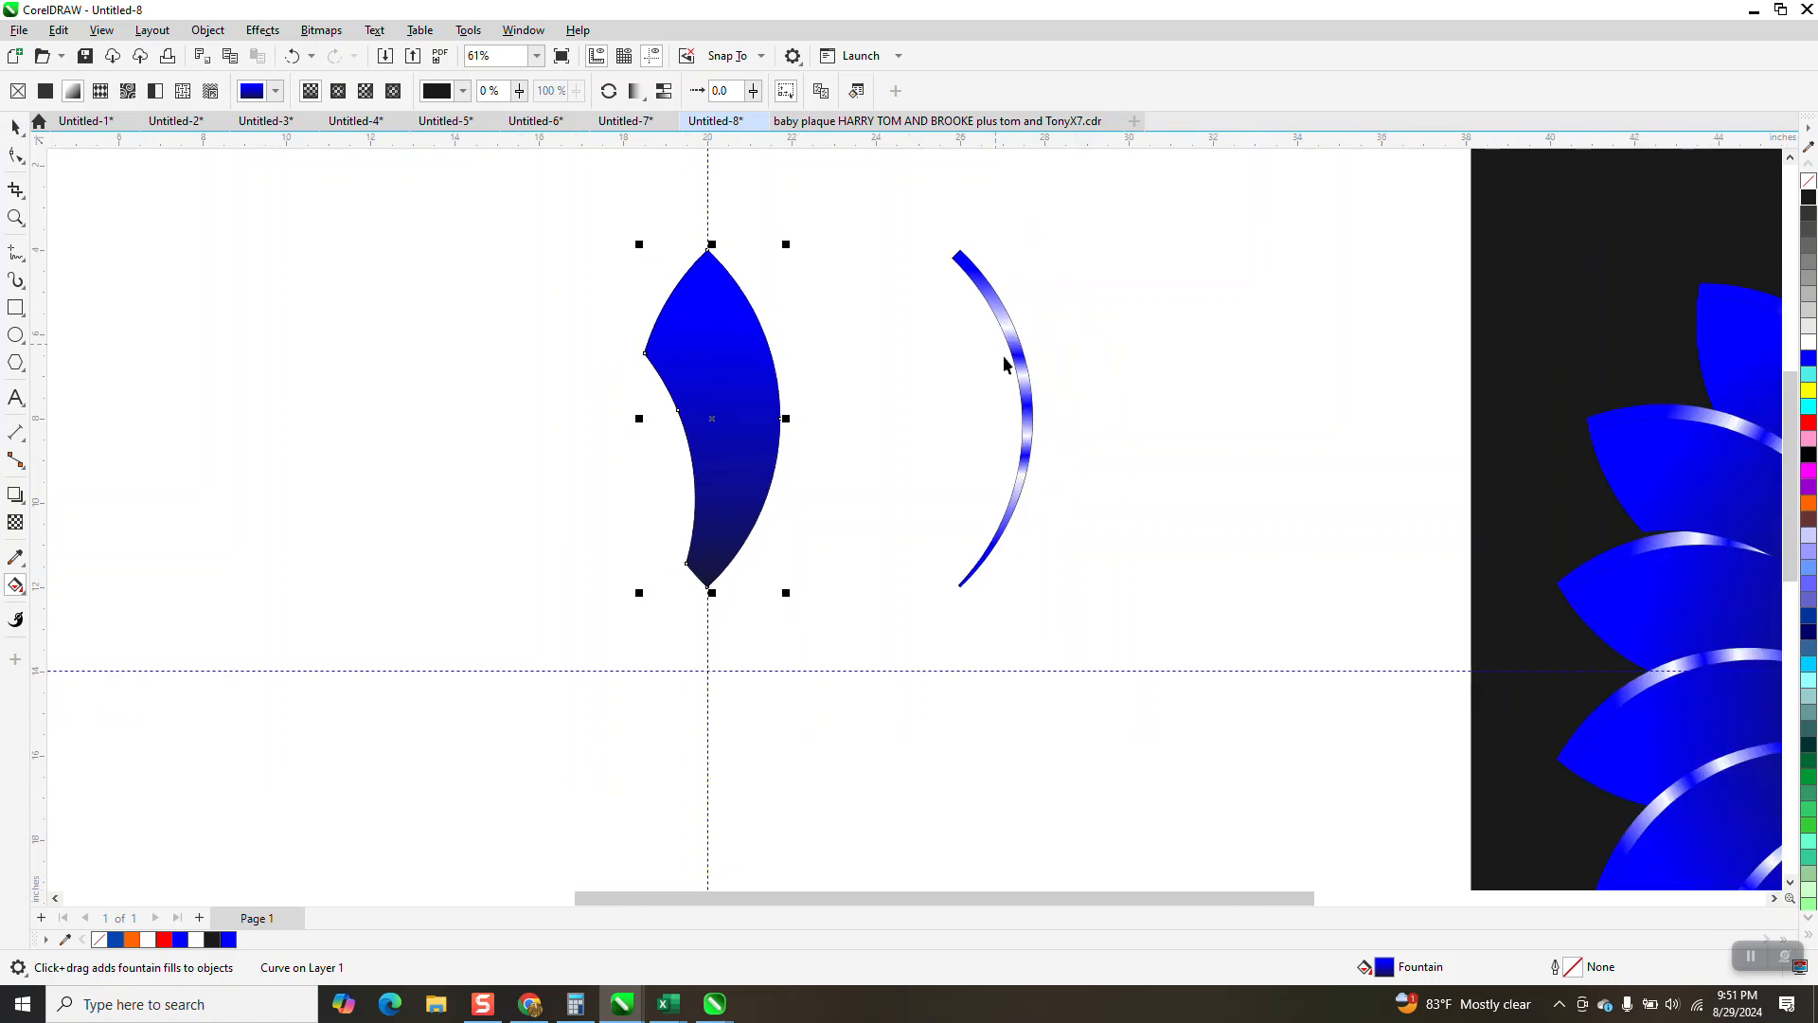
pyautogui.click(1021, 364)
pyautogui.press('Left')
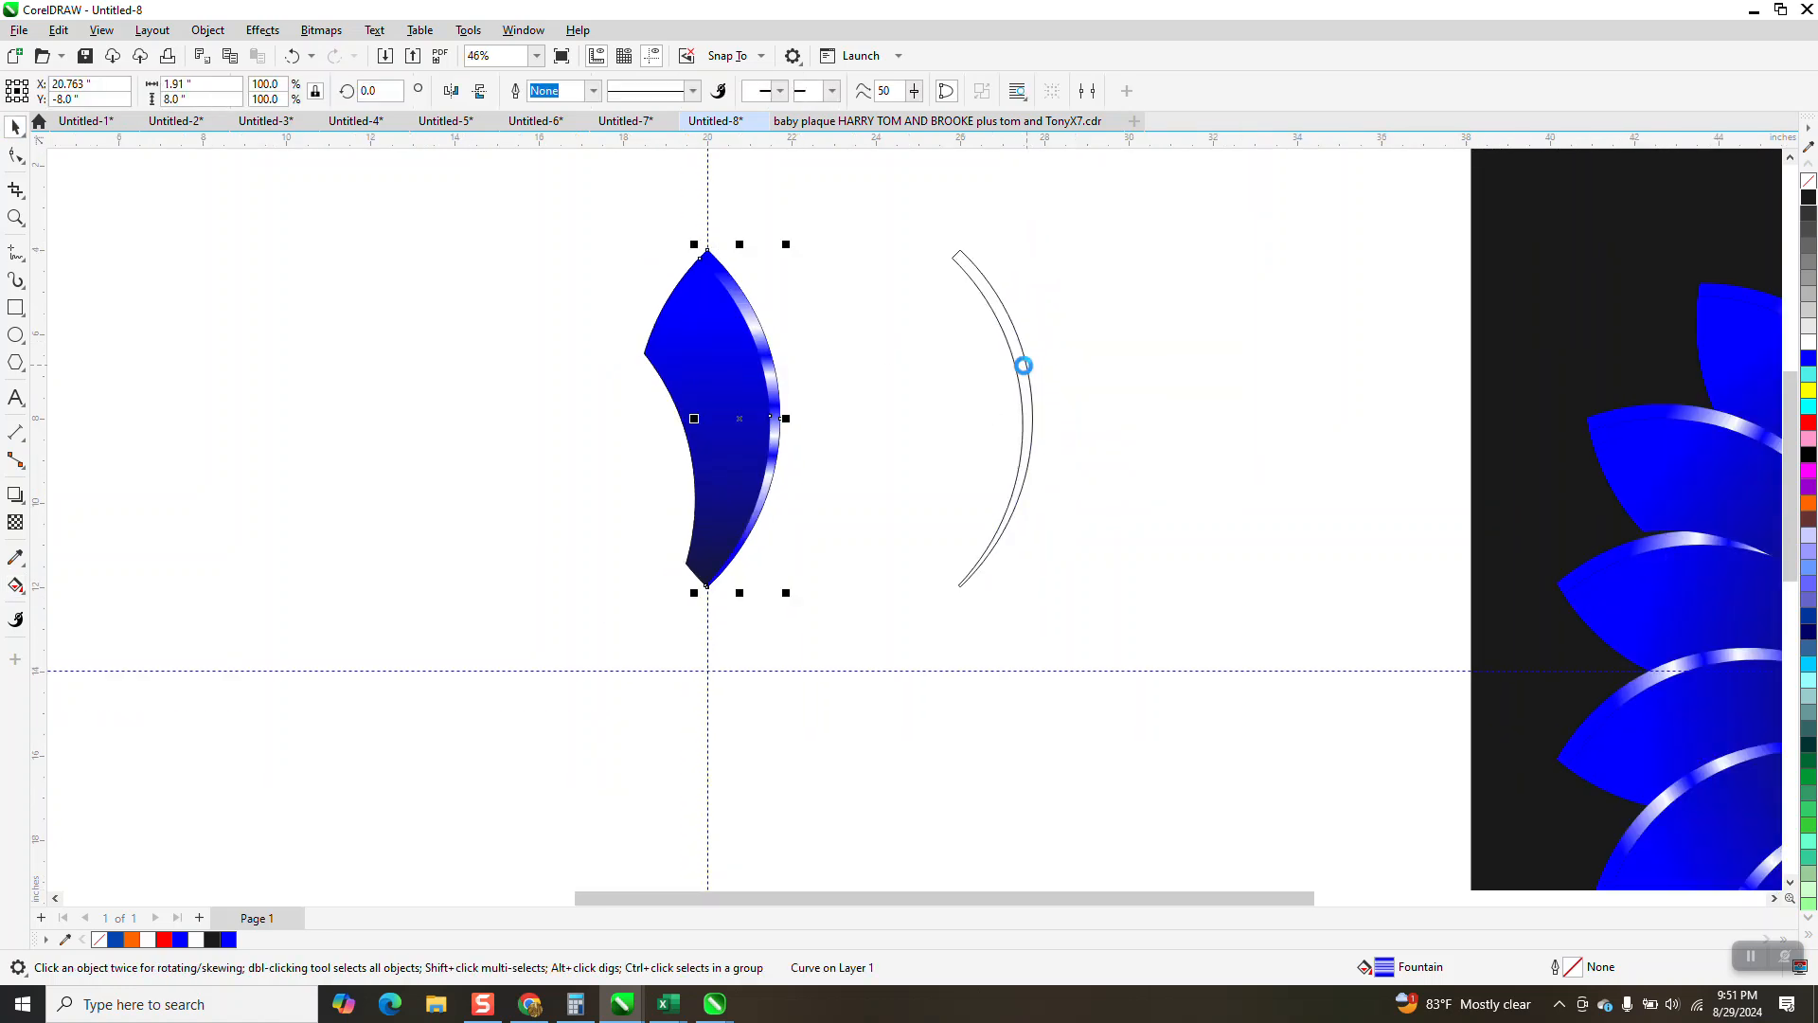
pyautogui.click(1037, 366)
pyautogui.click(1025, 370)
pyautogui.press('Delete')
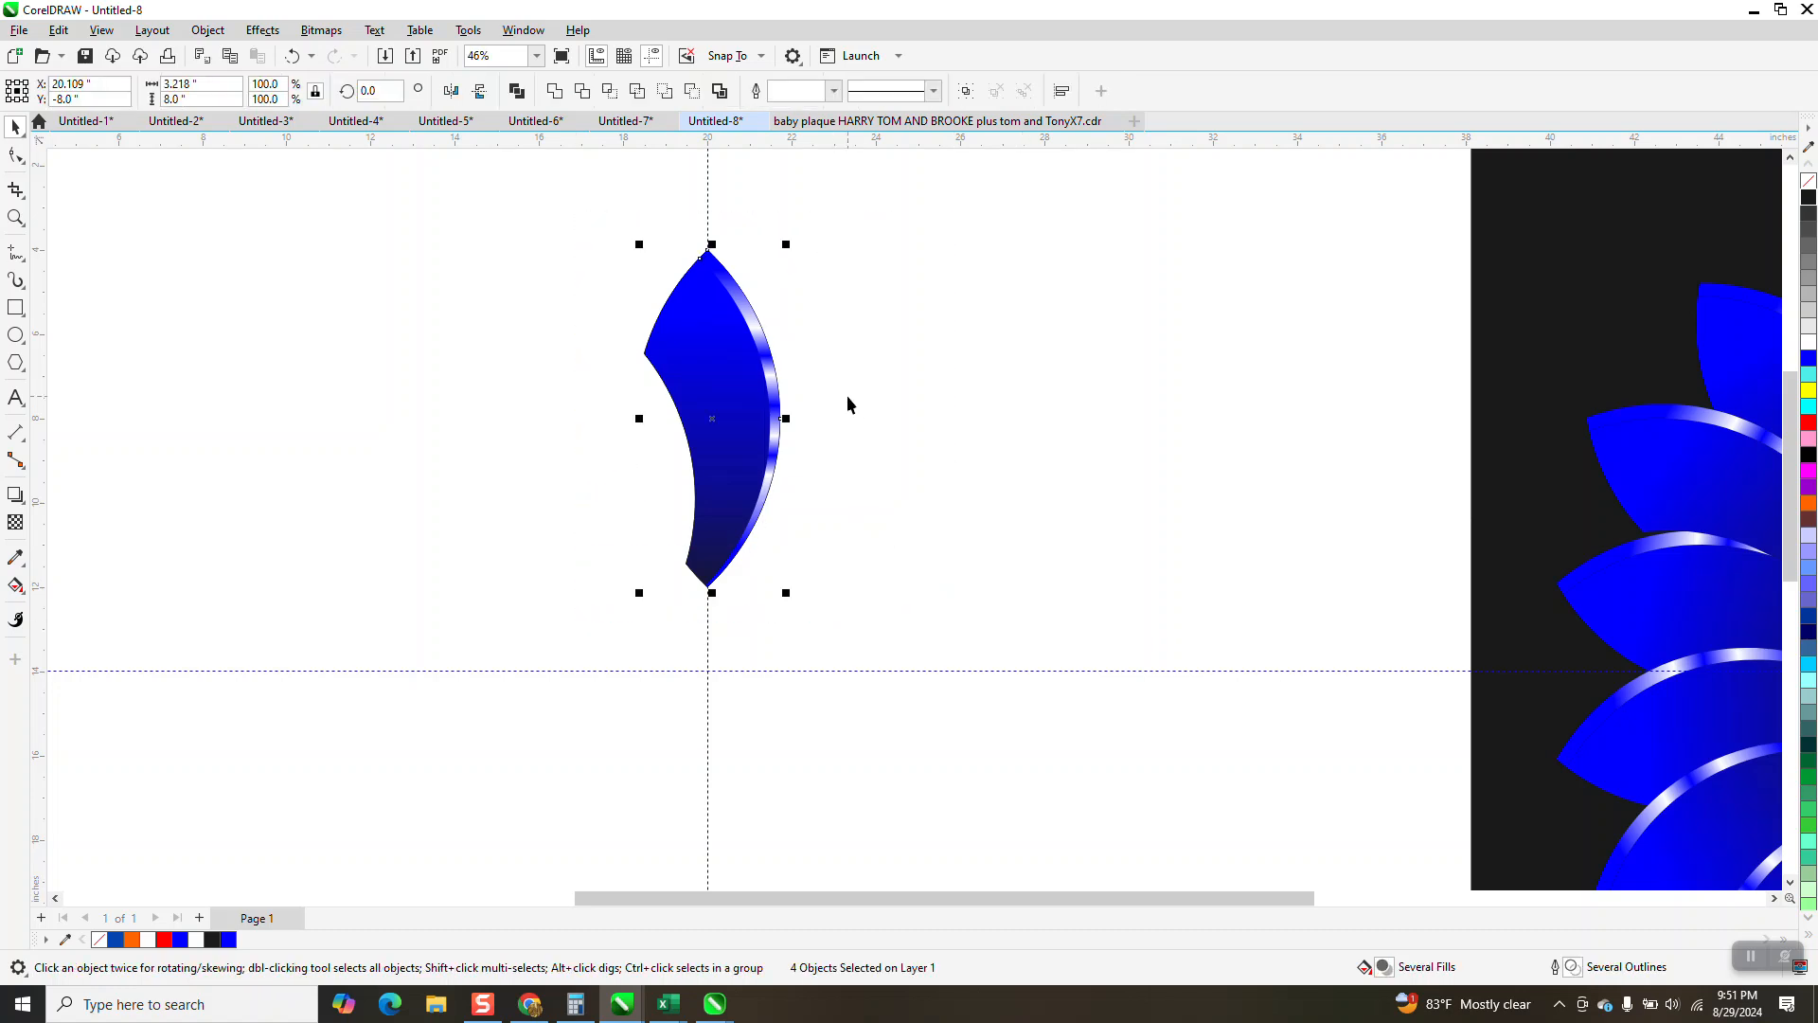
# Group all the petal pieces and create a copy rotated 20 degrees about the page centre.
pyautogui.hotkey('ctrl', 'g')
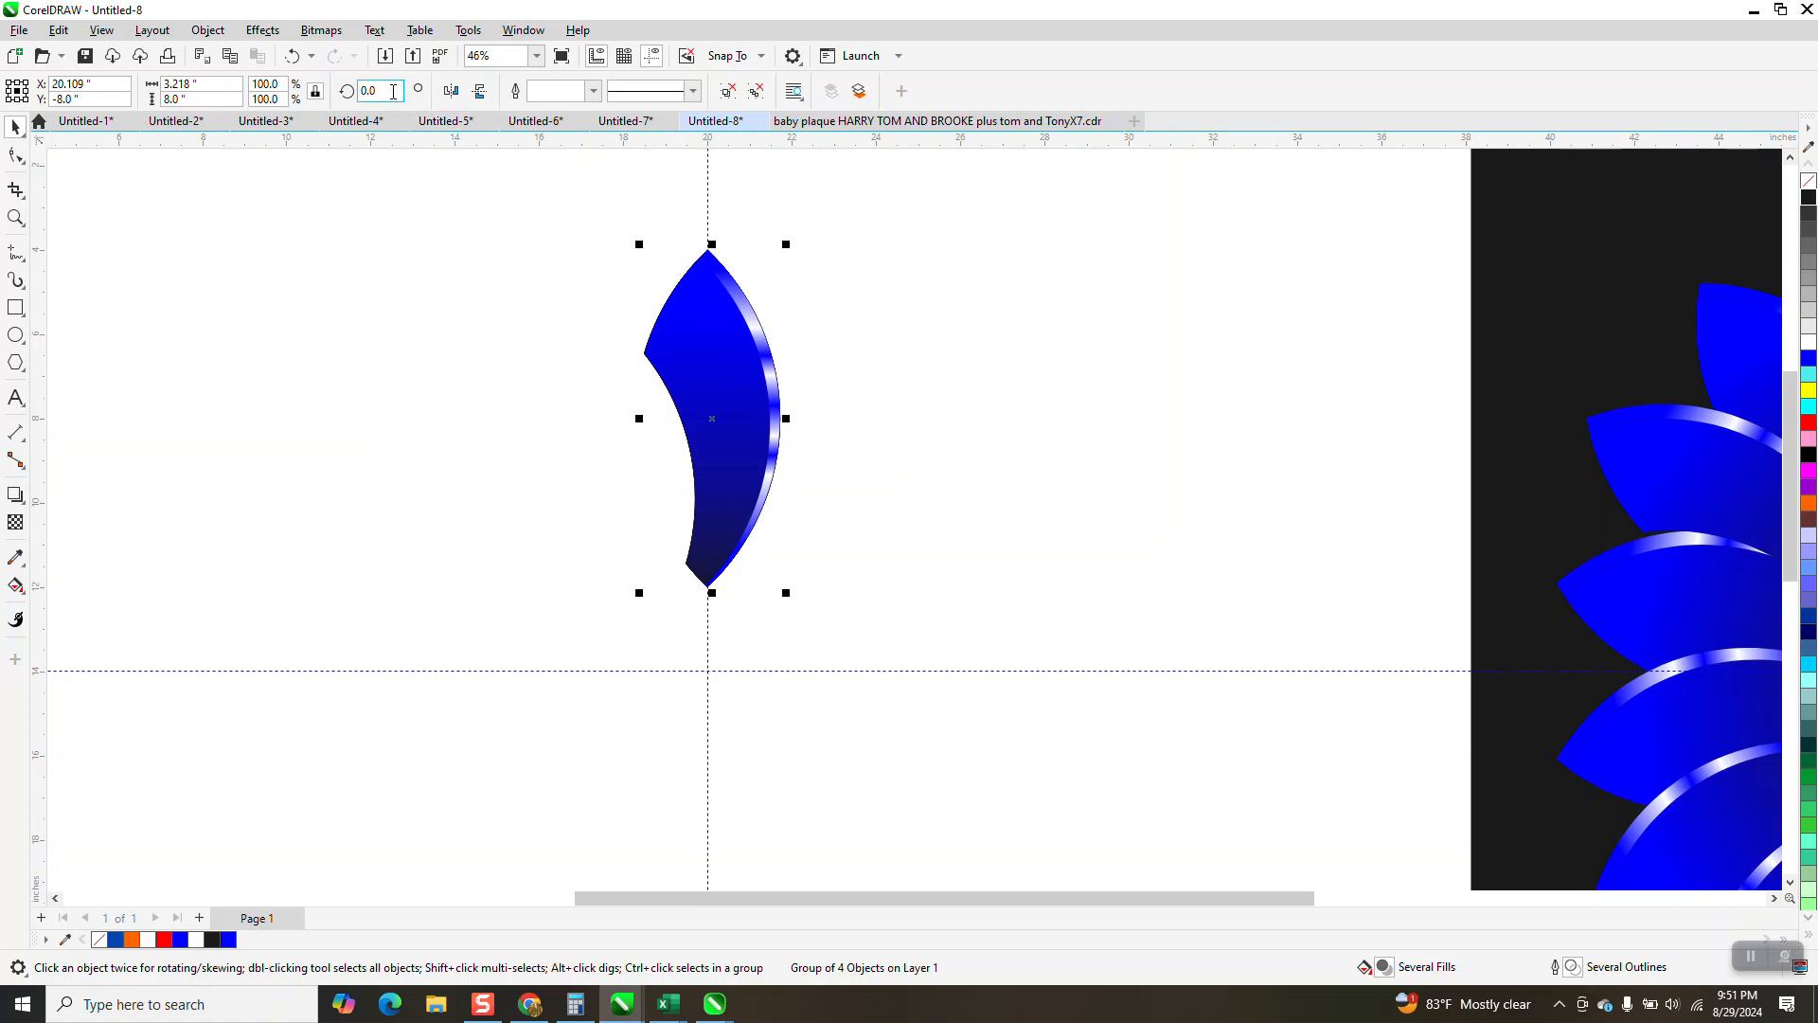
pyautogui.write('20')
pyautogui.press('Return')
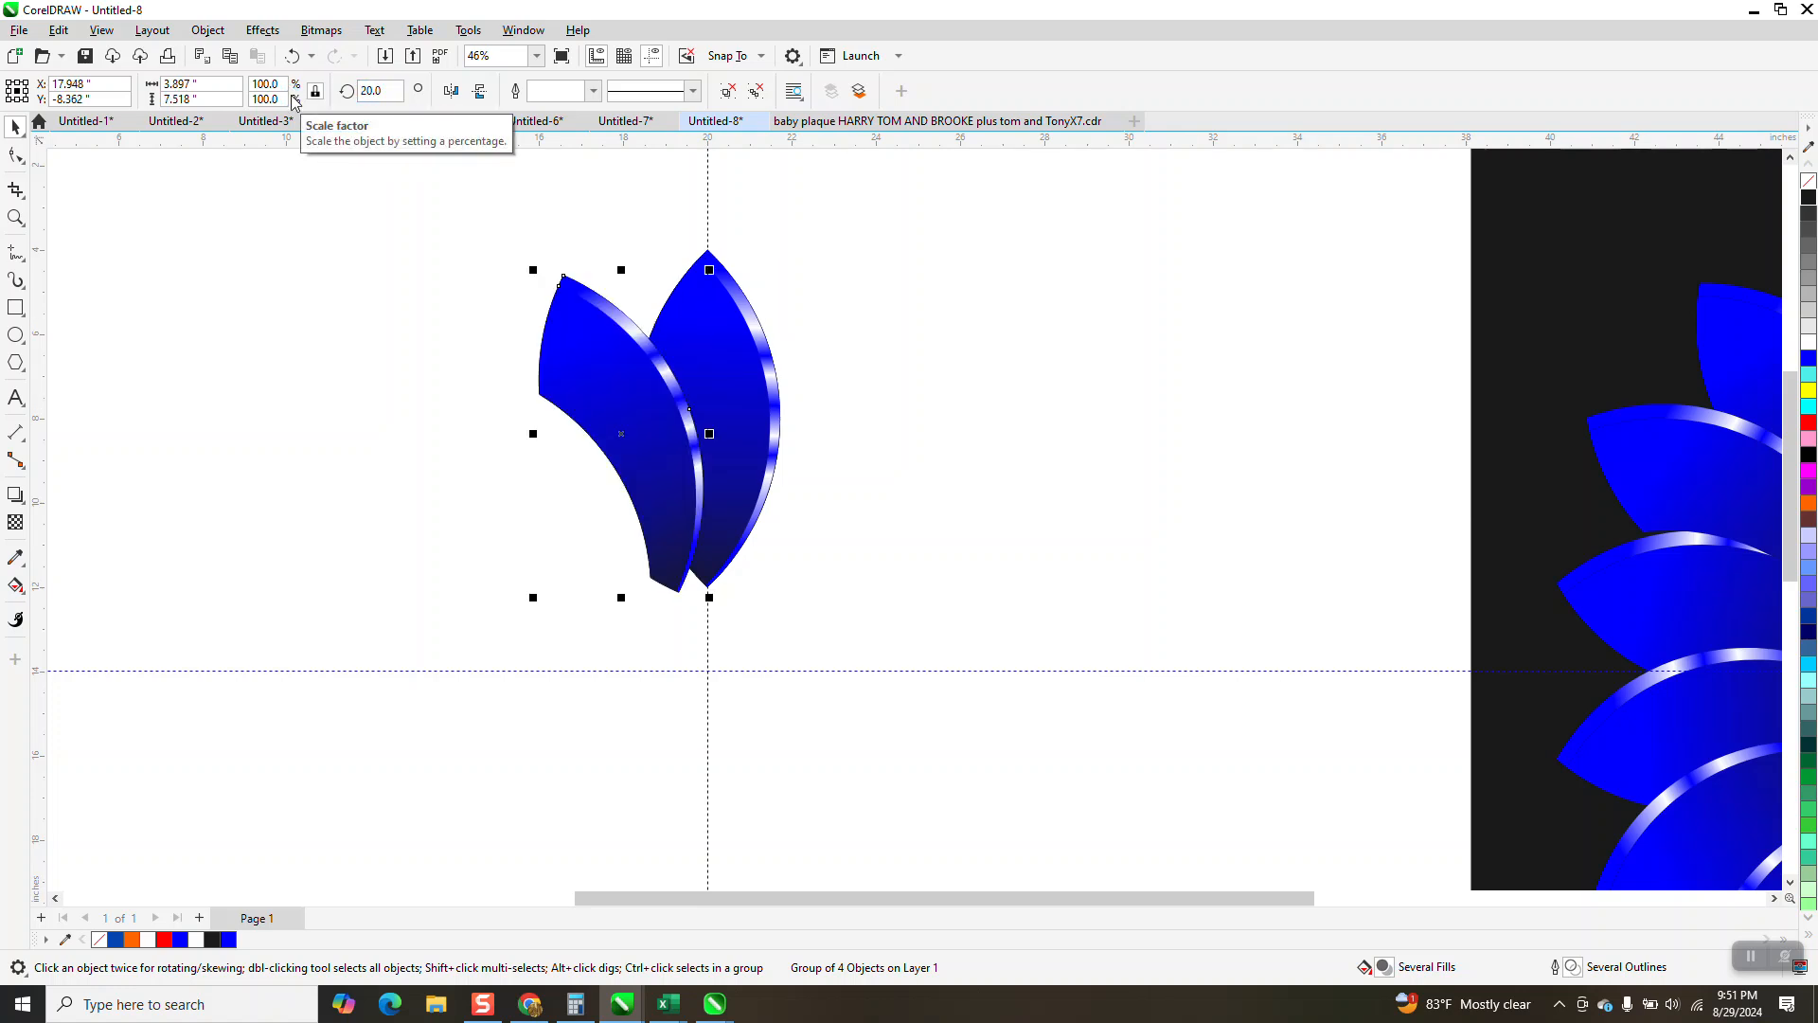
# Repeat the 20-degree rotated copy of the petal around the page centre until the last copy reaches 340 degrees and completes the ring.
pyautogui.hotkey('ctrl', 'r')
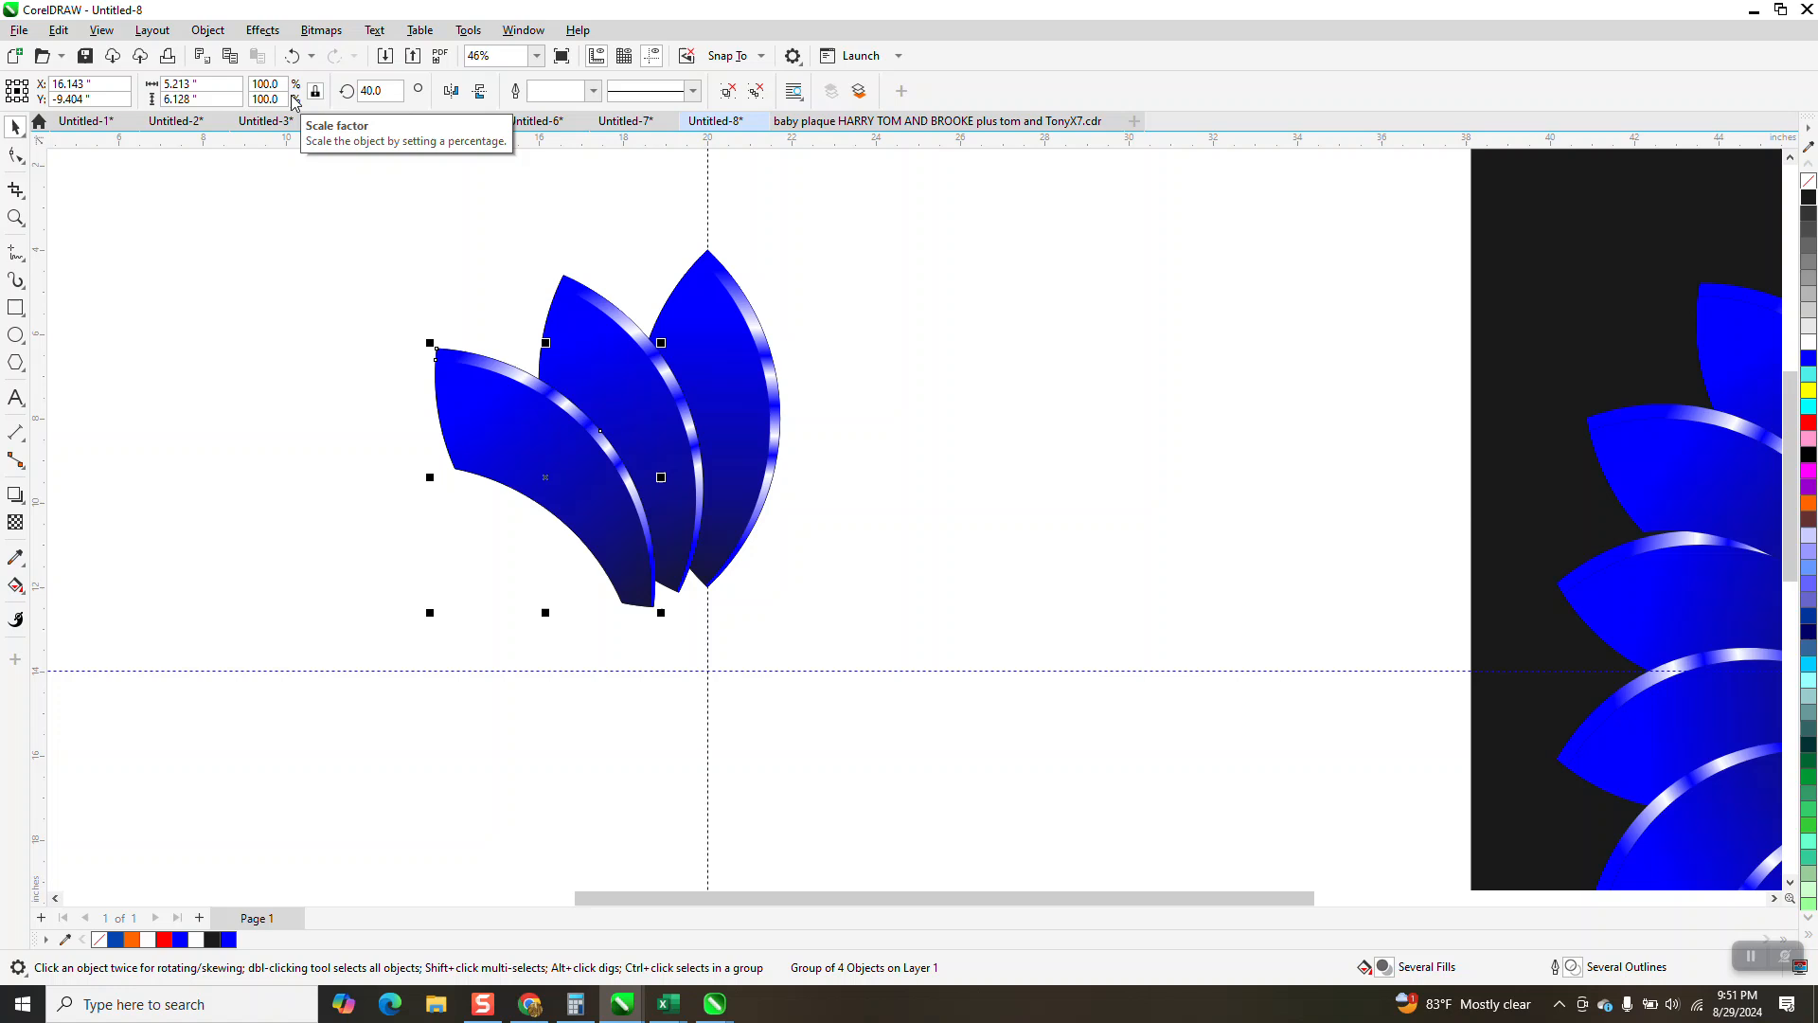
pyautogui.hotkey('ctrl', 'r')
pyautogui.hotkey('ctrl', 'r')
pyautogui.hotkey('ctrl', 'r')
pyautogui.hotkey('ctrl', 'r')
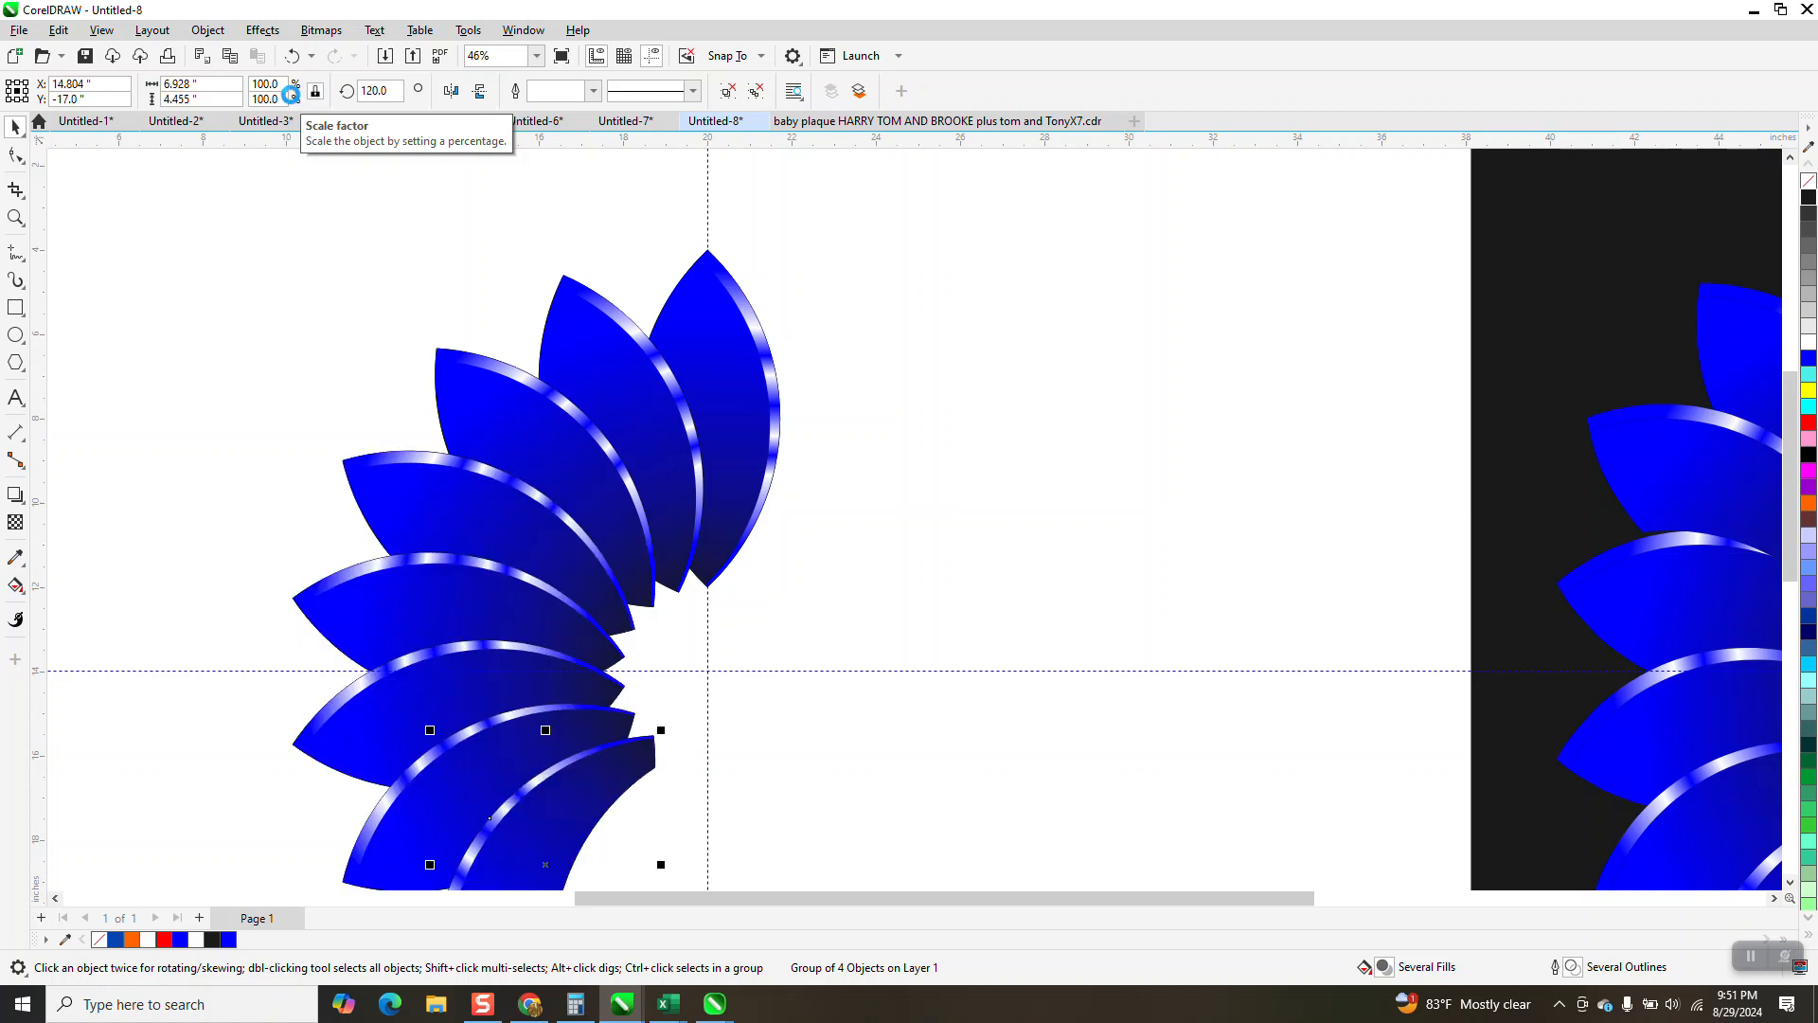
pyautogui.hotkey('ctrl', 'r')
pyautogui.hotkey('ctrl', 'r')
pyautogui.hotkey('ctrl', 'r')
pyautogui.hotkey('ctrl', 'r')
pyautogui.hotkey('ctrl', 'r')
pyautogui.hotkey('ctrl', 'r')
pyautogui.hotkey('ctrl', 'r')
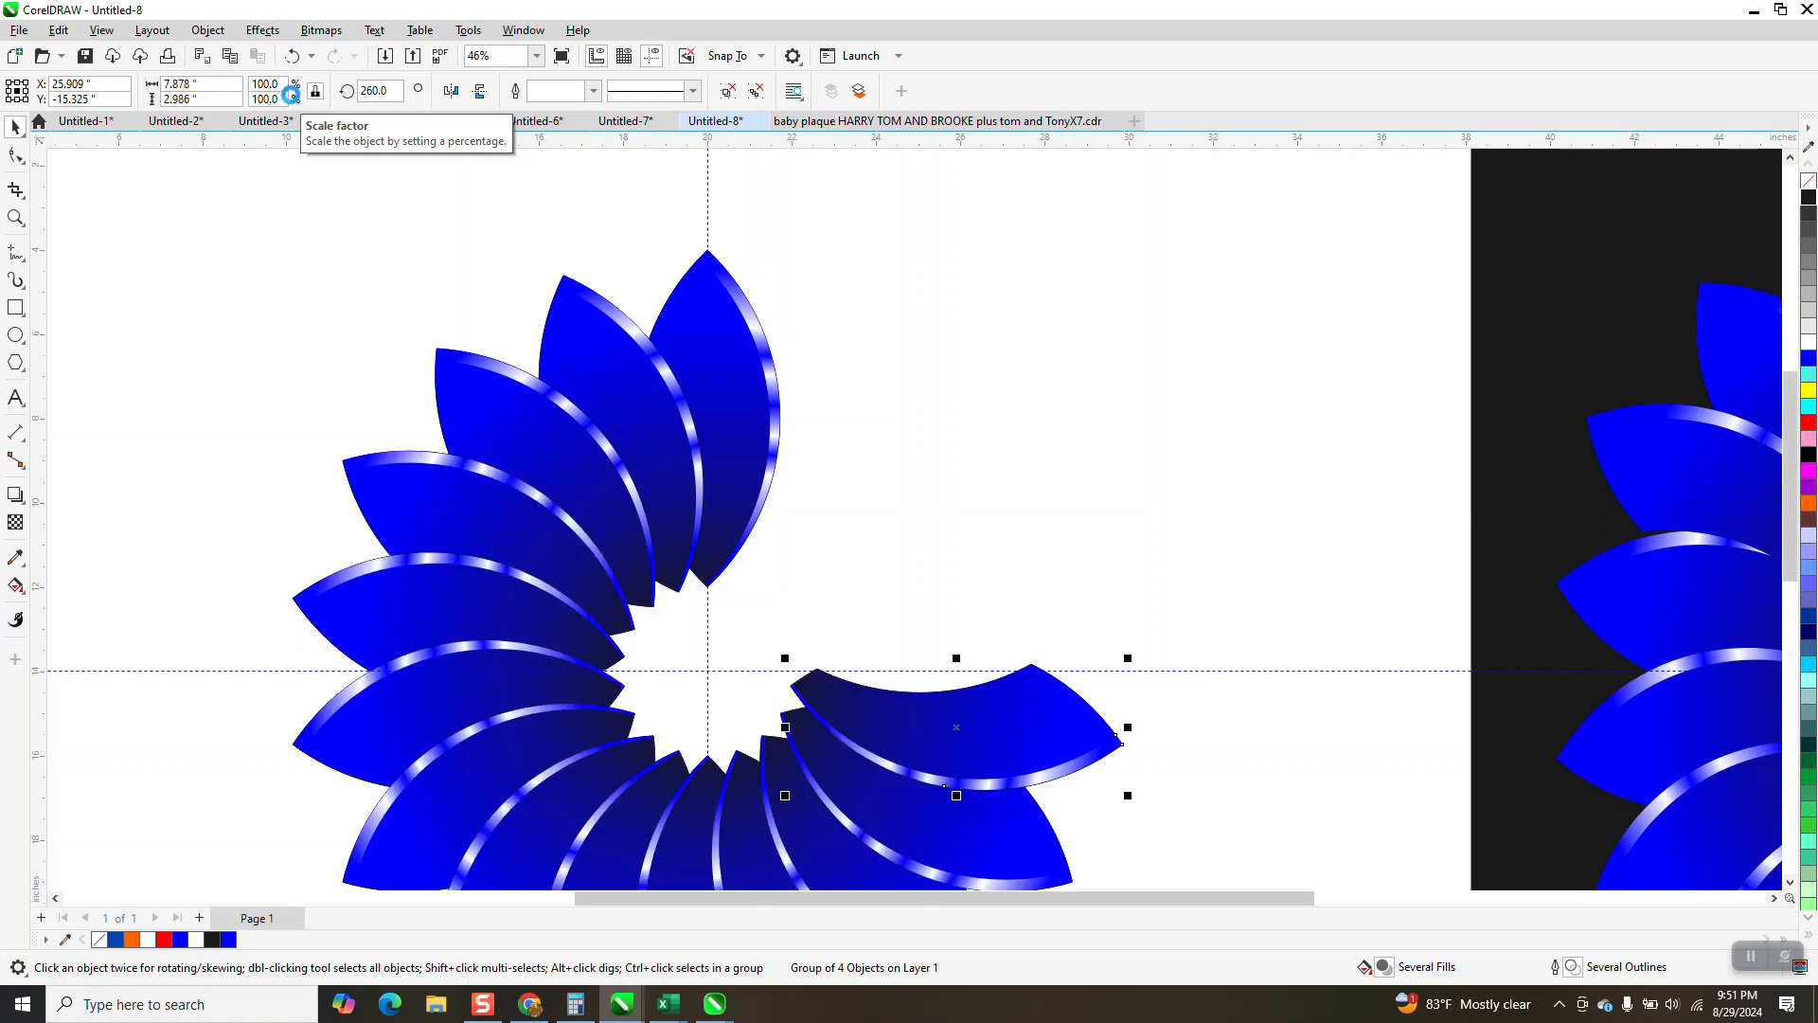
pyautogui.hotkey('ctrl', 'r')
pyautogui.hotkey('ctrl', 'r')
pyautogui.hotkey('ctrl', 'r')
pyautogui.hotkey('ctrl', 'r')
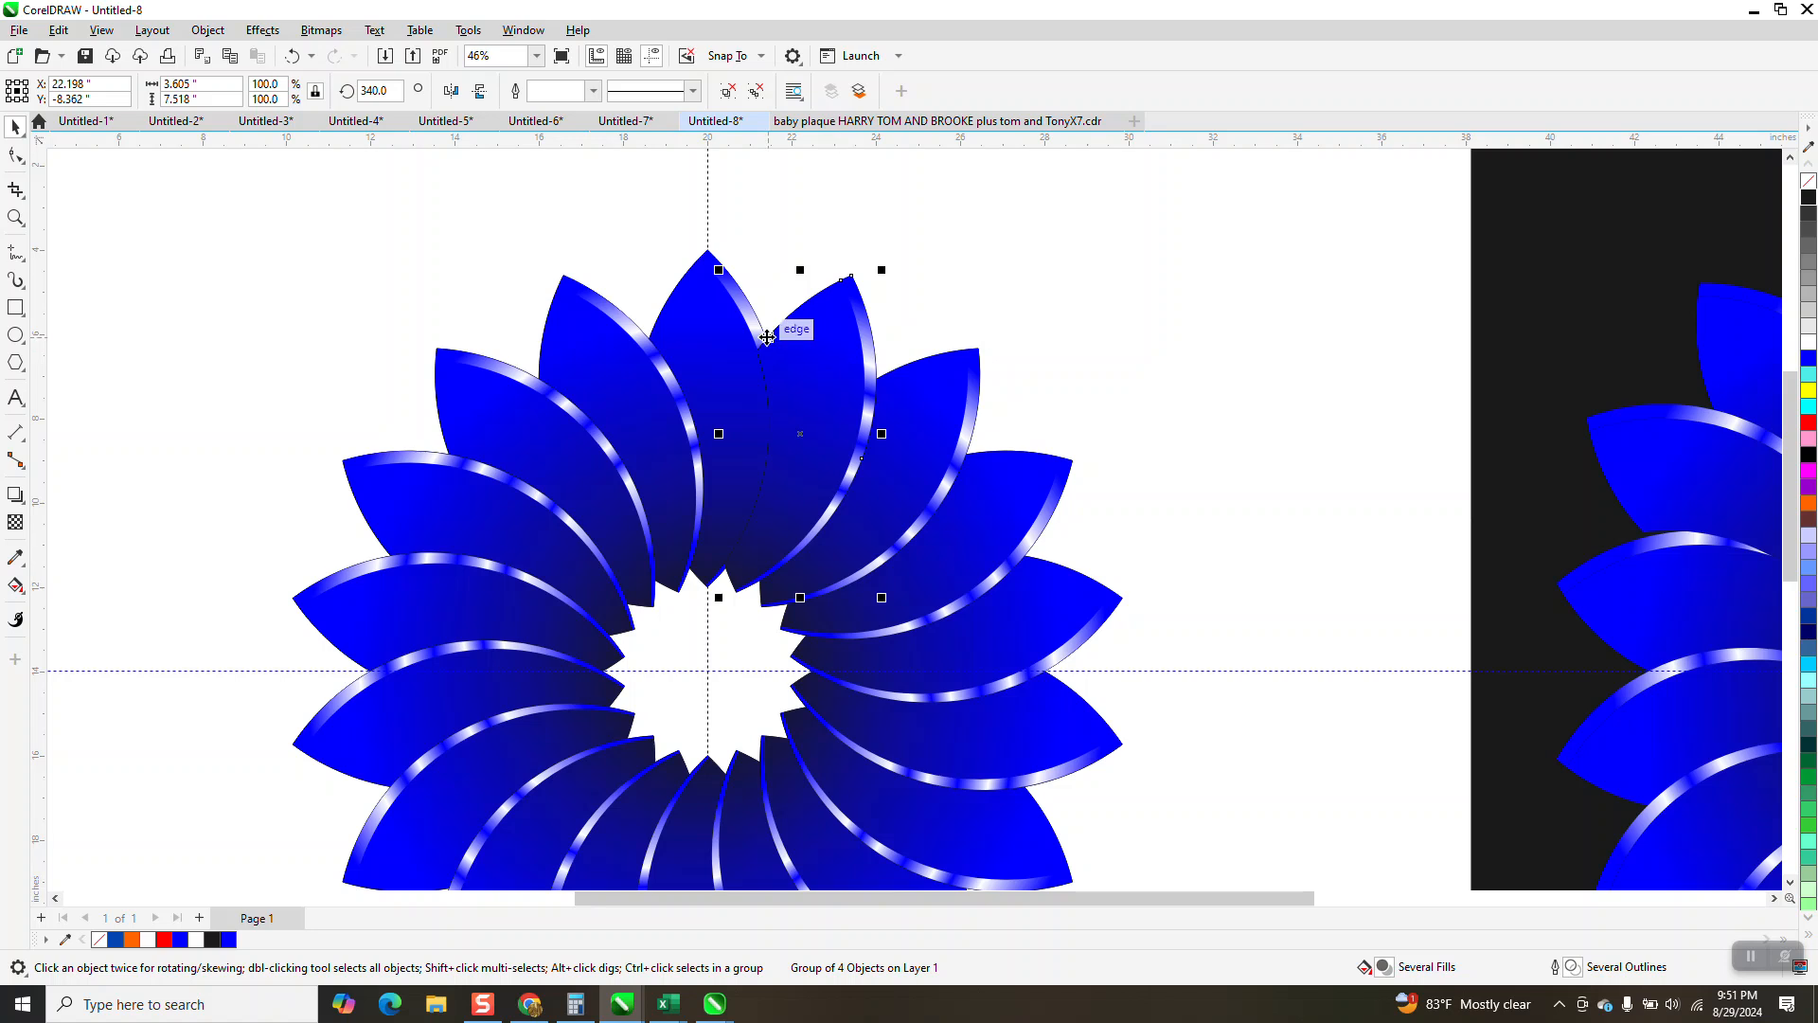
# Ungroup the original upright petal and bring its white-highlighted crescent to the front, over the neighbouring petal.
pyautogui.click(791, 257)
pyautogui.click(734, 301)
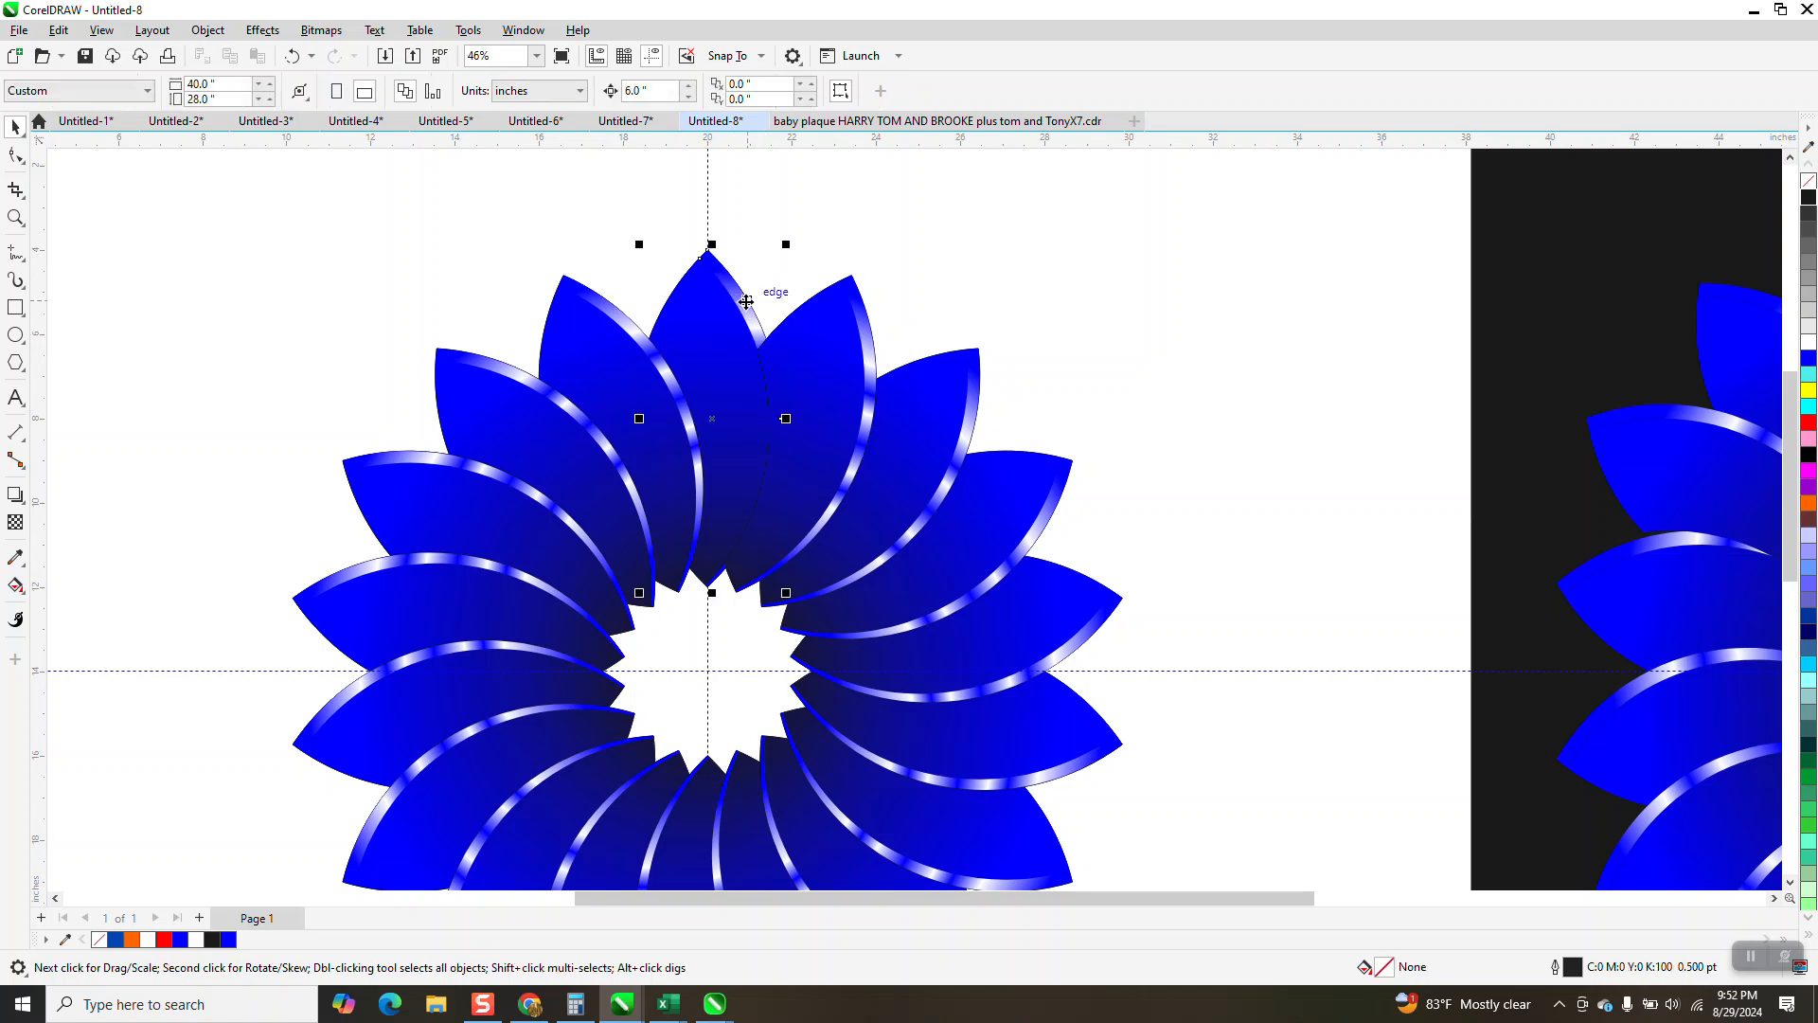
pyautogui.click(207, 30)
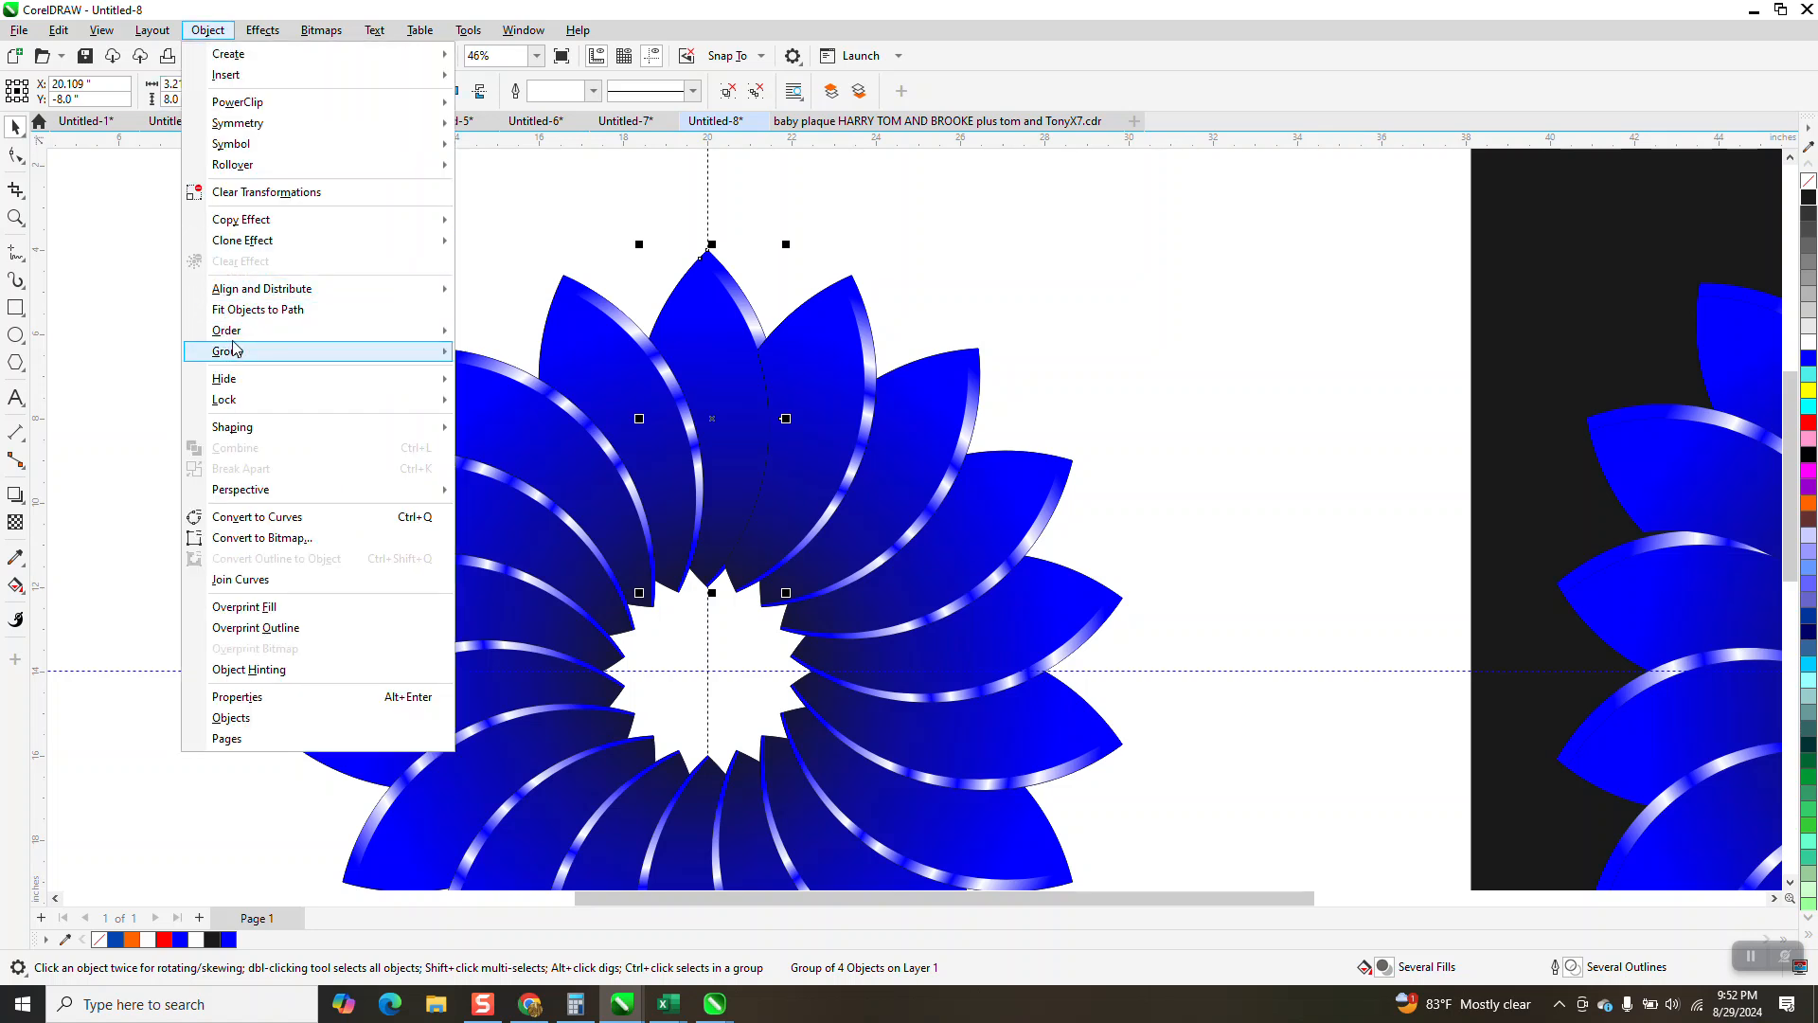
pyautogui.moveTo(230, 351)
pyautogui.click(520, 396)
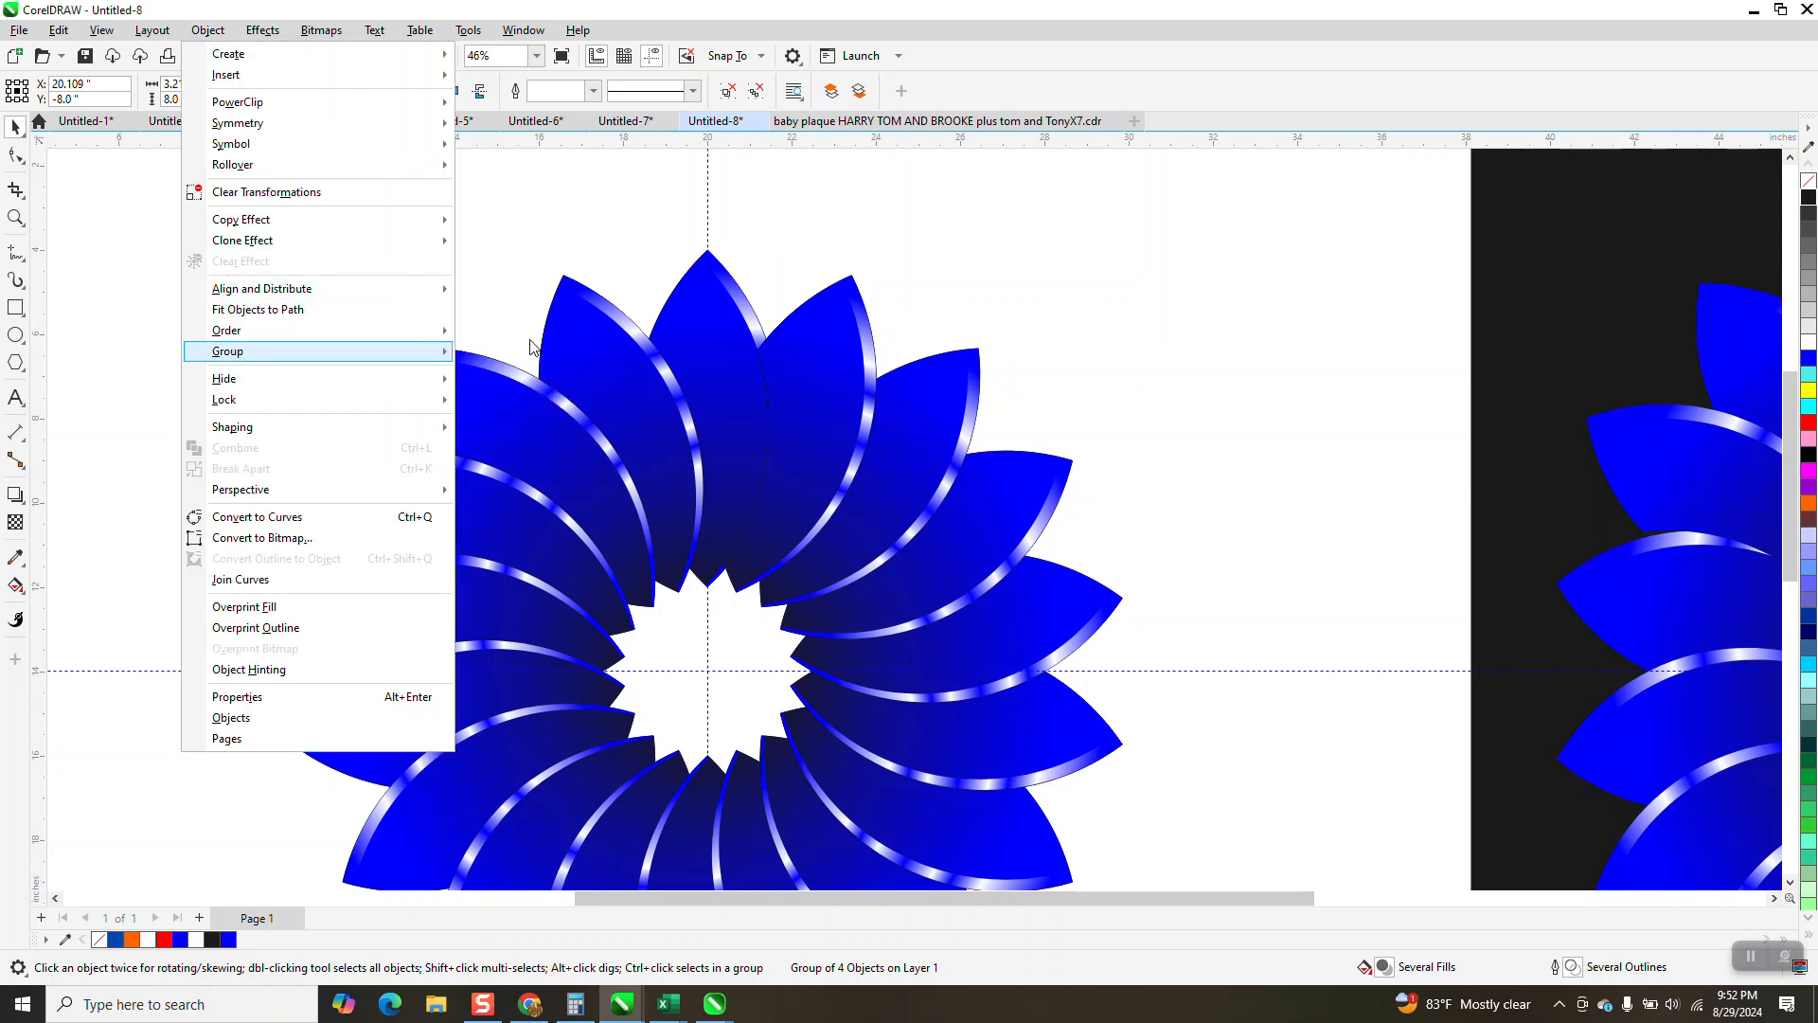
pyautogui.click(732, 293)
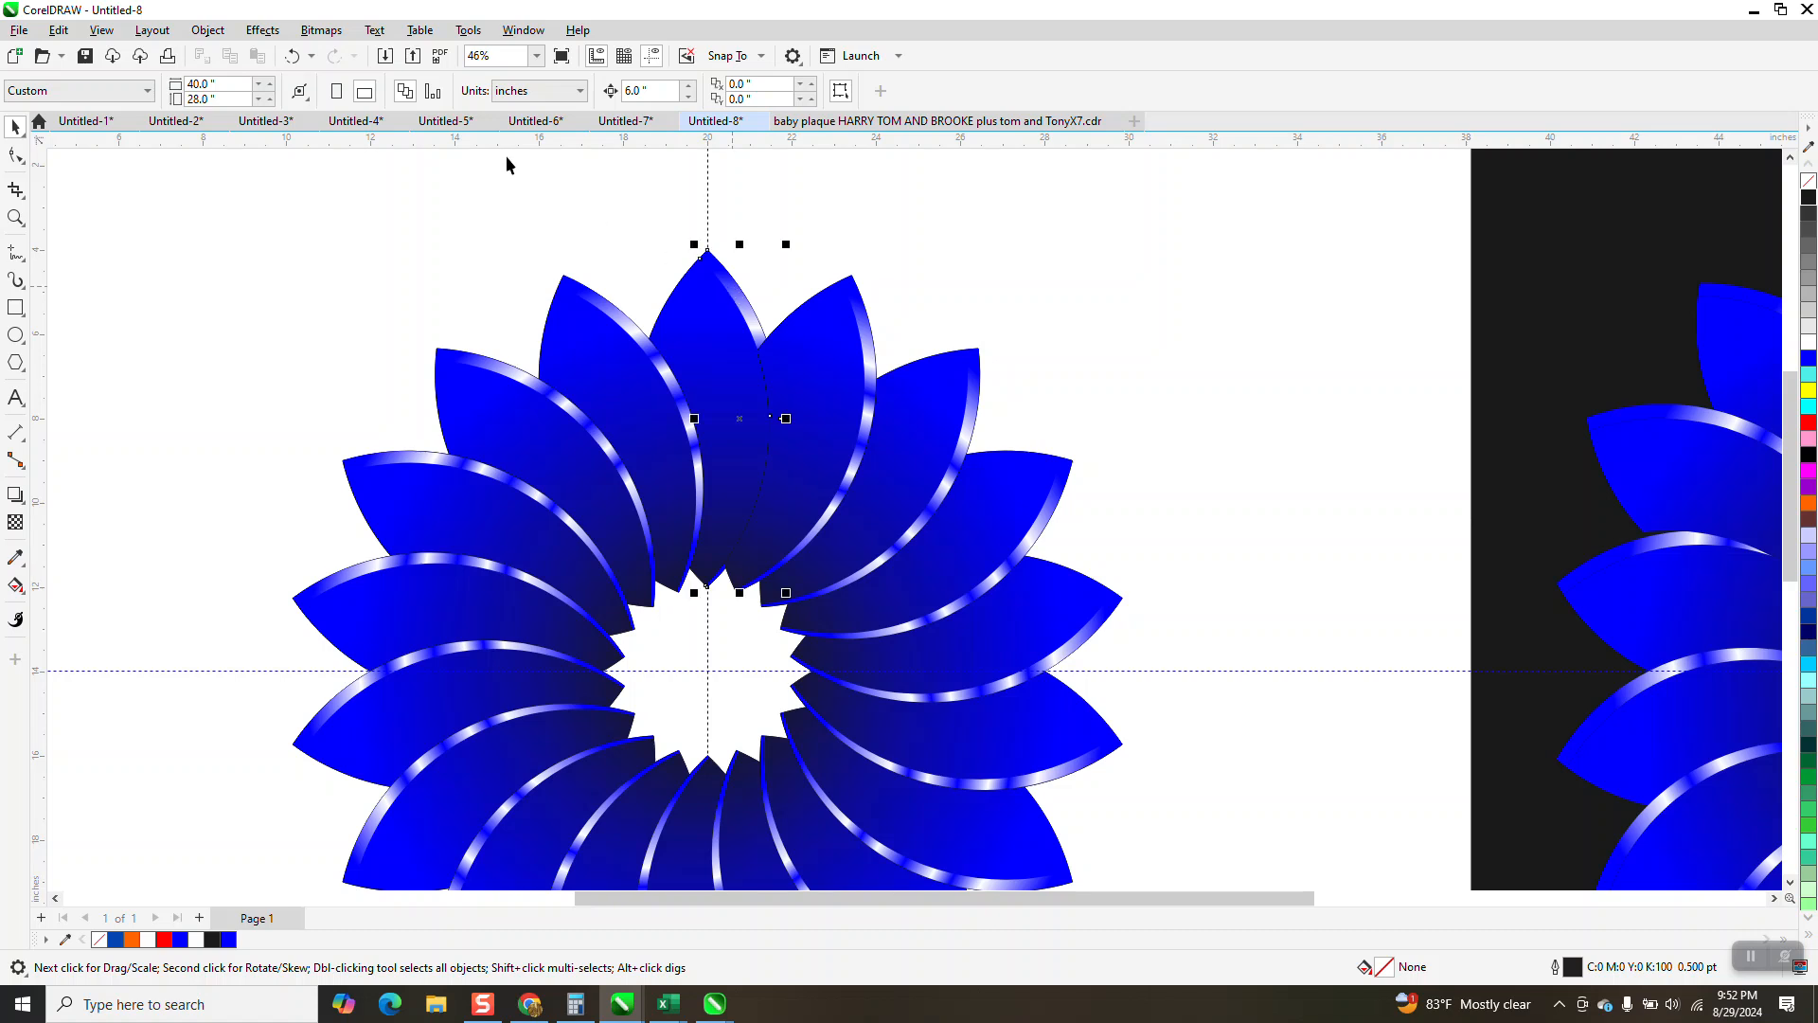
pyautogui.click(210, 31)
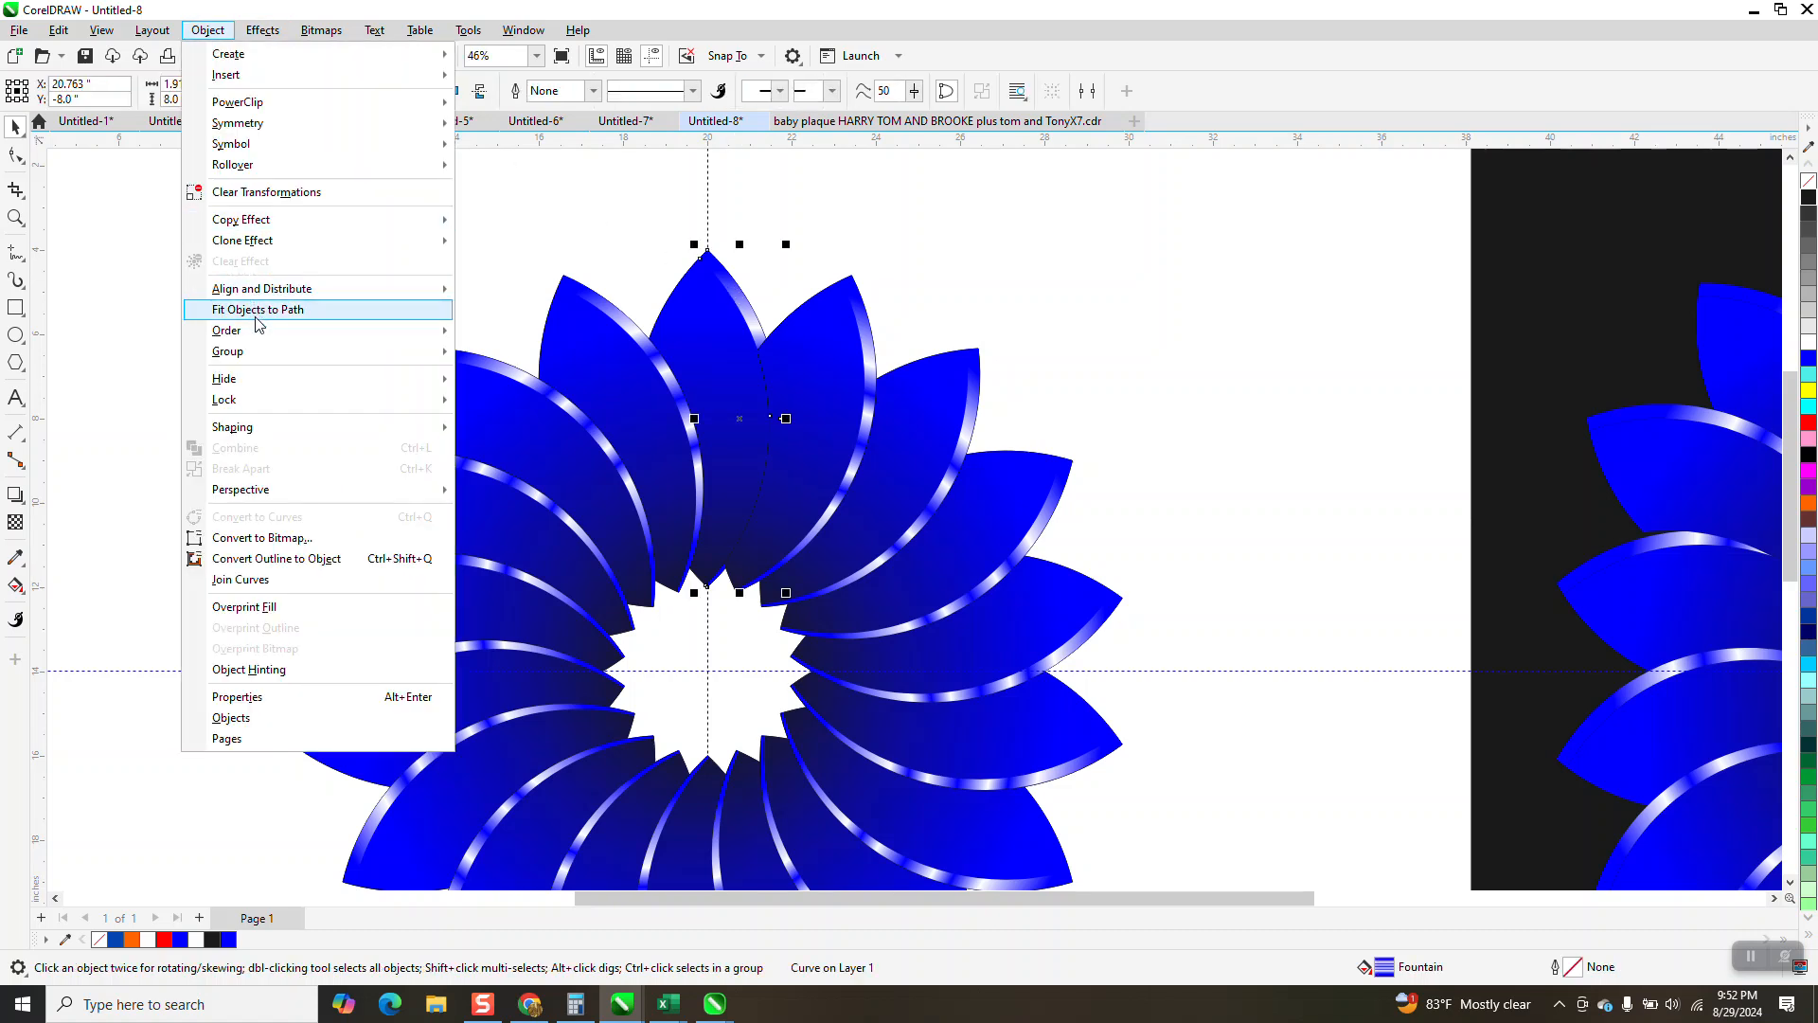
pyautogui.moveTo(341, 330)
pyautogui.click(525, 333)
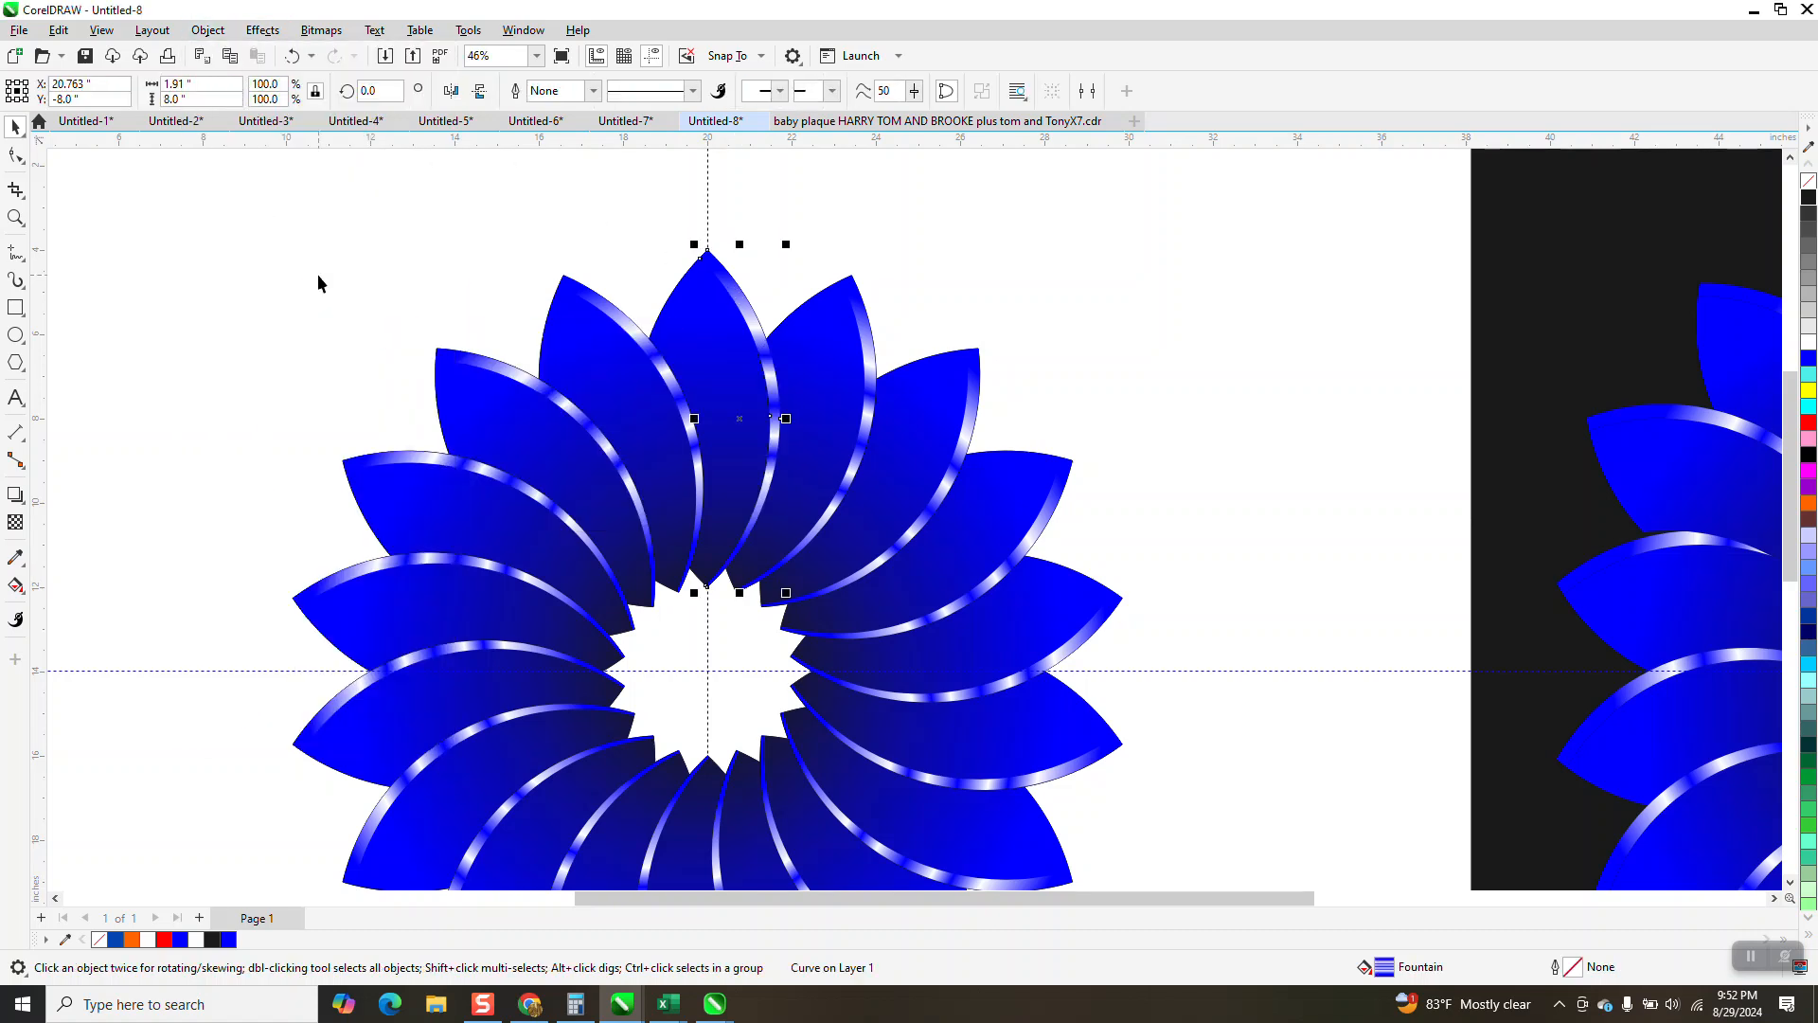
pyautogui.click(1093, 292)
# Move the dark background rectangle from the reference flower to behind the new flower.
pyautogui.scroll(-1, 1041, 355)
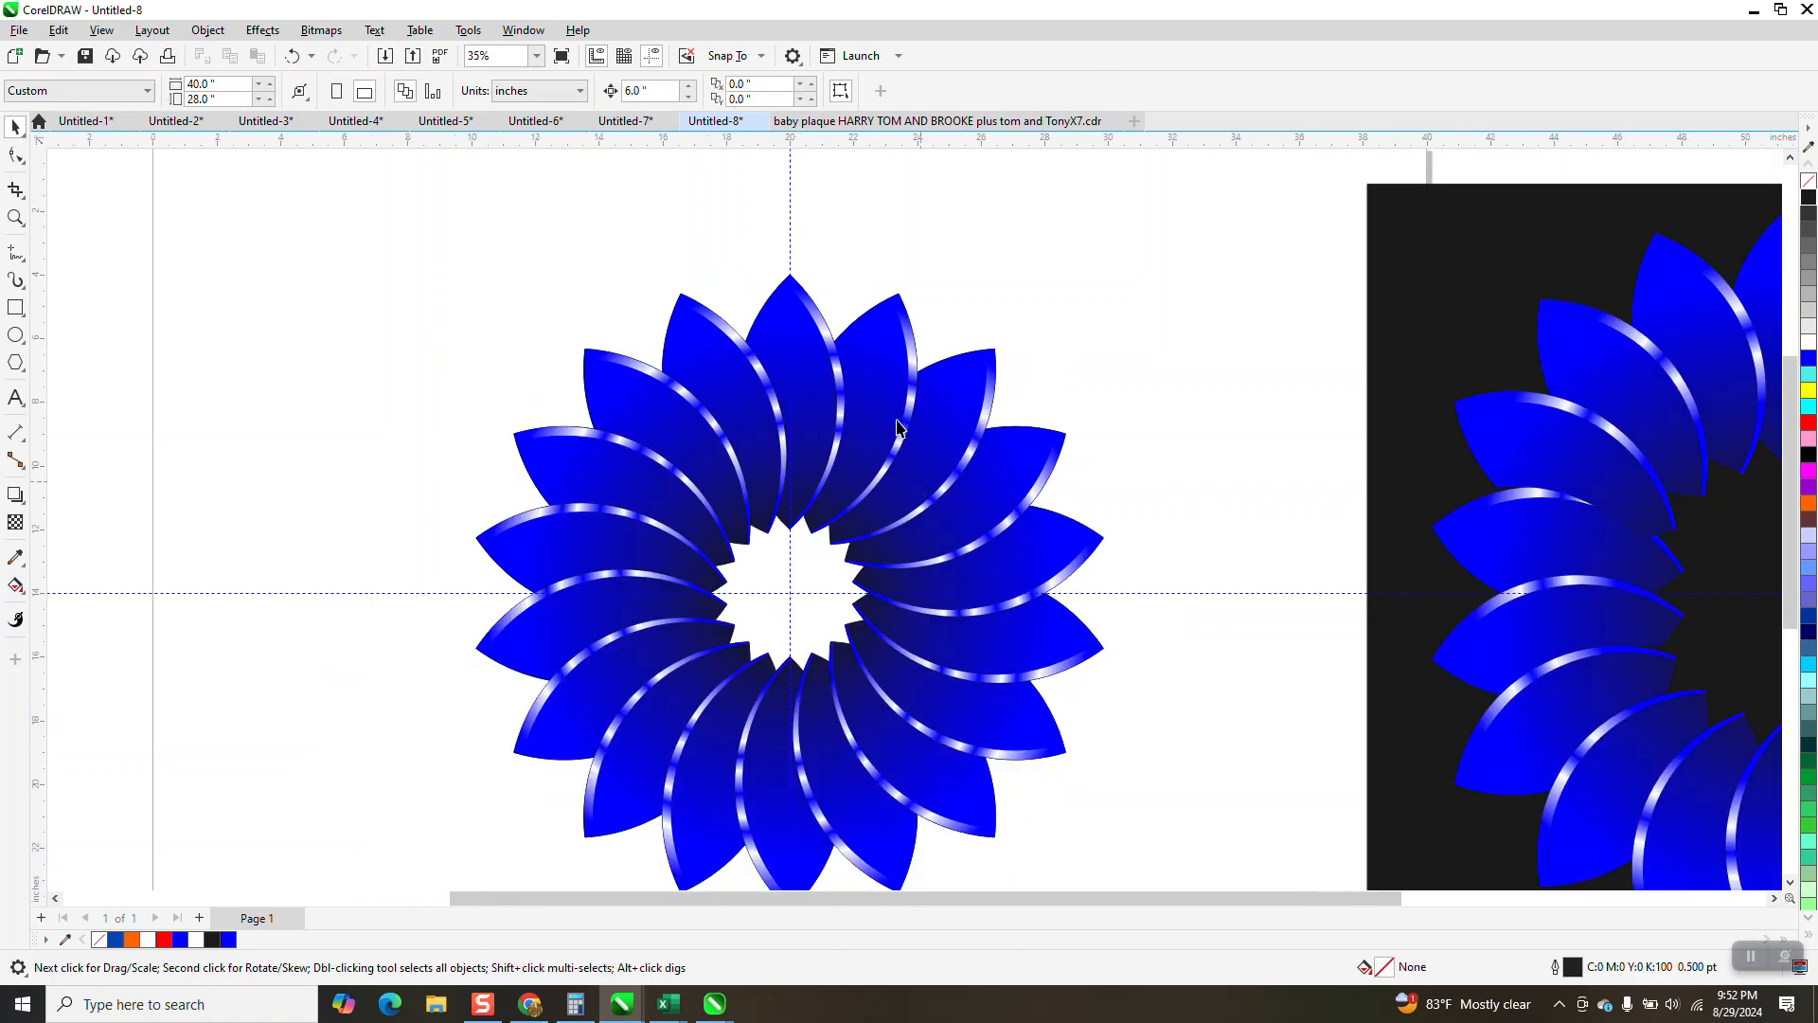
pyautogui.scroll(-1, 1379, 406)
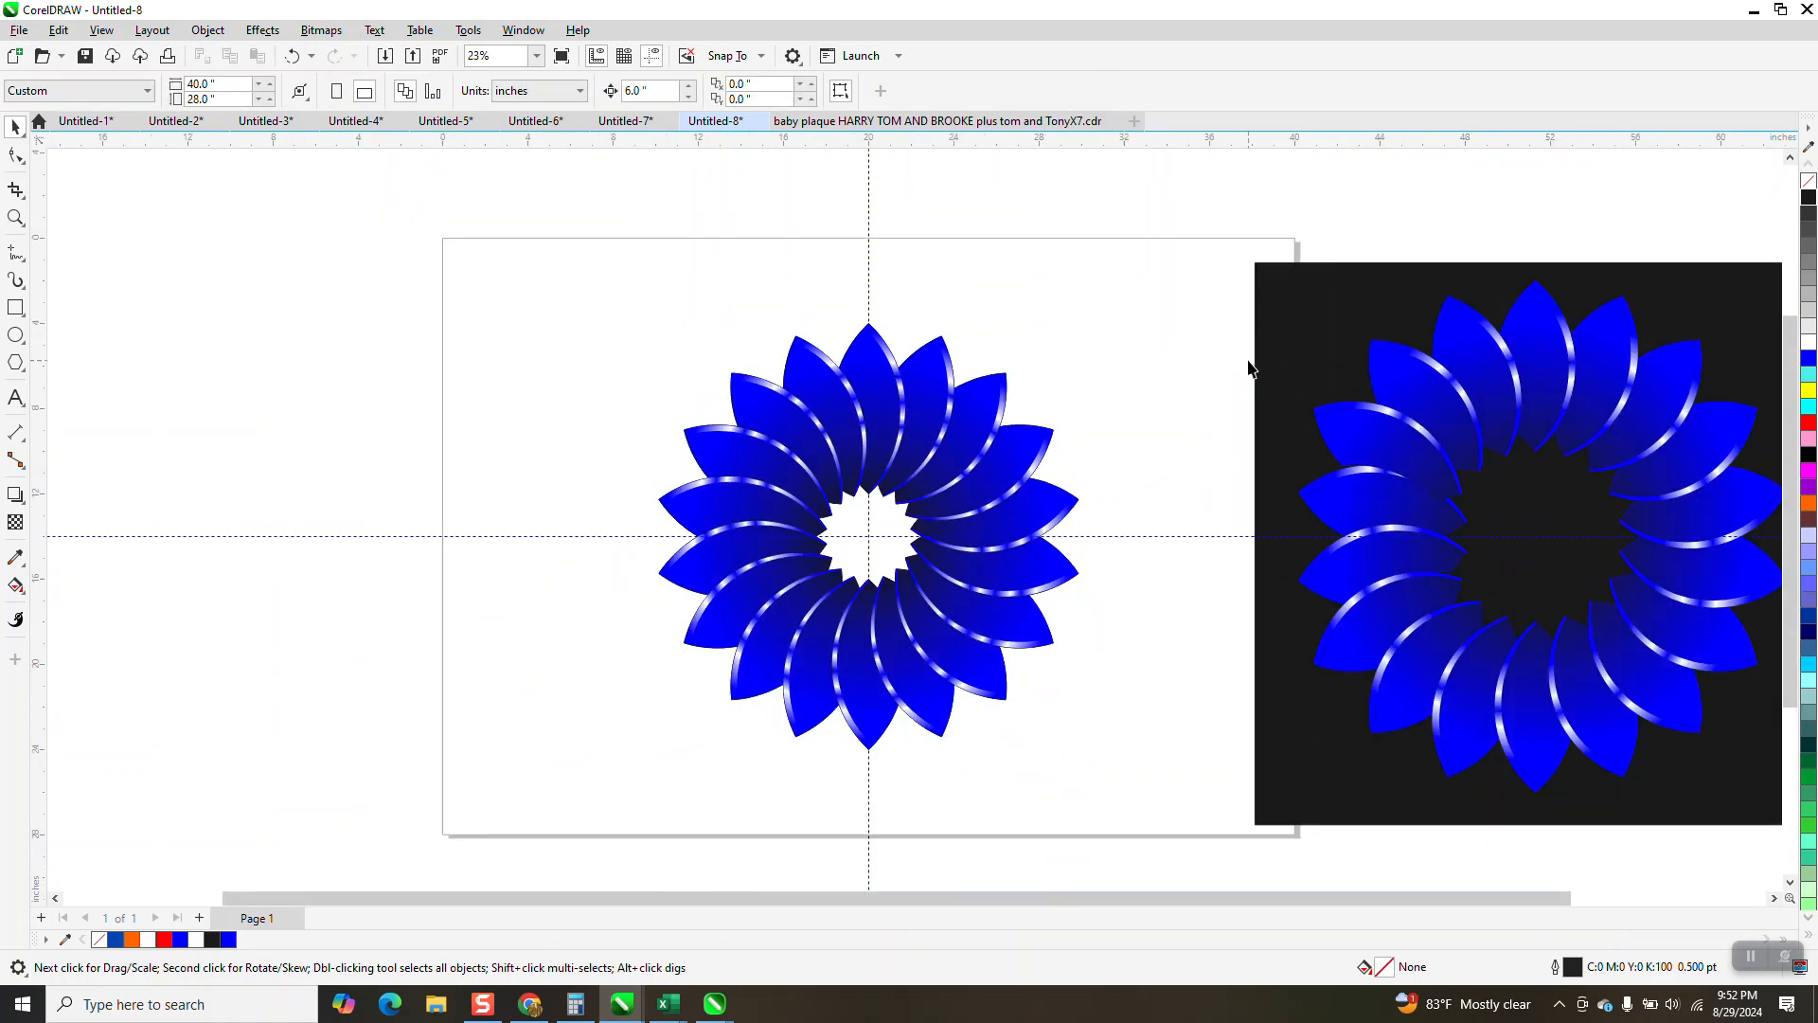
pyautogui.moveTo(660, 322); pyautogui.dragTo(1179, 739)
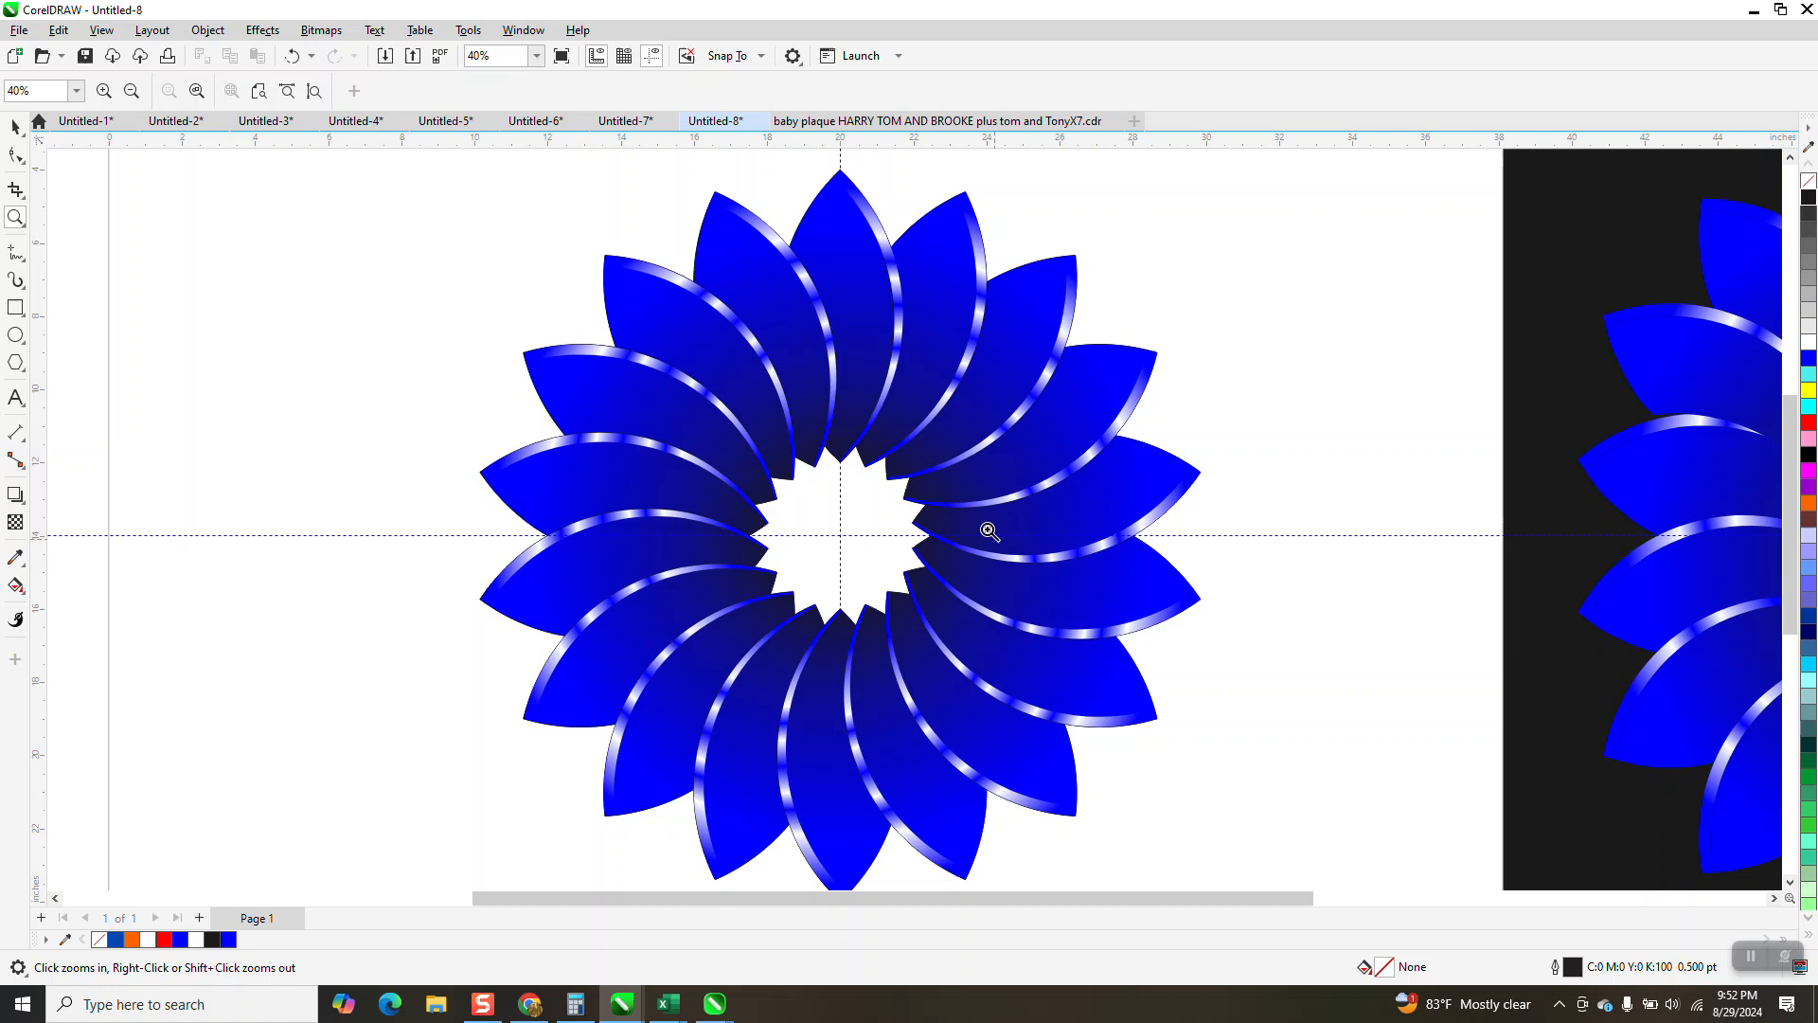
pyautogui.rightClick(935, 485)
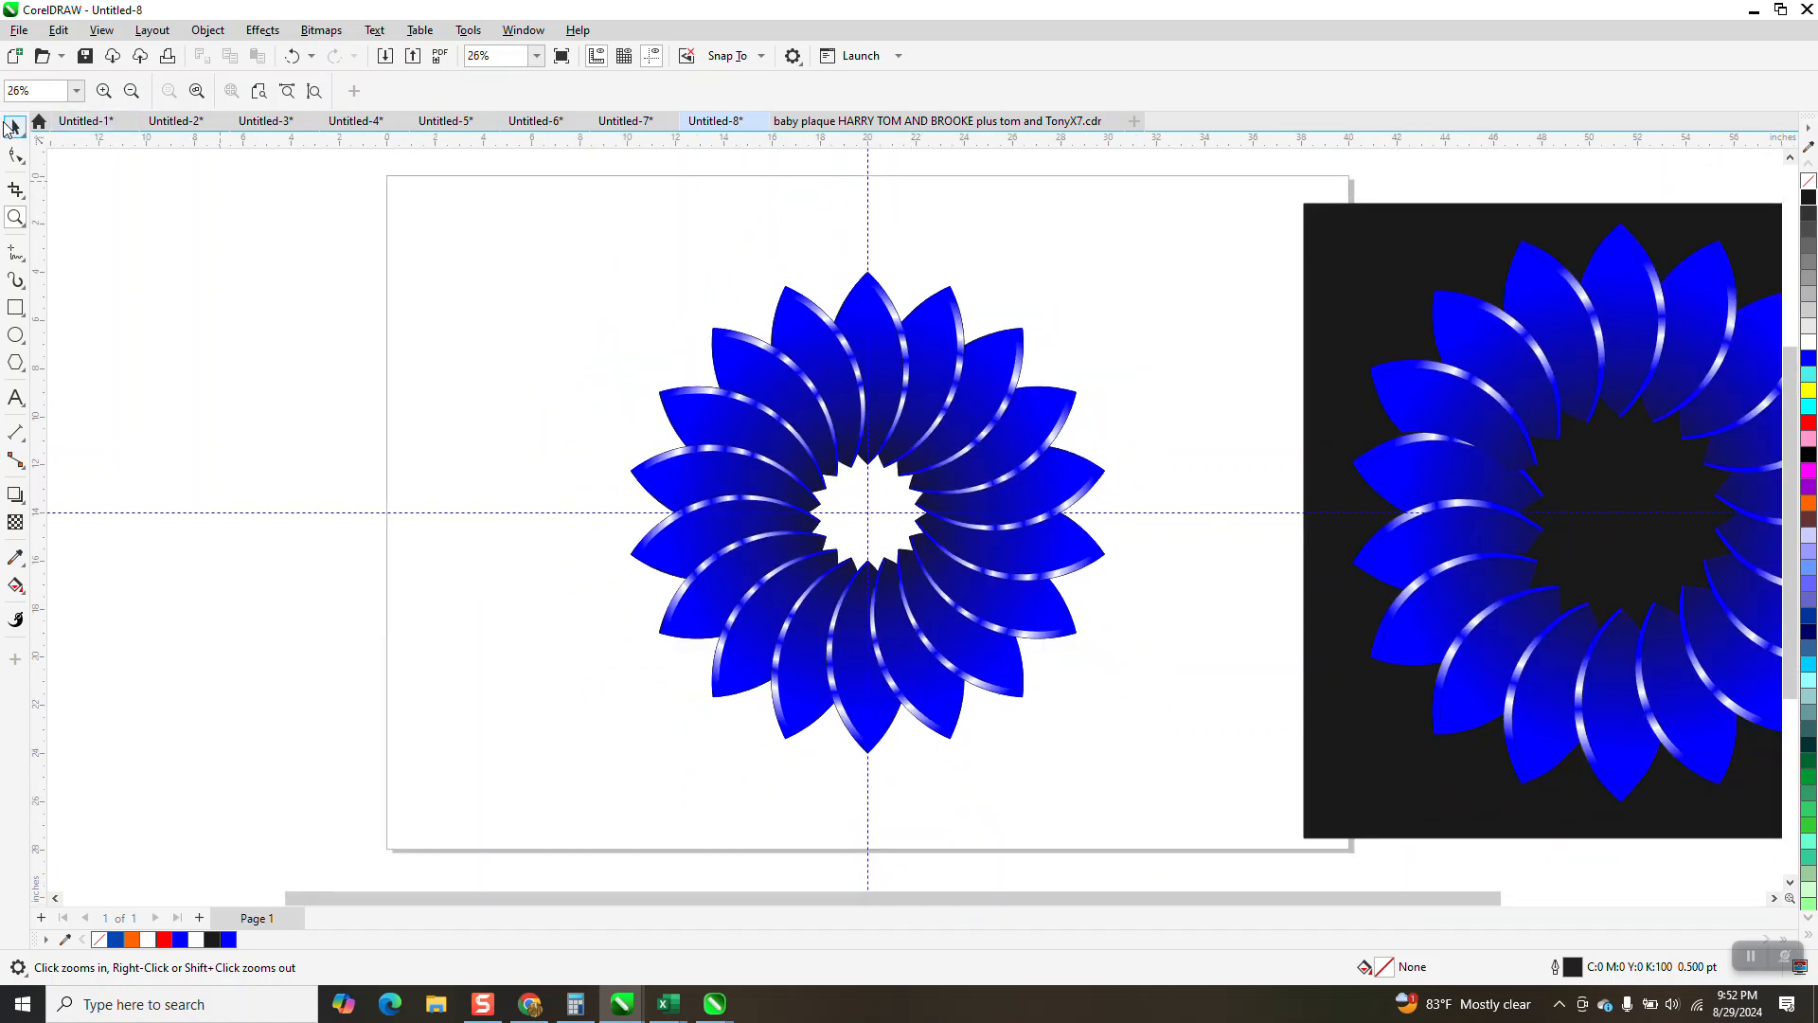
pyautogui.press('space')
pyautogui.moveTo(1353, 412); pyautogui.dragTo(601, 411)
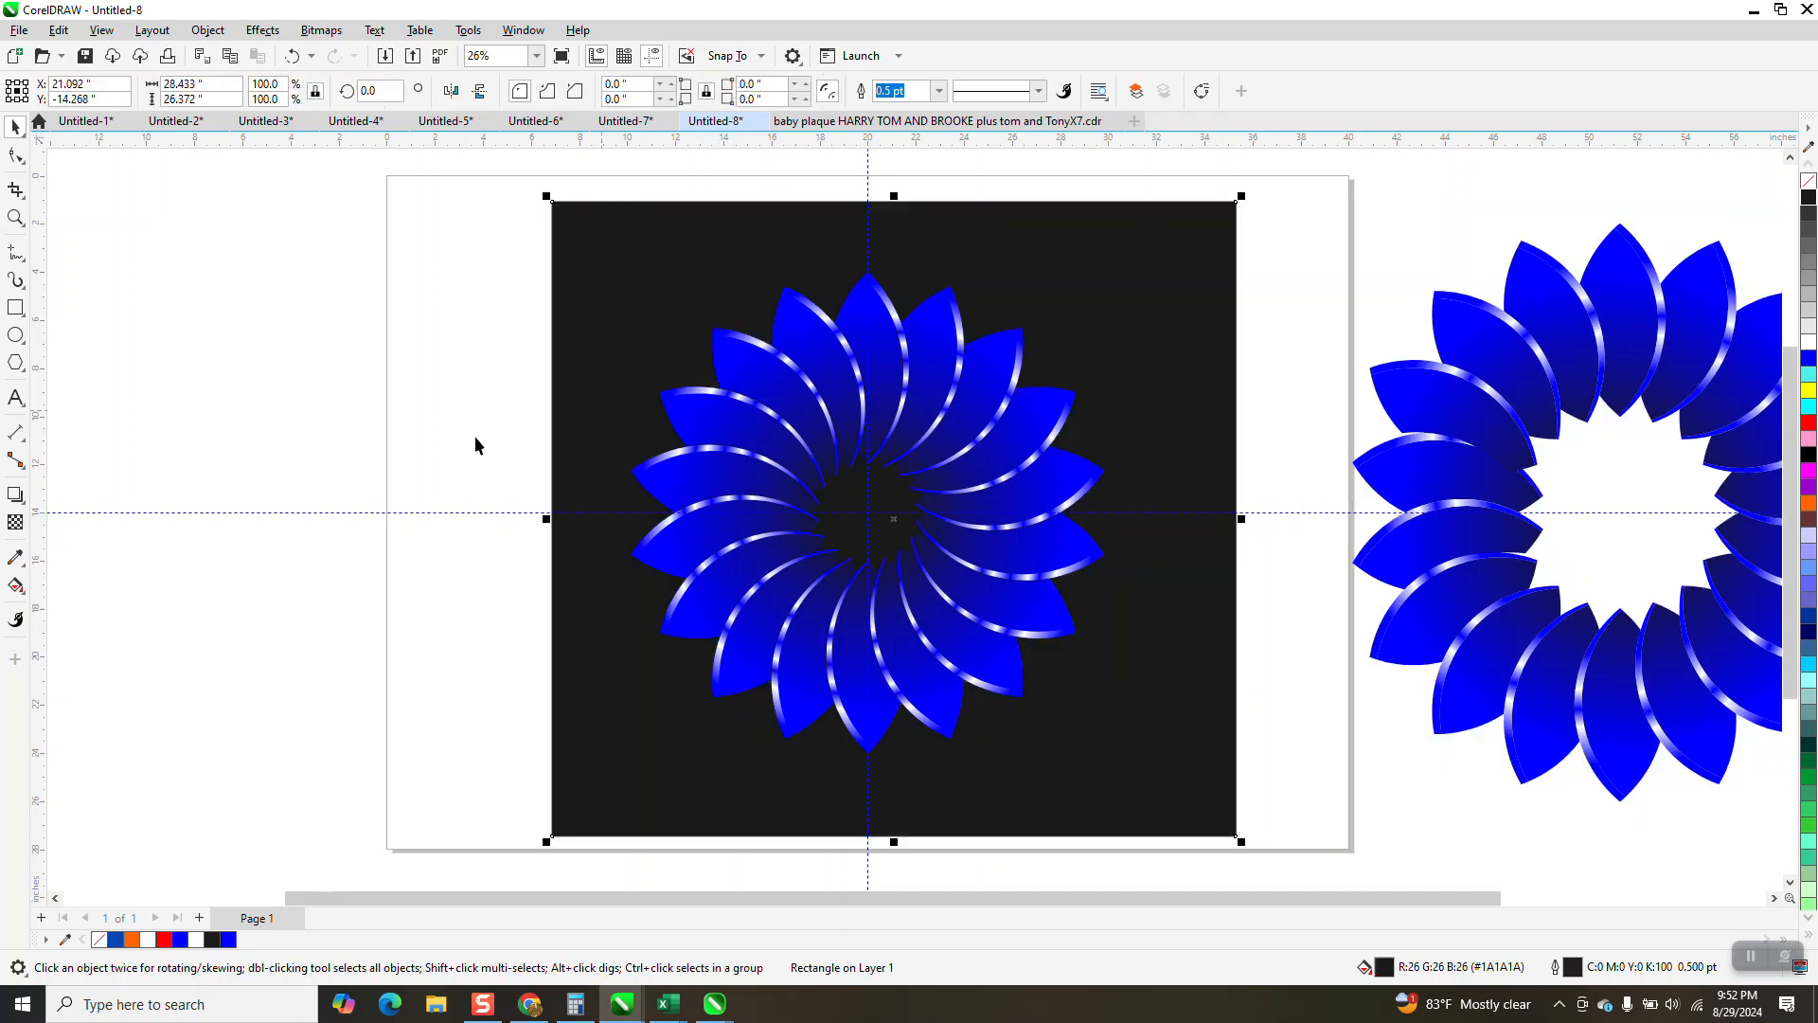
# Hide the guidelines and examine the flower's centre and petal highlights against the dark background.
pyautogui.click(15, 218)
pyautogui.moveTo(770, 455); pyautogui.dragTo(1087, 616)
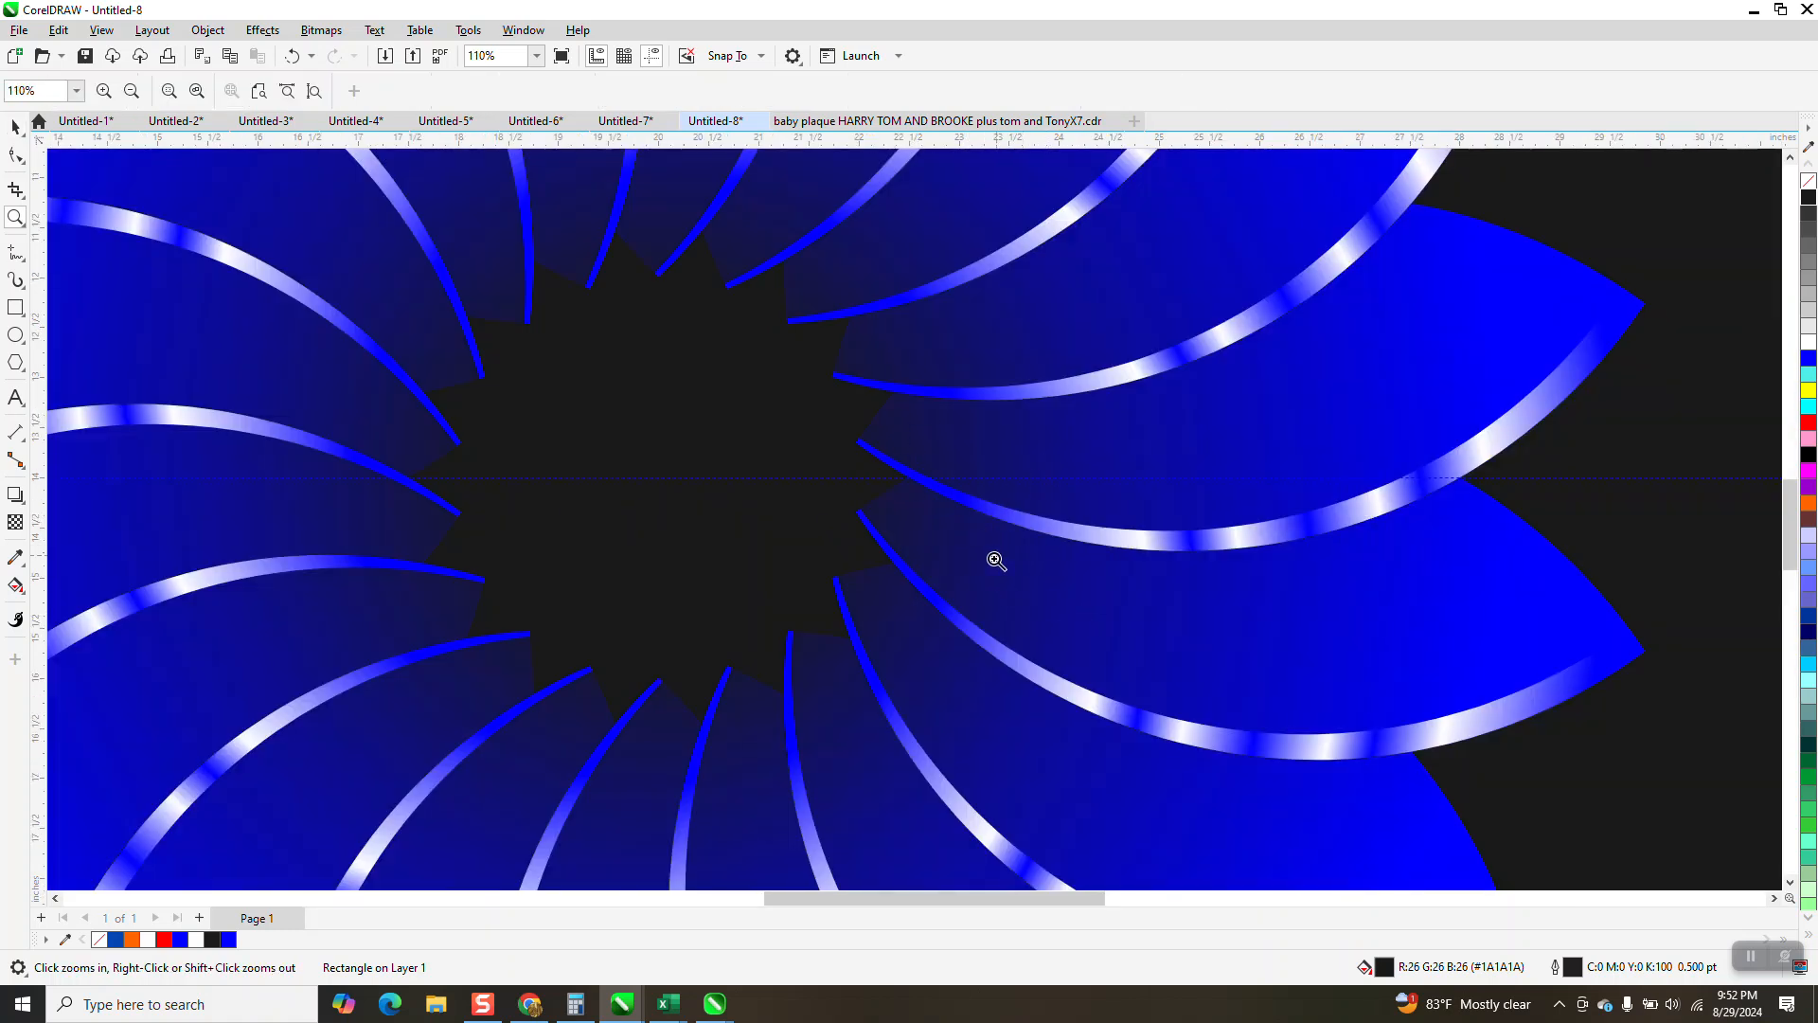
pyautogui.scroll(-5, 1401, 572)
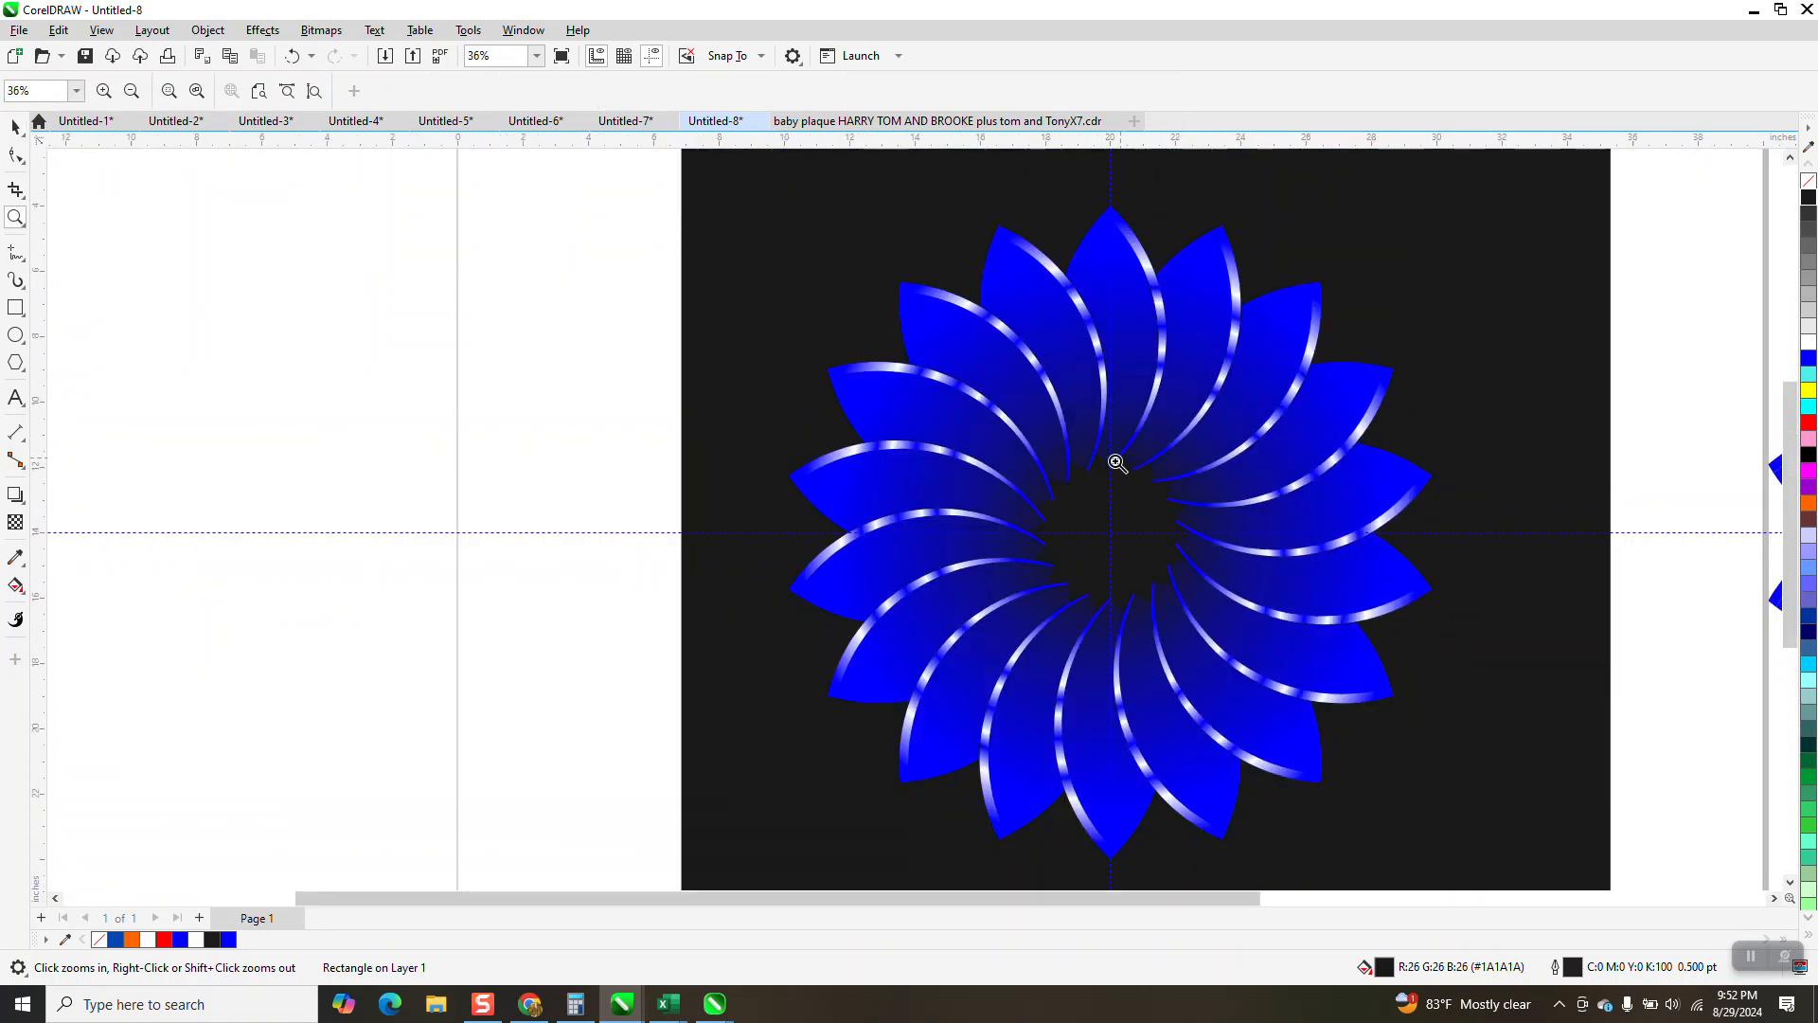
pyautogui.scroll(-1, 1135, 466)
pyautogui.click(627, 60)
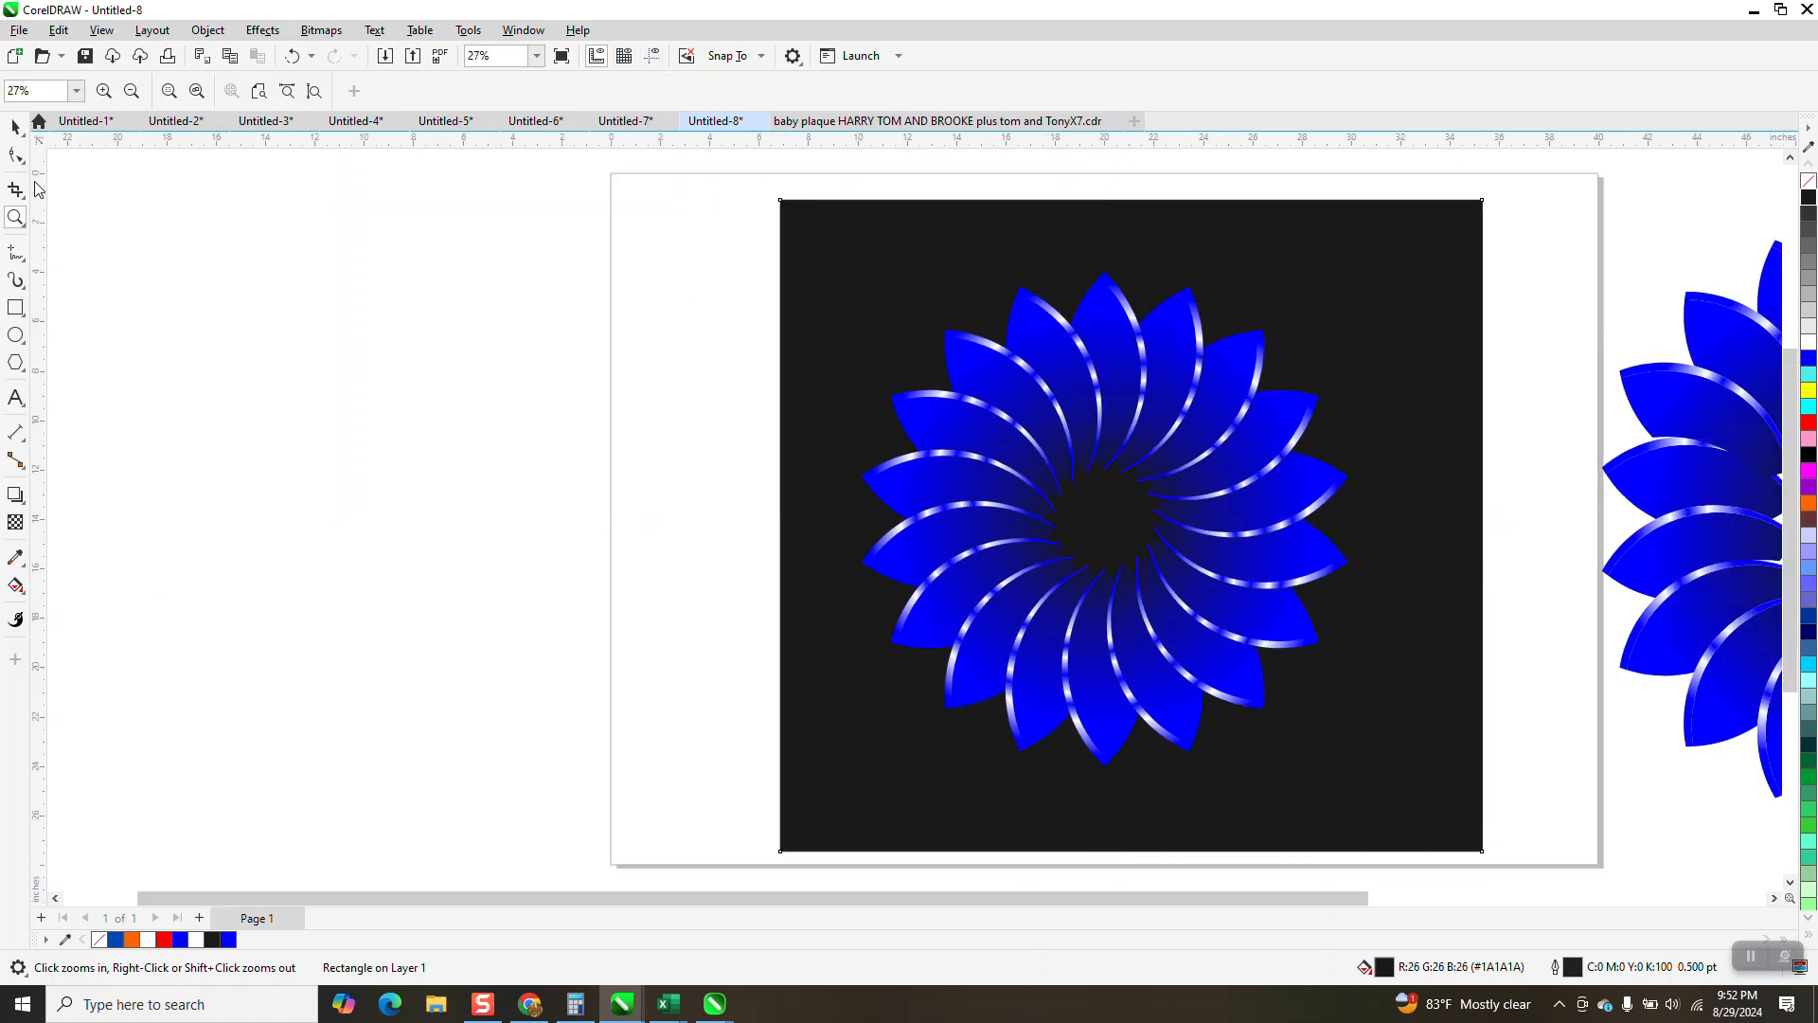
pyautogui.moveTo(797, 277); pyautogui.dragTo(1448, 767)
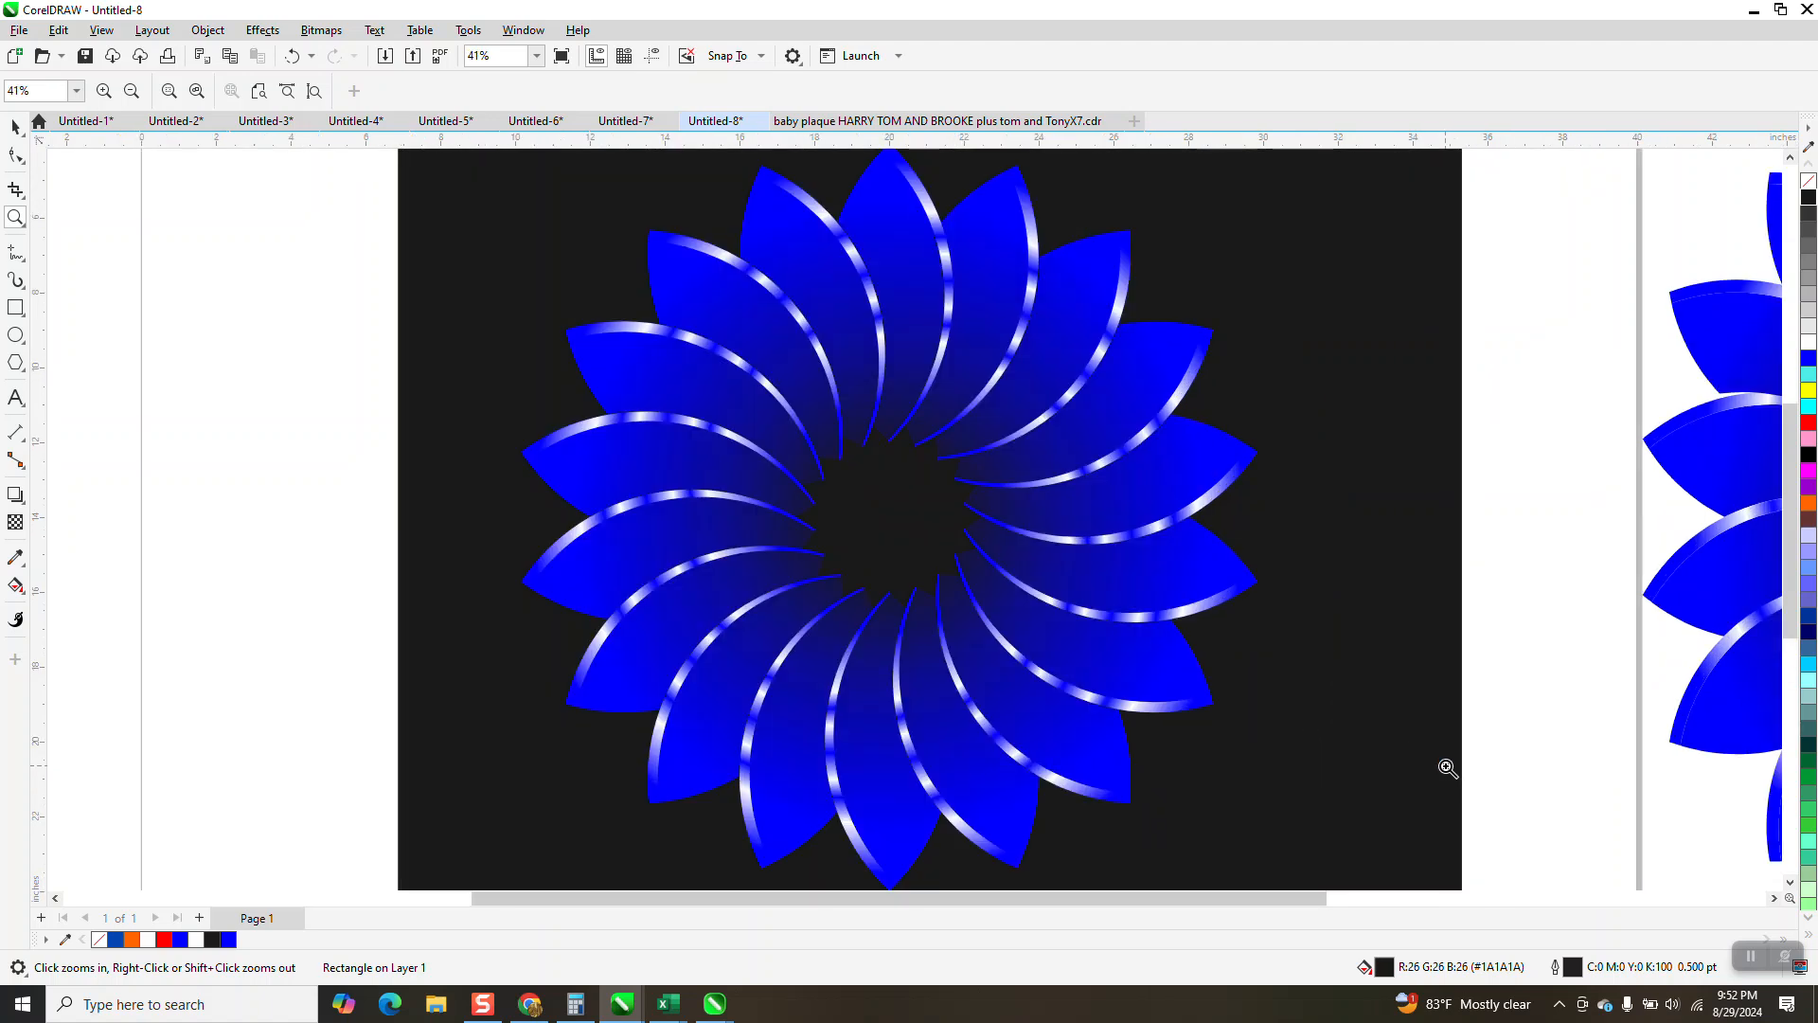